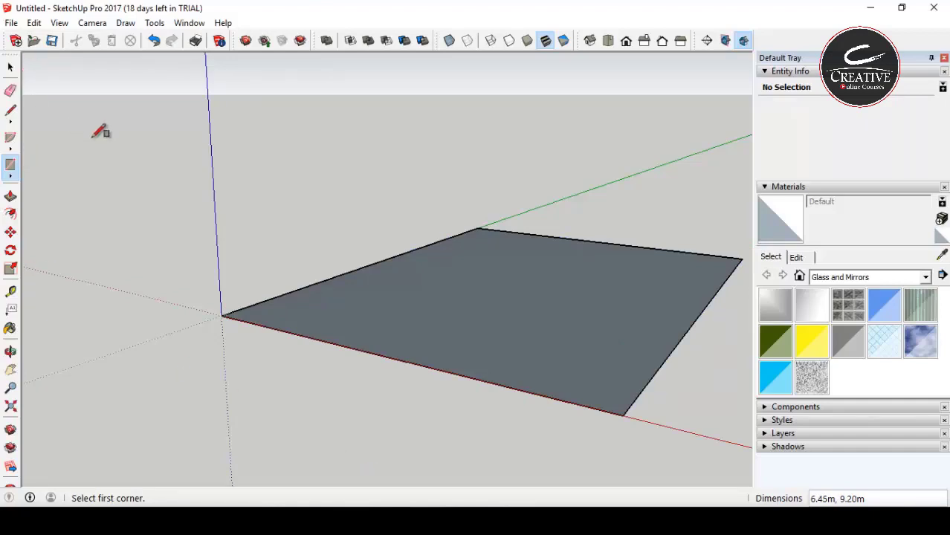
# - Return to the Select tool once the 6.45 m by 9.20 m floor rectangle is drawn
pyautogui.click(12, 69)
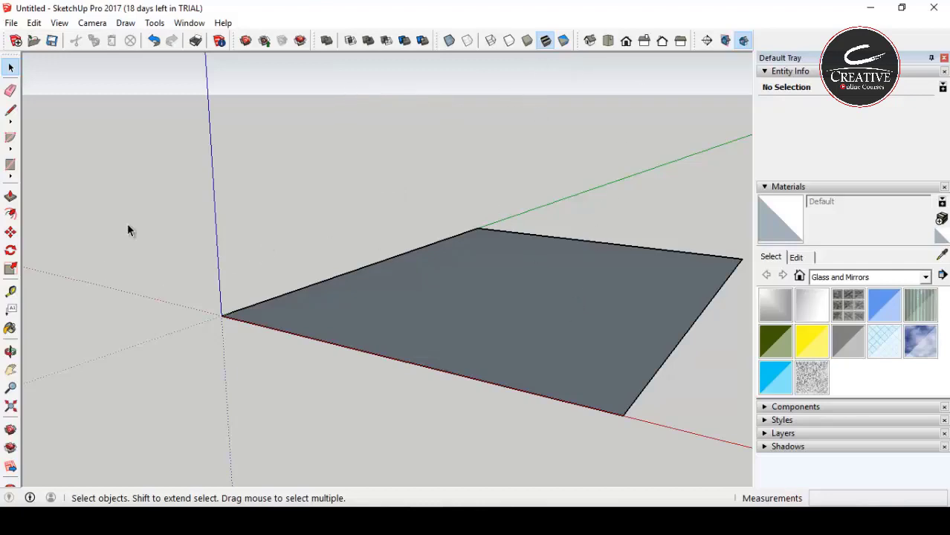
# - Push/pull the floor rectangle up 6 m into a solid box, then orbit to its front
pyautogui.click(10, 198)
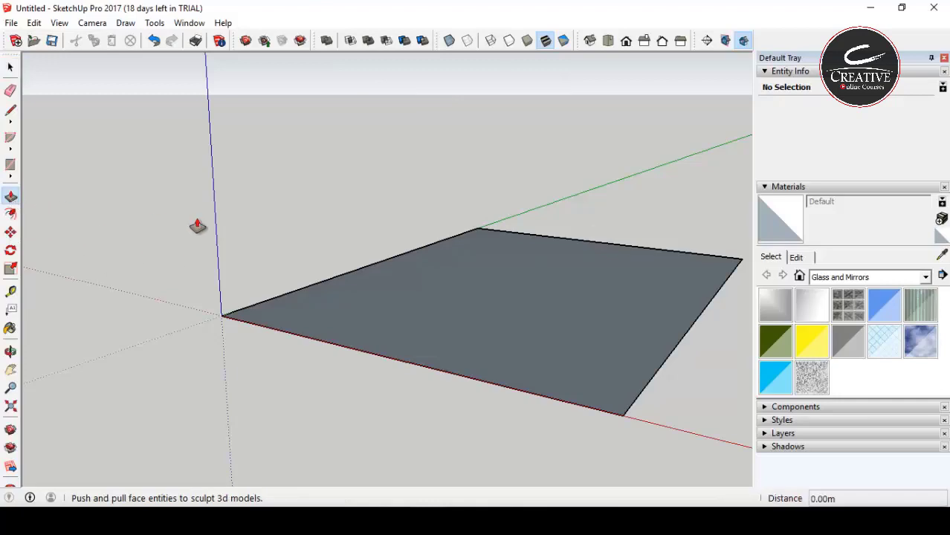
pyautogui.click(427, 285)
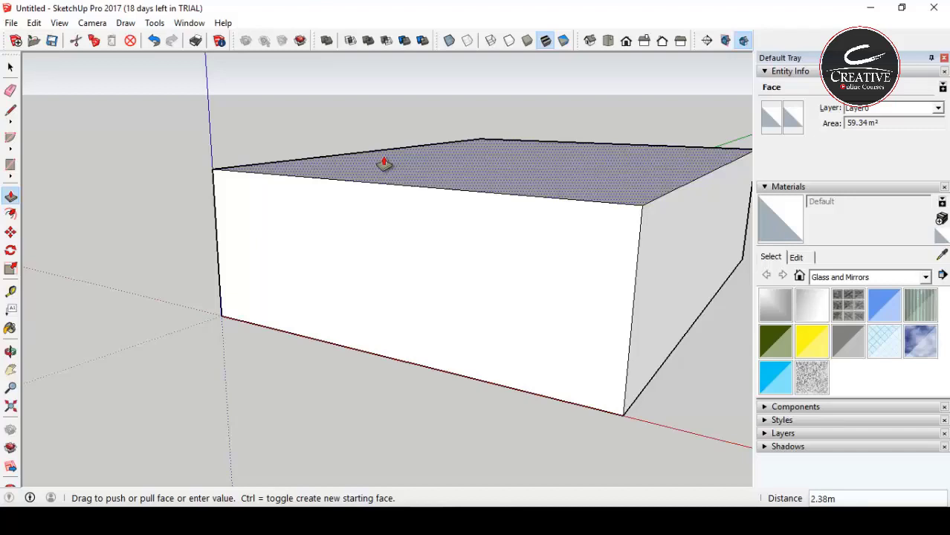
pyautogui.write('6')
pyautogui.press('Return')
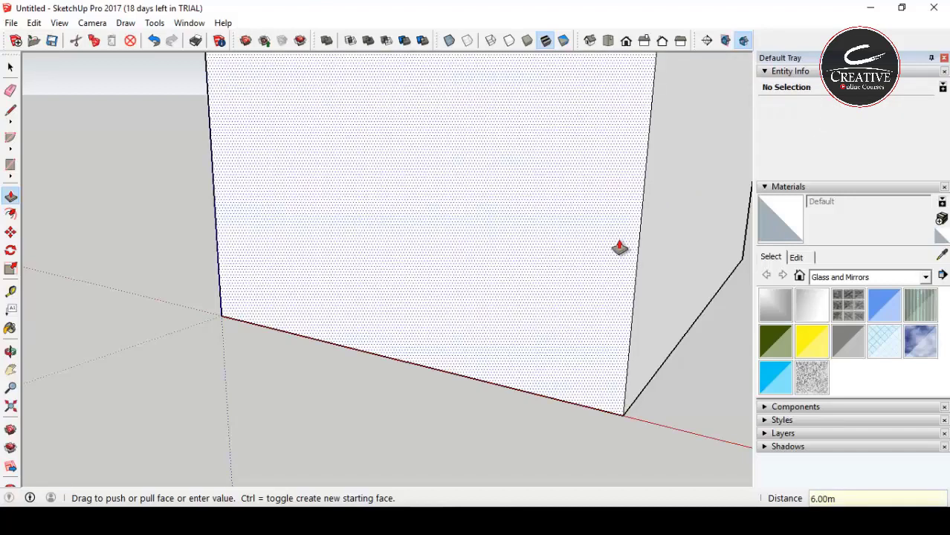
pyautogui.scroll(-2, 379, 161)
pyautogui.scroll(-2, 427, 165)
pyautogui.moveTo(450, 164); pyautogui.dragTo(553, 197, button='middle')
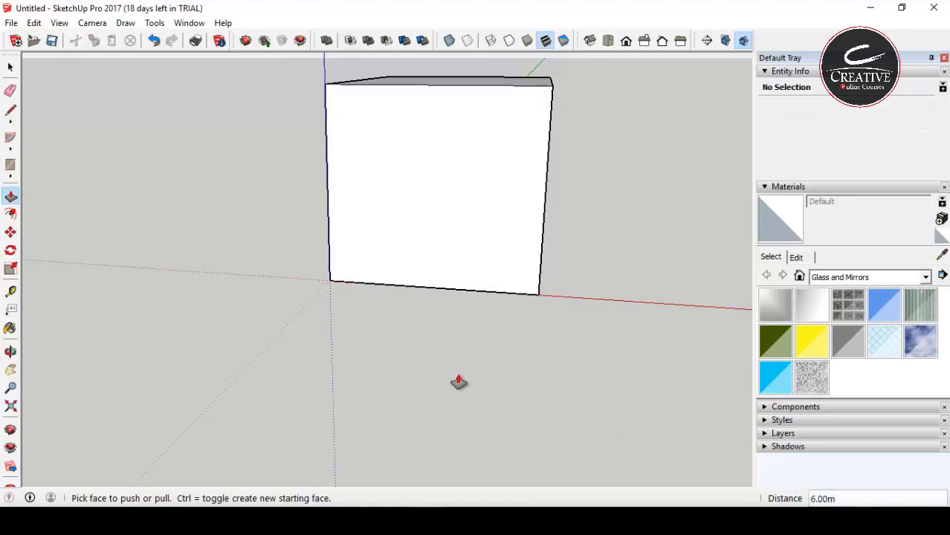
# - With Offset active, orbit to face the box's front and select that front face
pyautogui.click(11, 214)
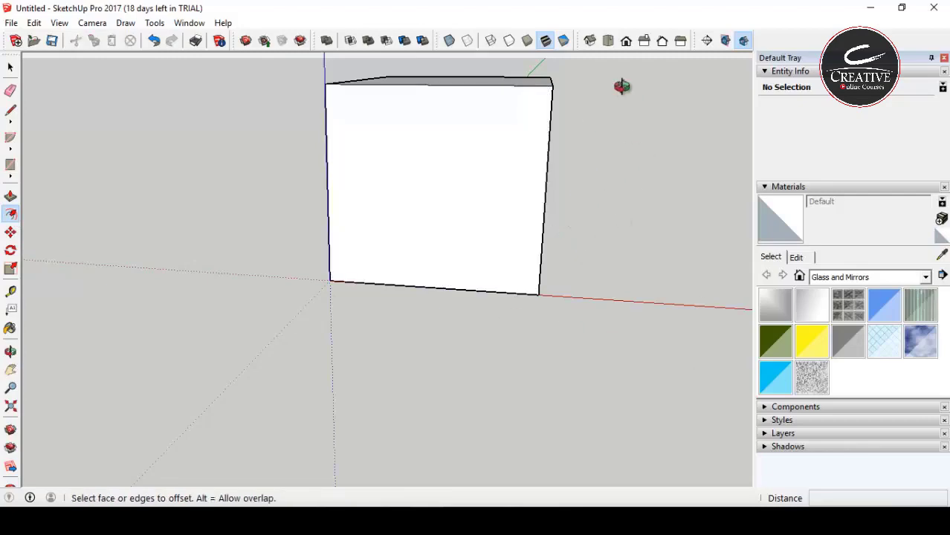
pyautogui.moveTo(621, 87); pyautogui.dragTo(642, 147, button='middle')
pyautogui.moveTo(437, 214); pyautogui.dragTo(452, 188, button='middle')
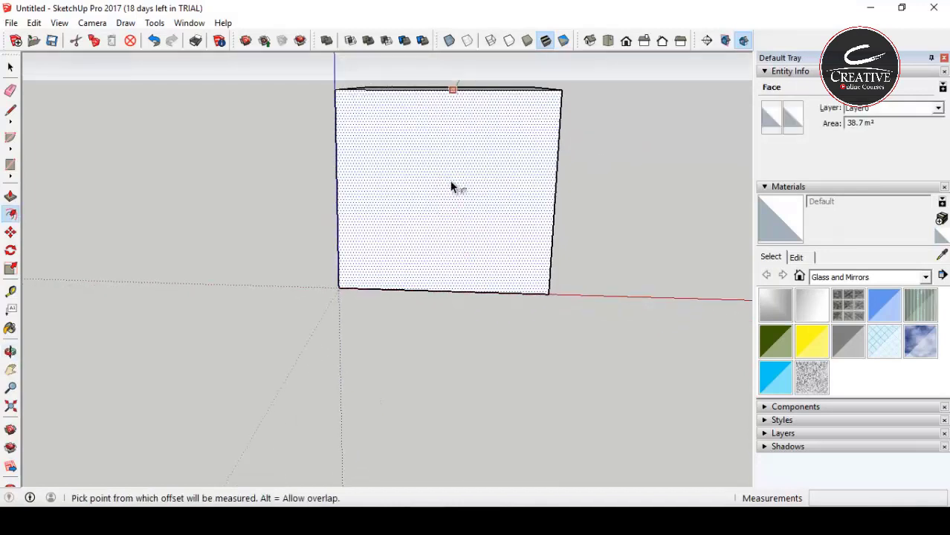
pyautogui.press('Escape')
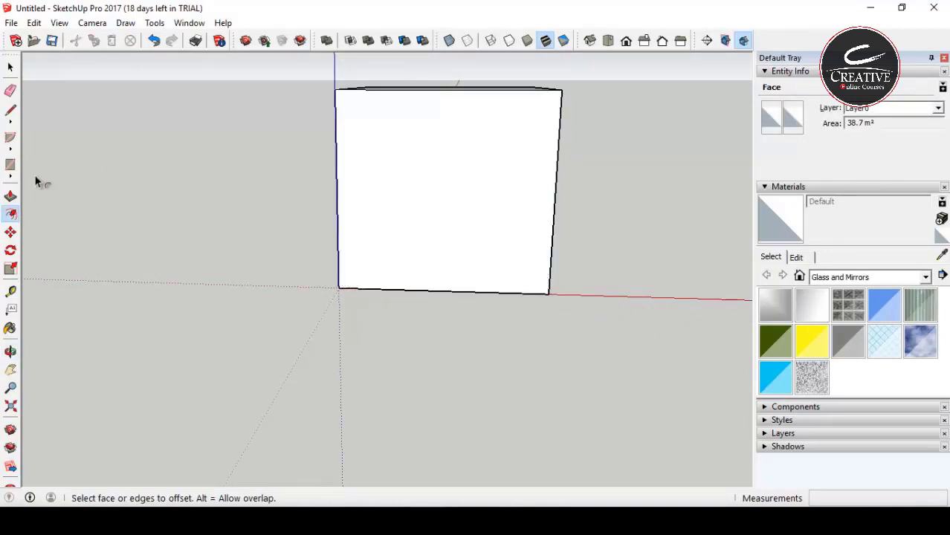
pyautogui.click(472, 127)
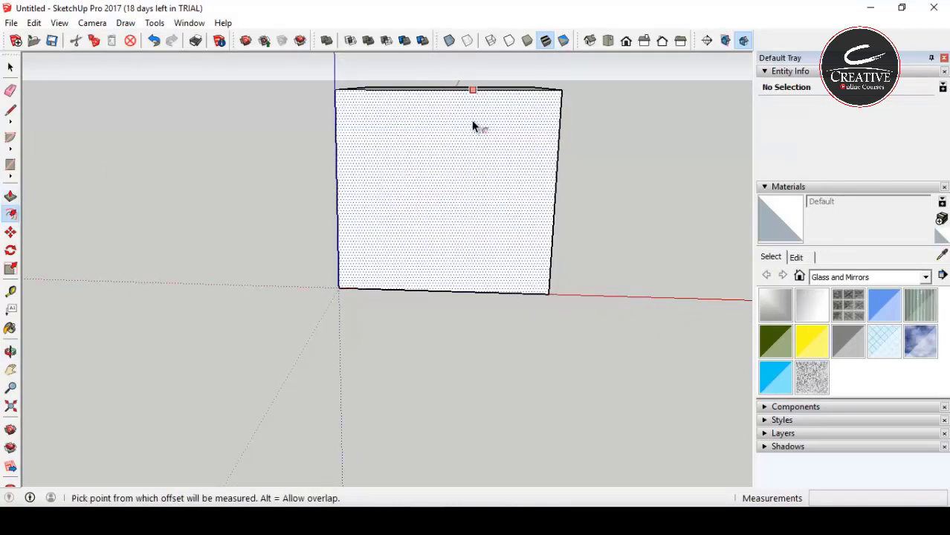
pyautogui.press('Escape')
pyautogui.click(492, 218)
# - Offset the front face's edge 0.6 m inward, leaving the outer frame un-offset
pyautogui.click(500, 139)
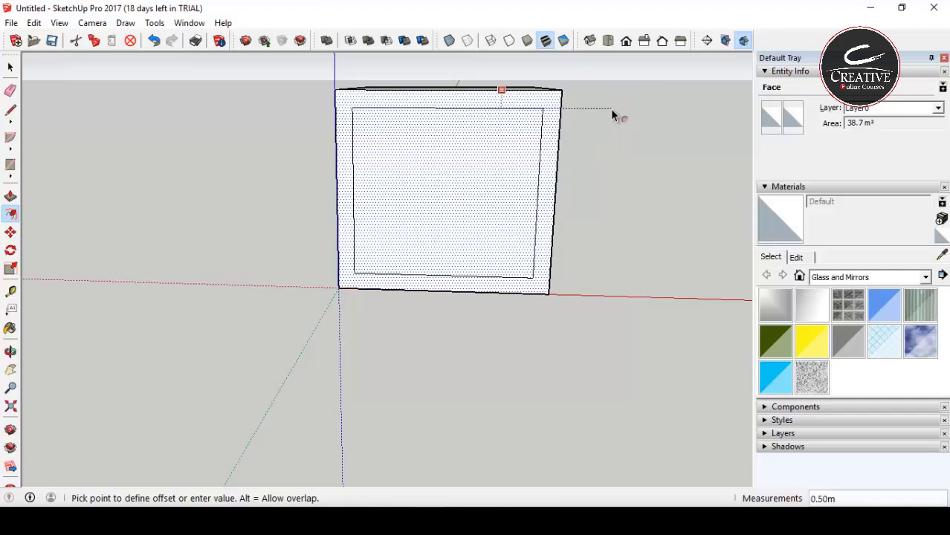
pyautogui.write('0.6')
pyautogui.press('Return')
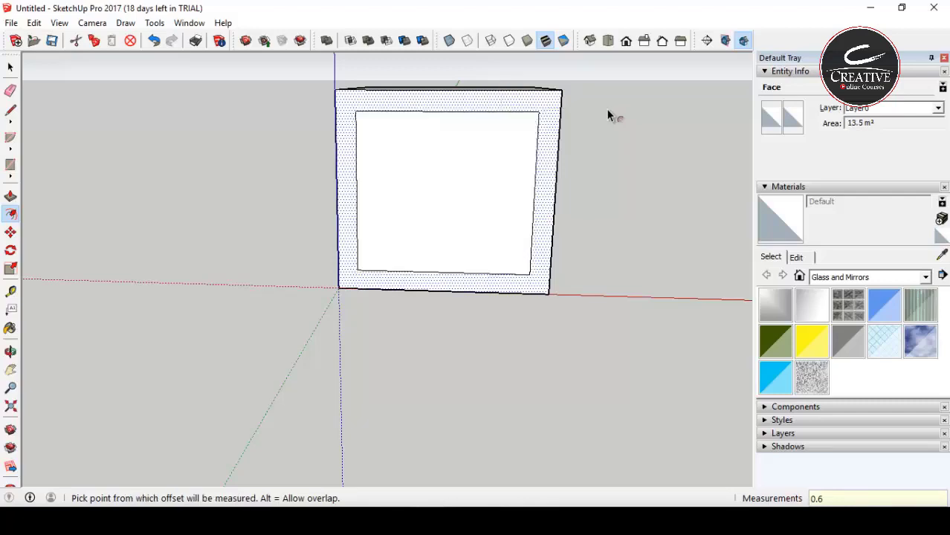
pyautogui.press('Escape')
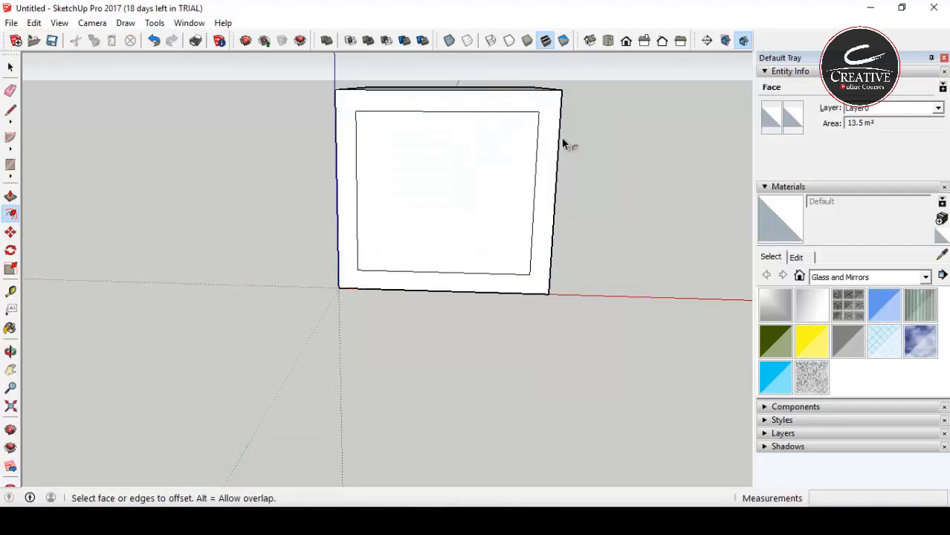
pyautogui.click(558, 137)
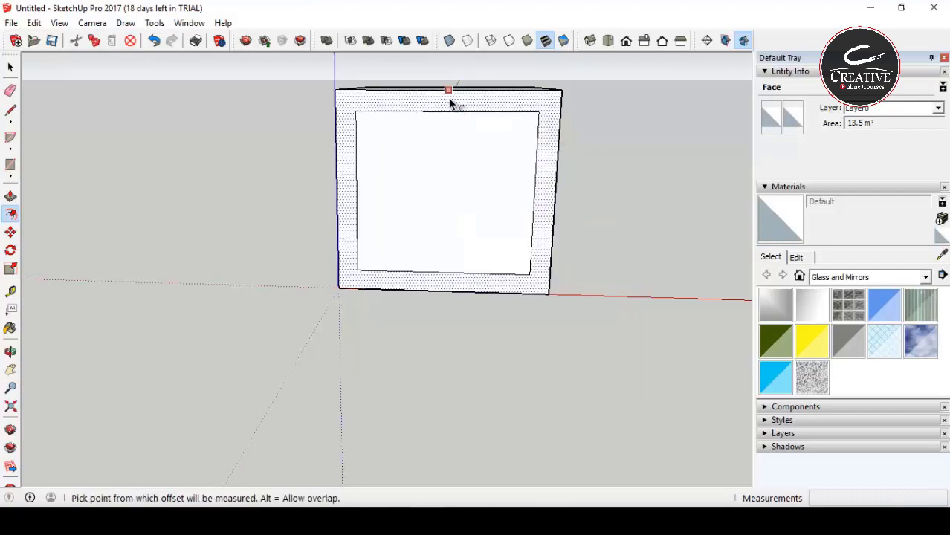
pyautogui.click(157, 310)
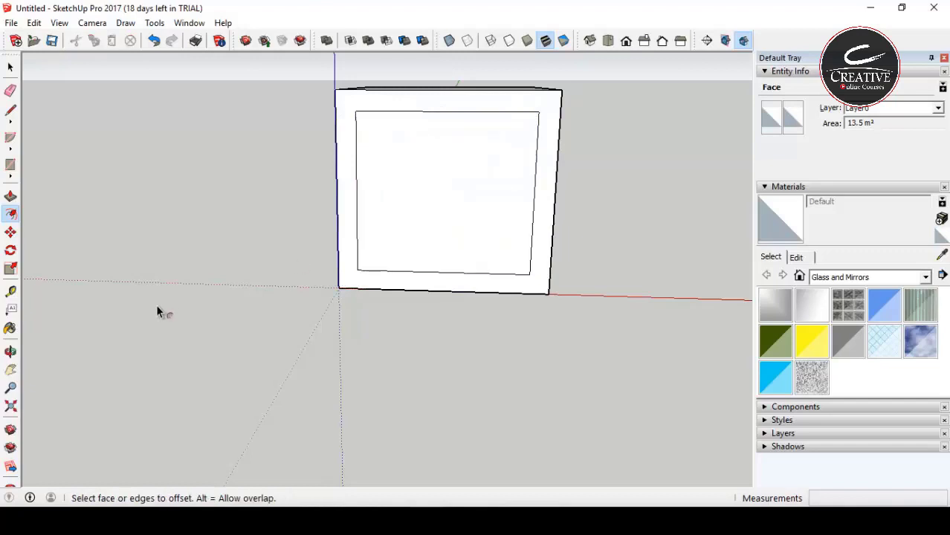
pyautogui.click(10, 67)
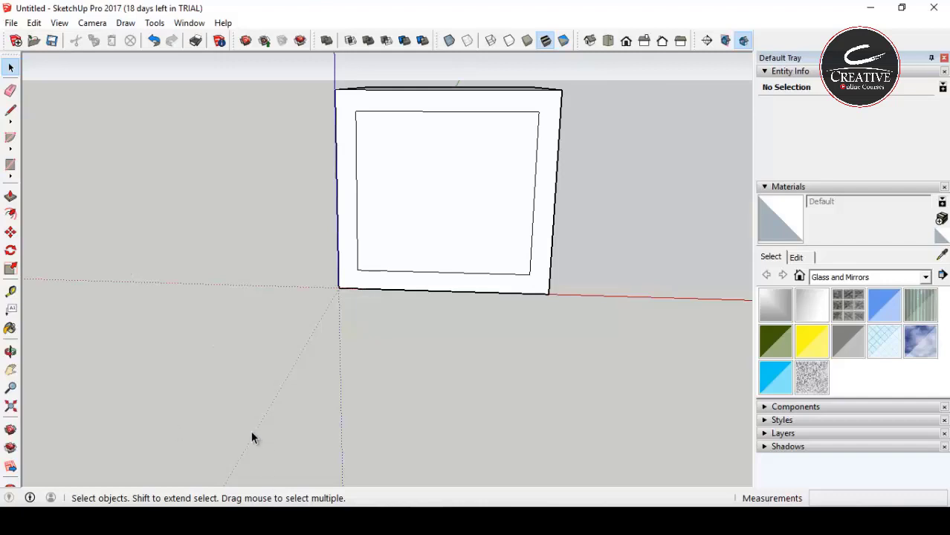
pyautogui.hotkey('ctrl', 'a')
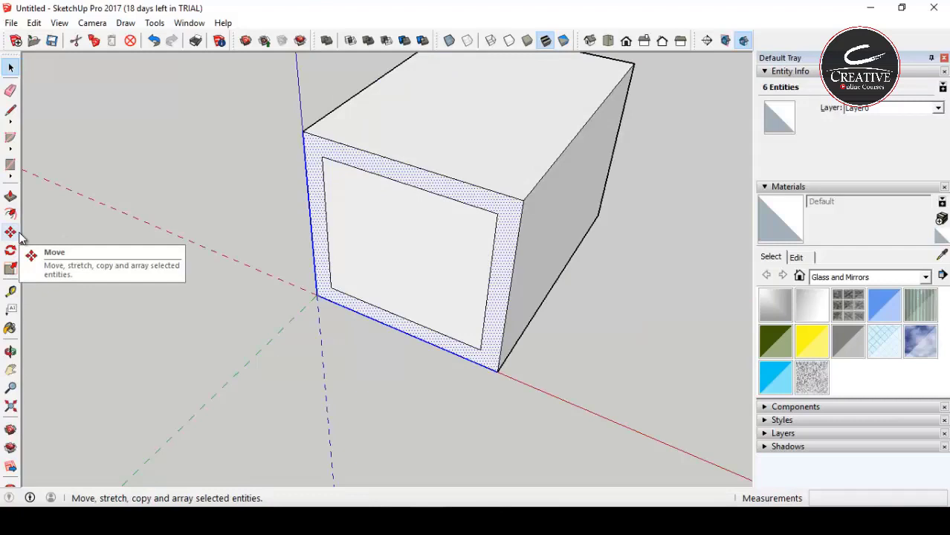
pyautogui.click(11, 232)
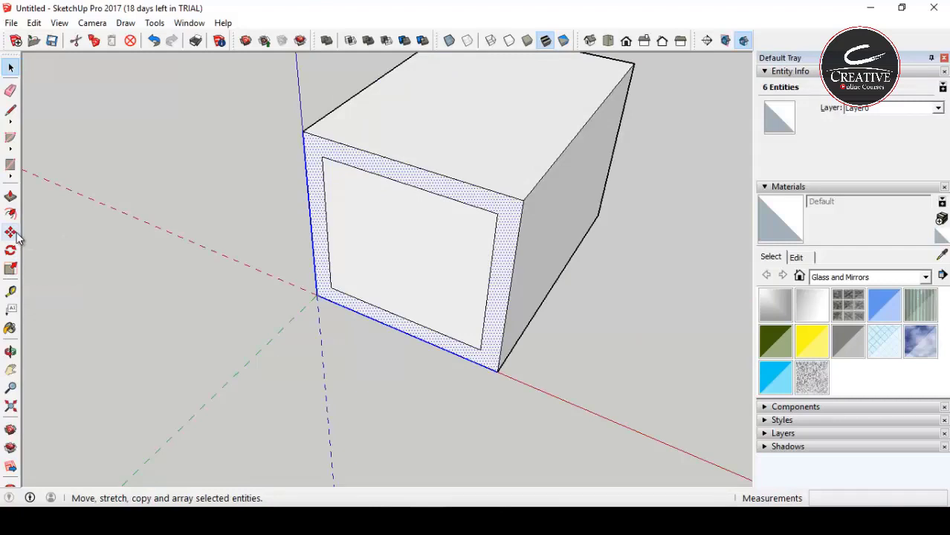
pyautogui.click(11, 233)
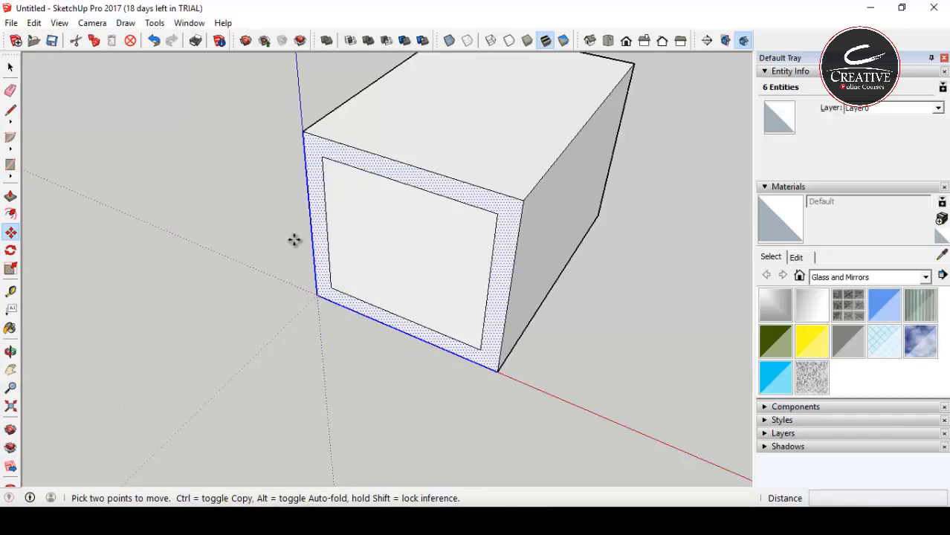
pyautogui.hotkey('ctrl', 't')
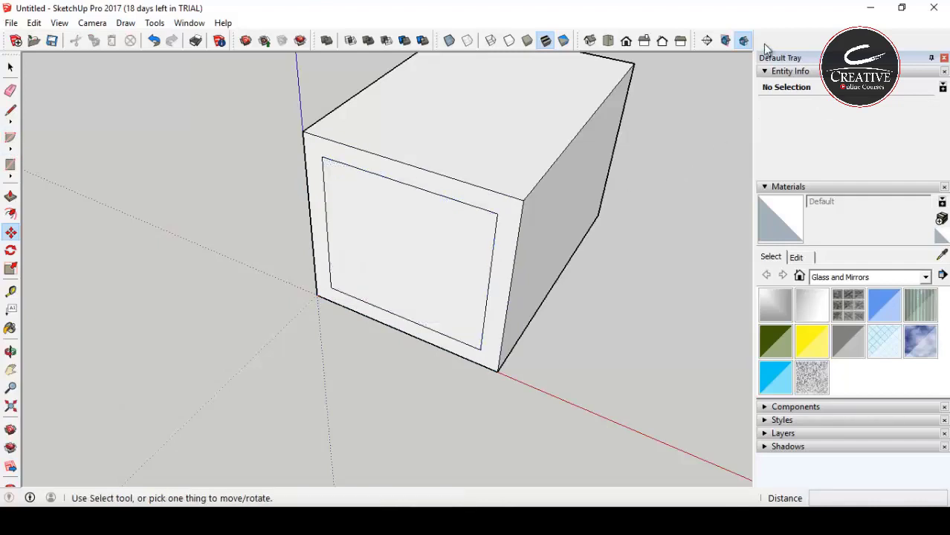
pyautogui.moveTo(567, 56); pyautogui.dragTo(648, 107, button='middle')
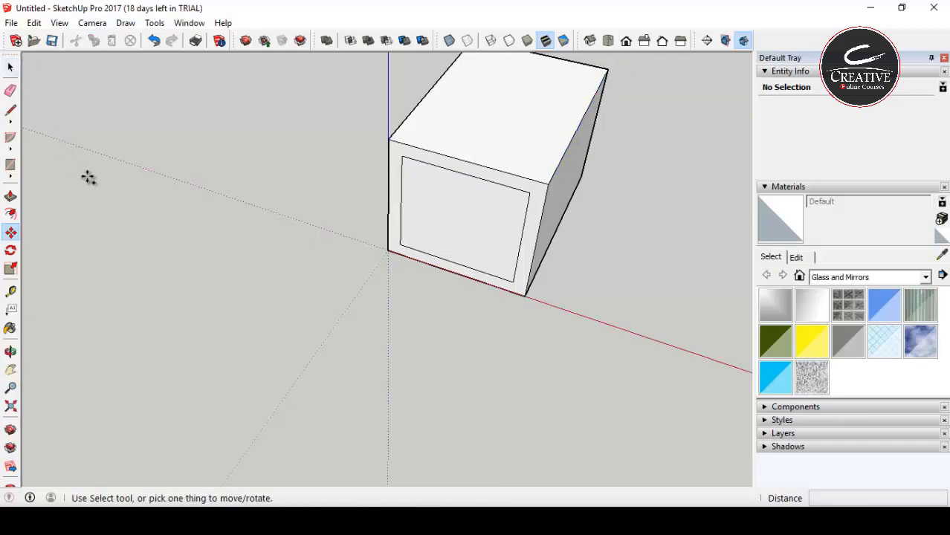
pyautogui.hotkey('ctrl', 'a')
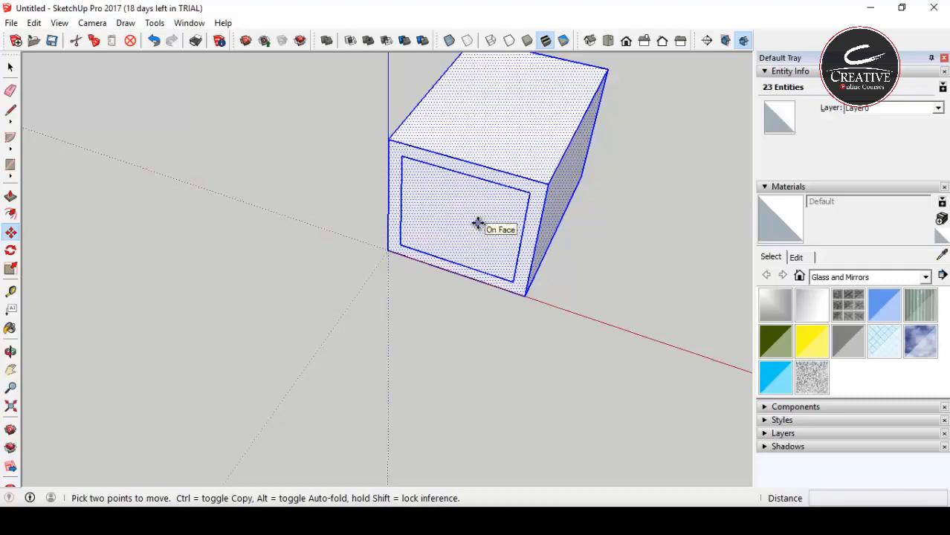
pyautogui.click(512, 121)
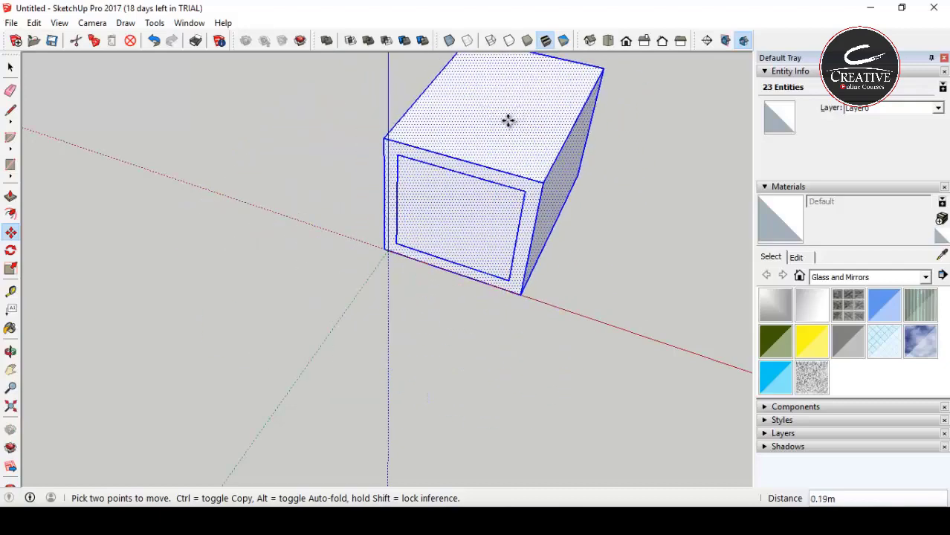
pyautogui.click(507, 119)
pyautogui.click(10, 67)
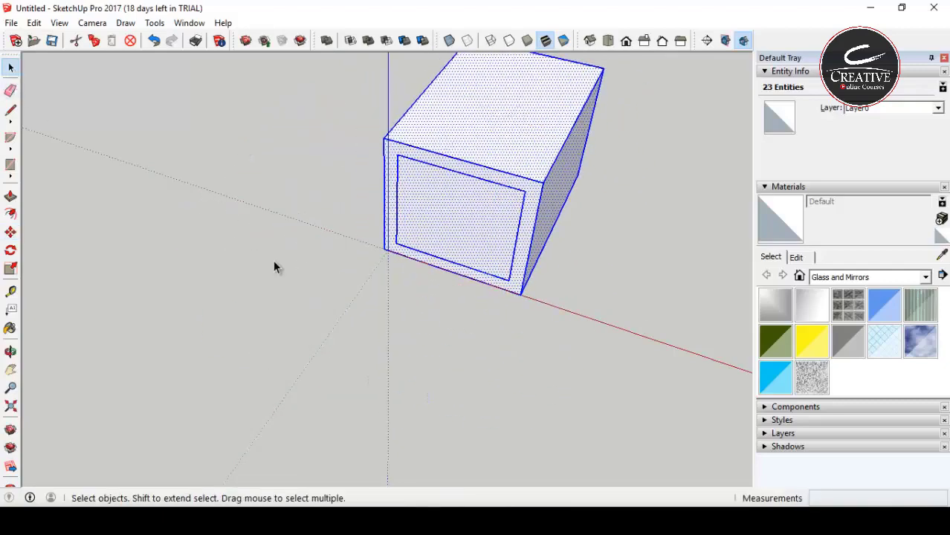
pyautogui.hotkey('ctrl', 'z')
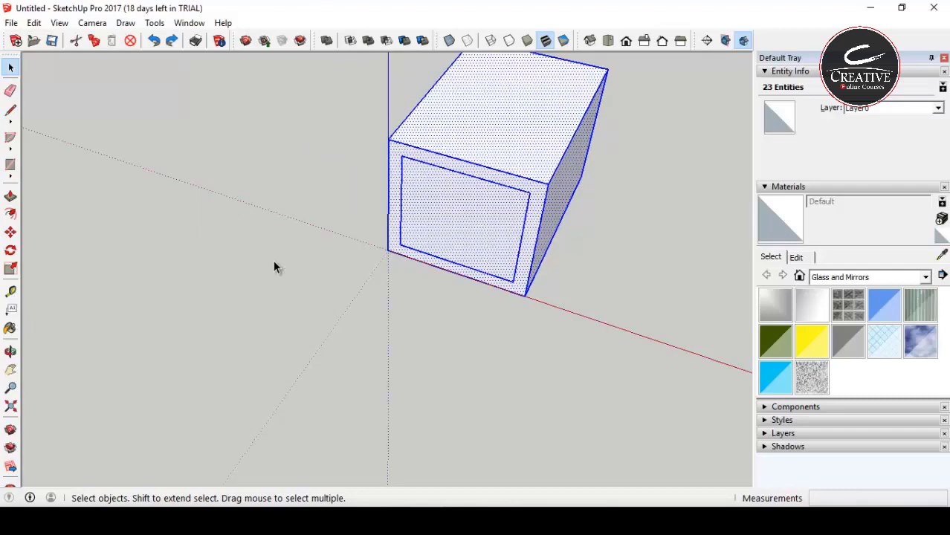
pyautogui.click(354, 194)
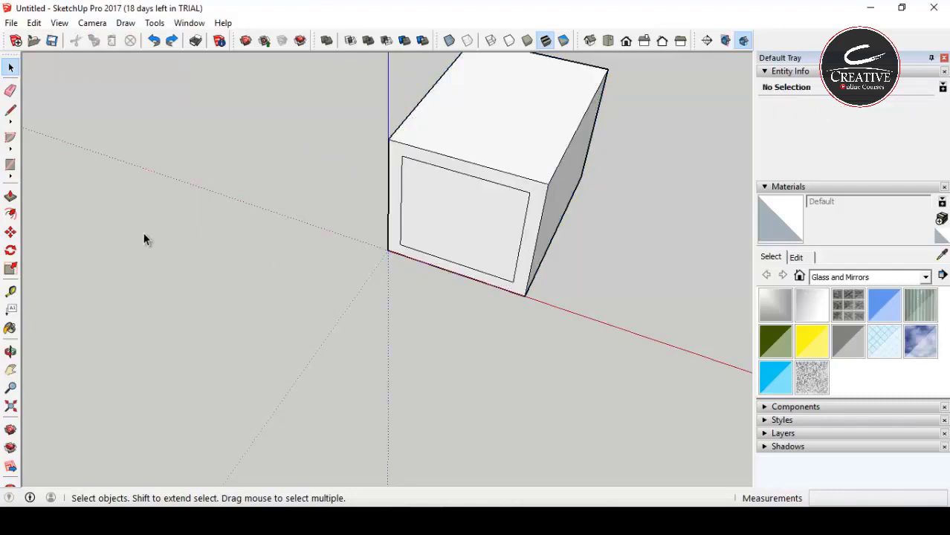
pyautogui.click(11, 233)
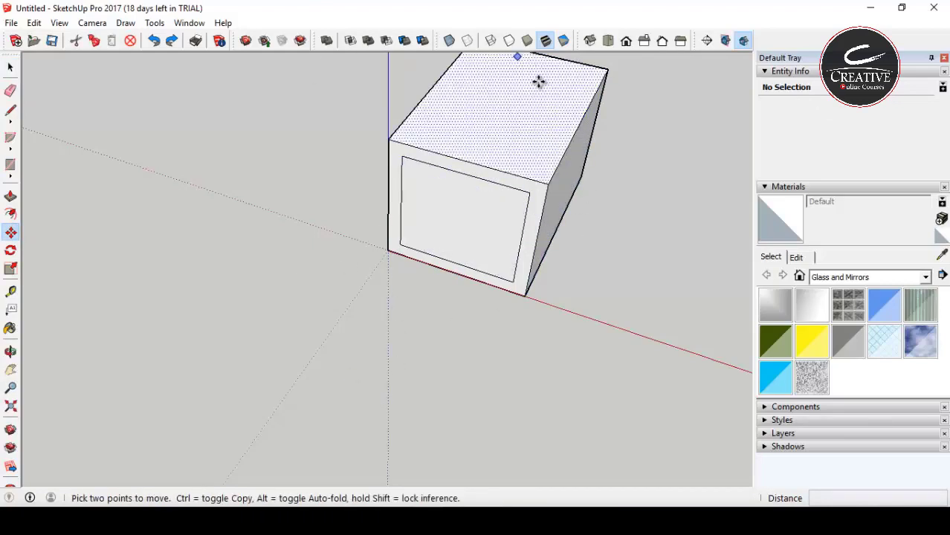
# - Move the inner face up-left and the front face out 0.43 m, then orbit the box
pyautogui.click(454, 215)
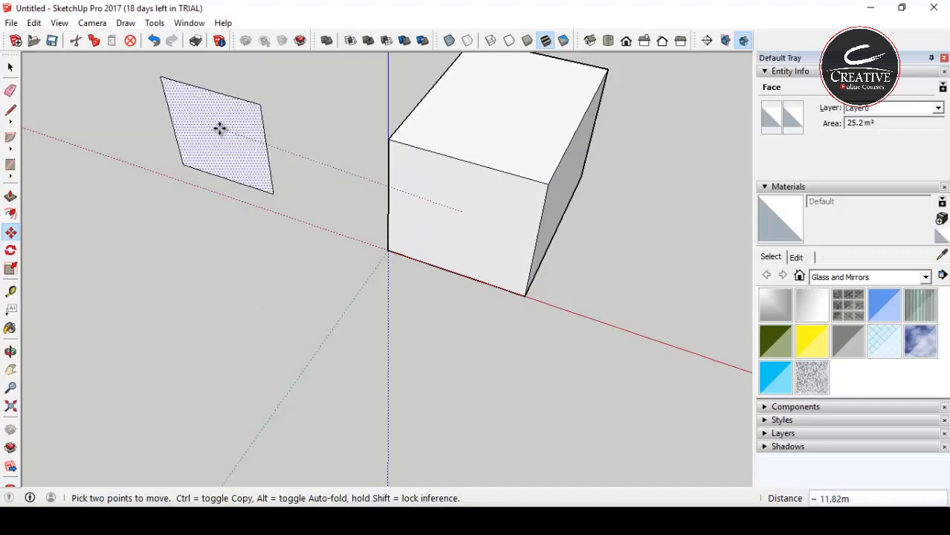
pyautogui.click(221, 127)
pyautogui.click(454, 206)
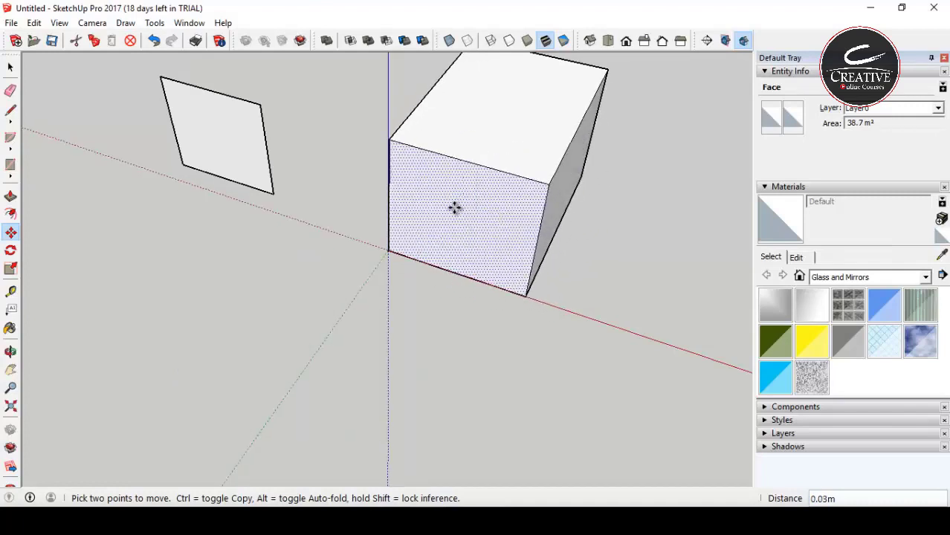
pyautogui.moveTo(494, 295); pyautogui.dragTo(174, 176, button='middle')
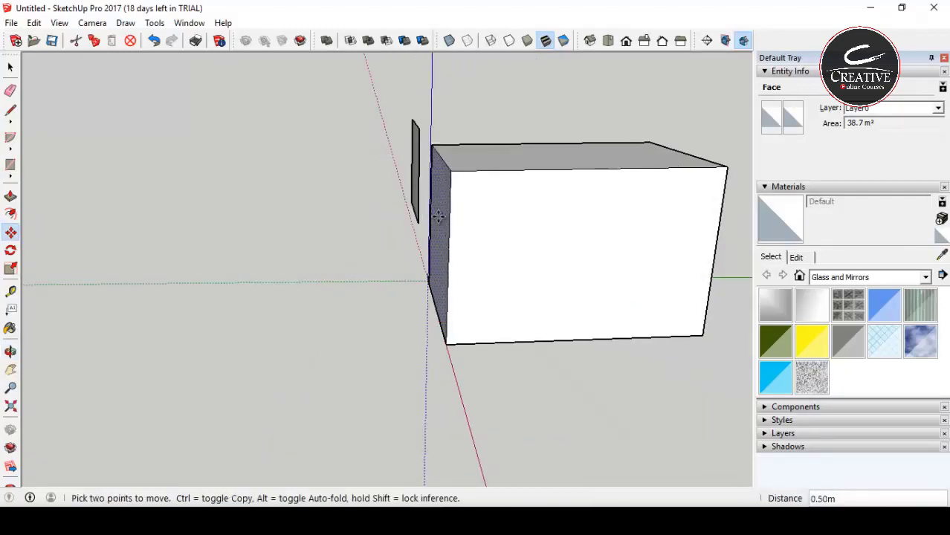
pyautogui.click(436, 217)
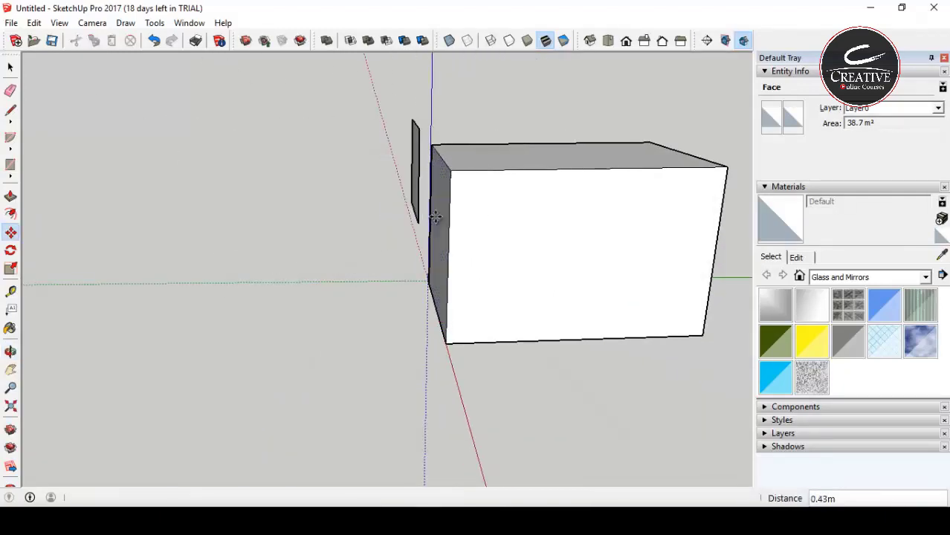
pyautogui.moveTo(356, 234); pyautogui.dragTo(405, 119, button='middle')
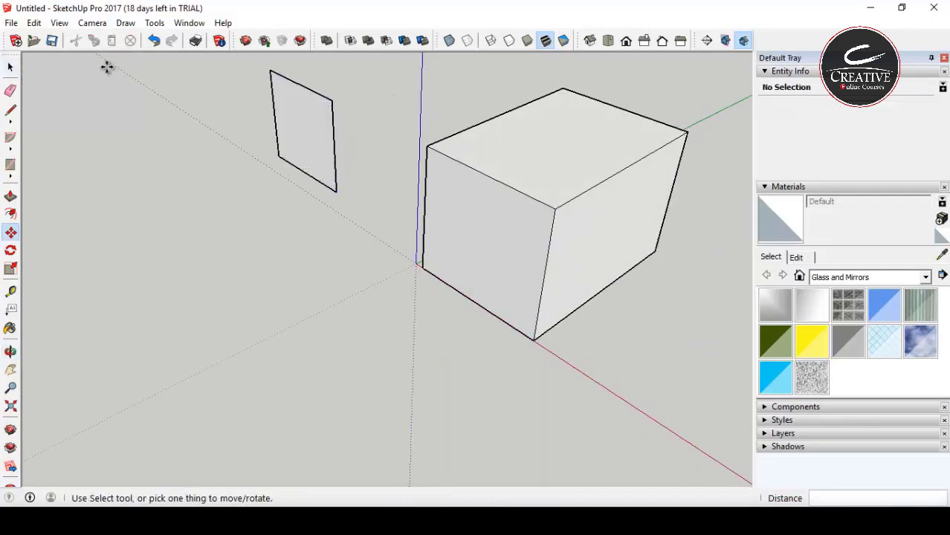
# - Delete the stray floating panel and select the entire box with Ctrl+A for moving
pyautogui.click(10, 68)
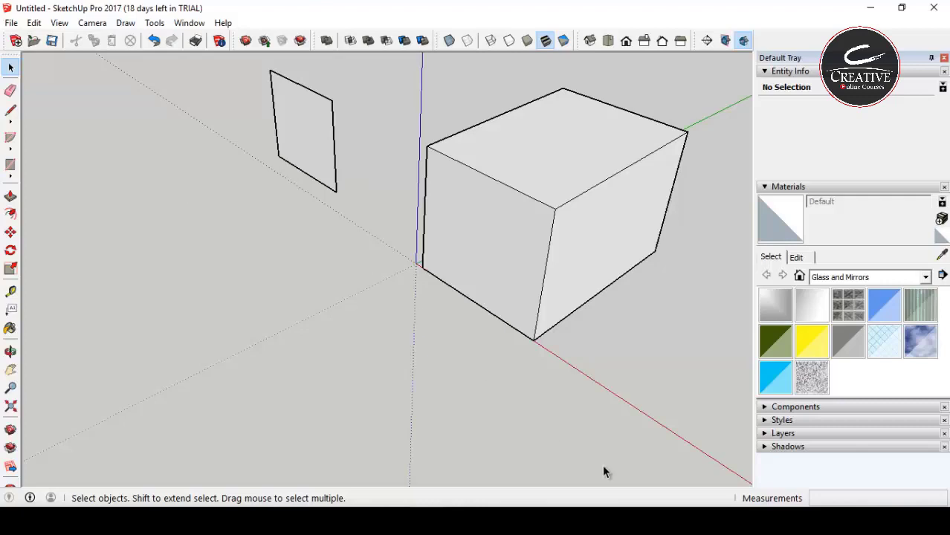
pyautogui.click(877, 459)
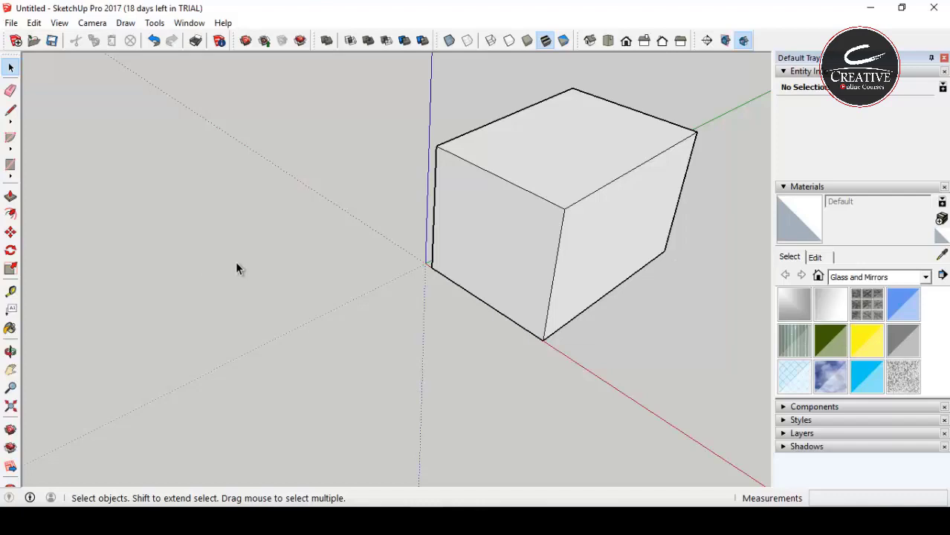
pyautogui.click(11, 232)
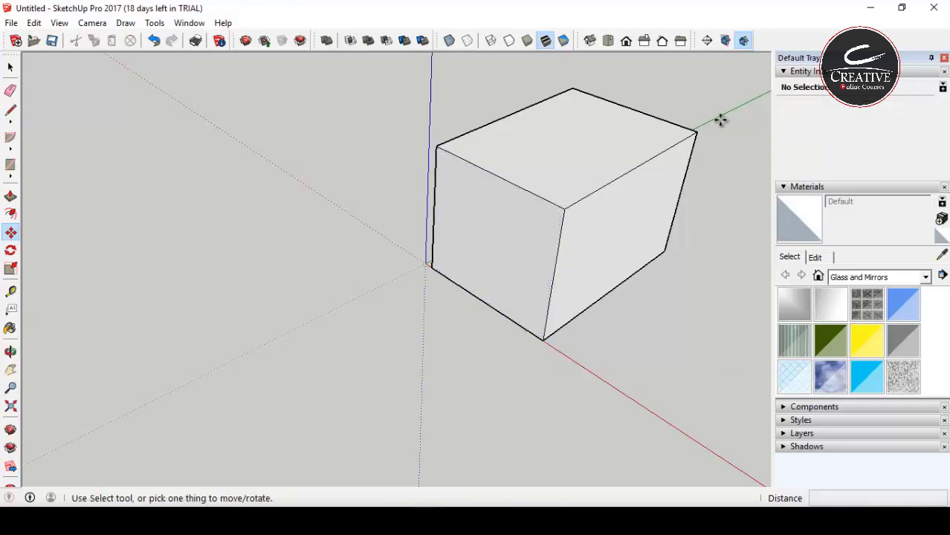
pyautogui.hotkey('ctrl', 'a')
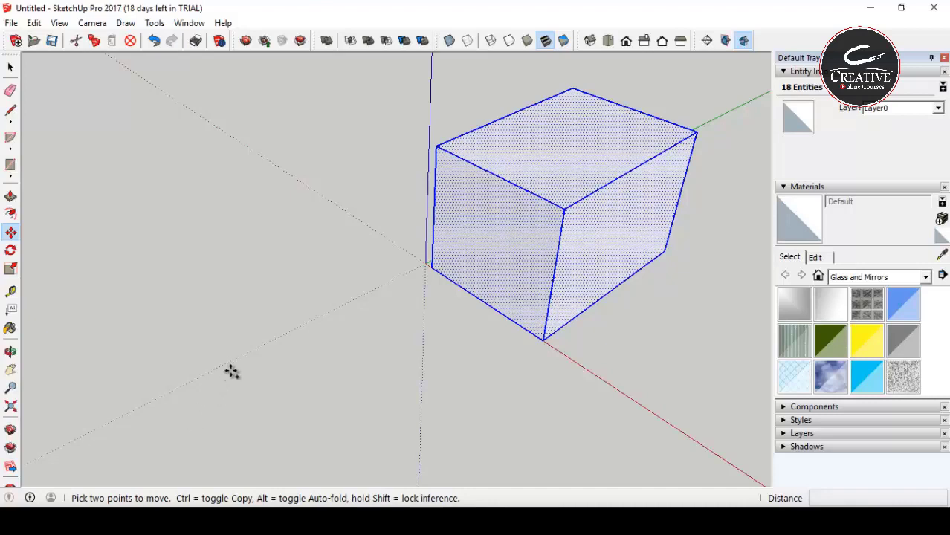
# - Copy the box four times with Ctrl-Move: upper left, front, behind and back right
pyautogui.click(560, 157)
pyautogui.press('ctrl')
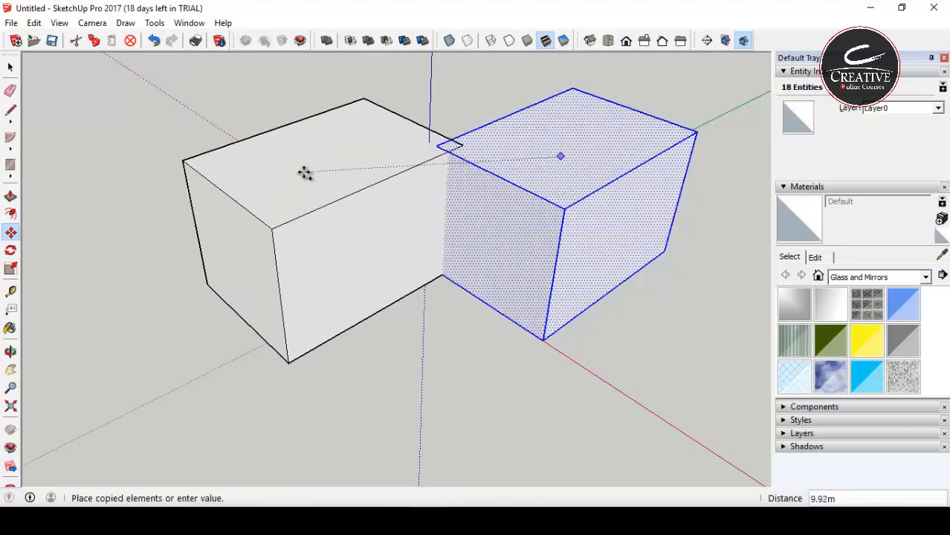
pyautogui.click(220, 87)
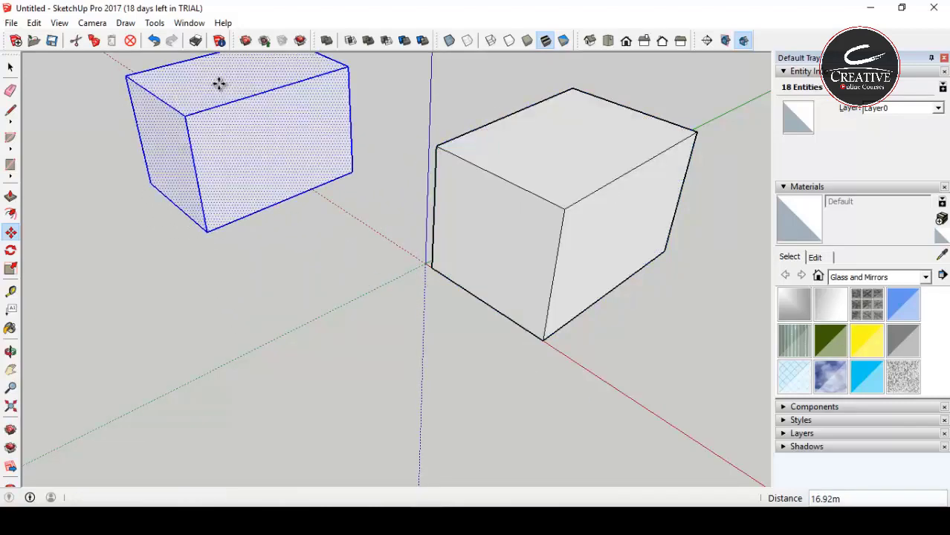
pyautogui.click(279, 129)
pyautogui.press('ctrl')
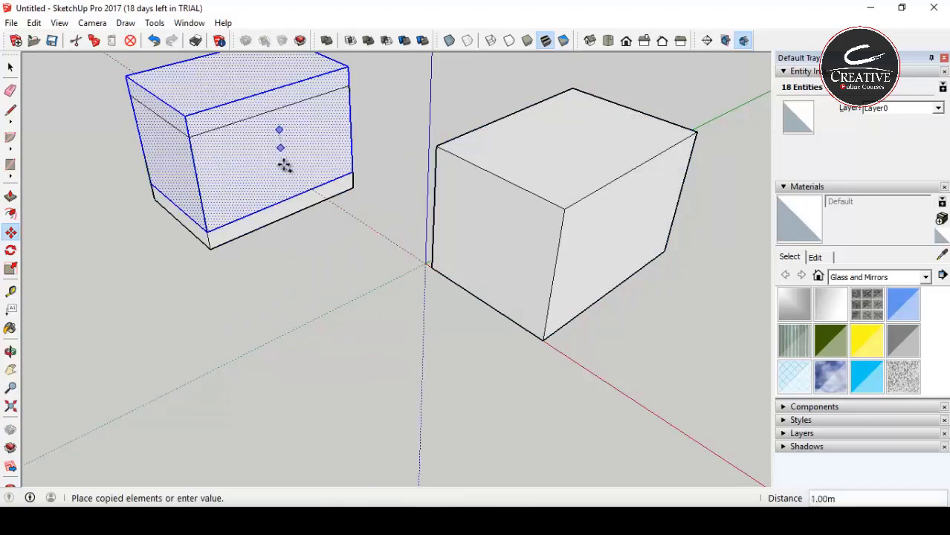
pyautogui.click(326, 344)
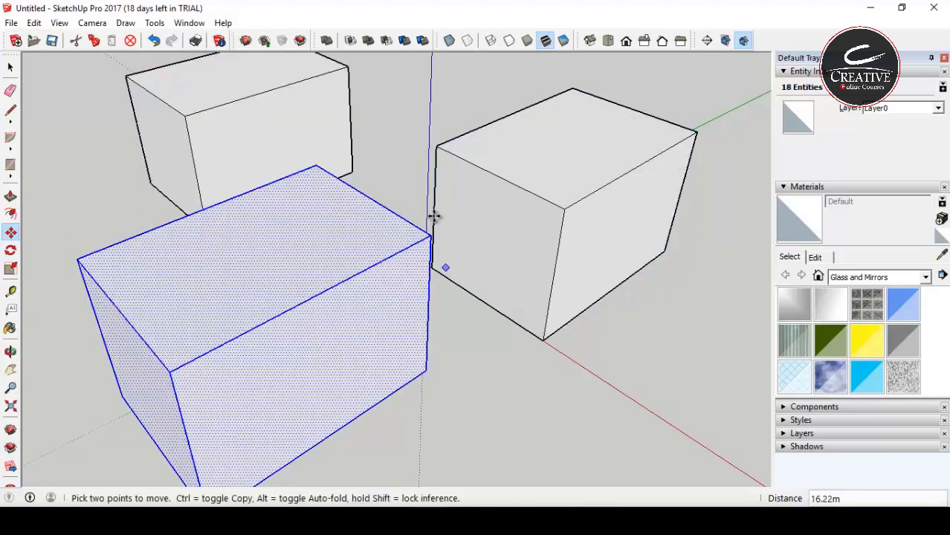
pyautogui.click(273, 319)
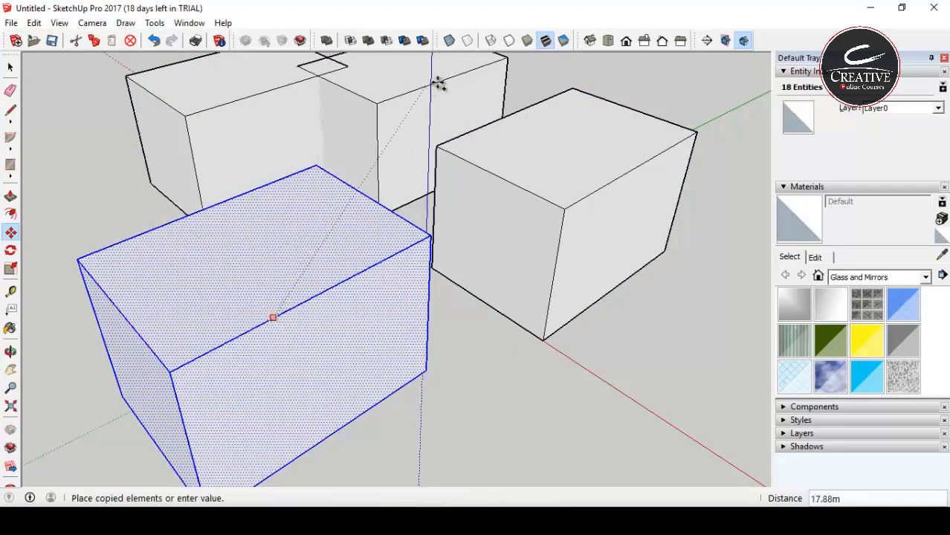
pyautogui.click(492, 65)
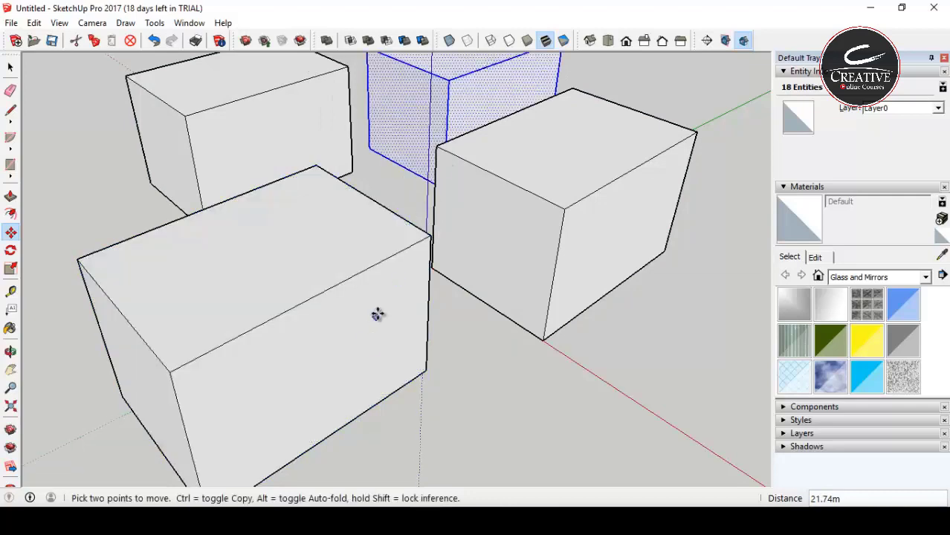
pyautogui.click(253, 114)
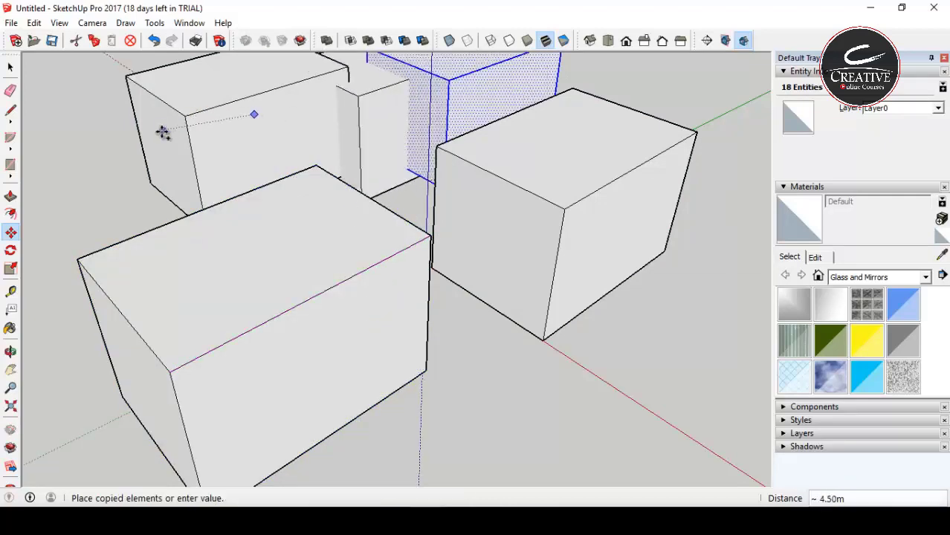
pyautogui.click(462, 159)
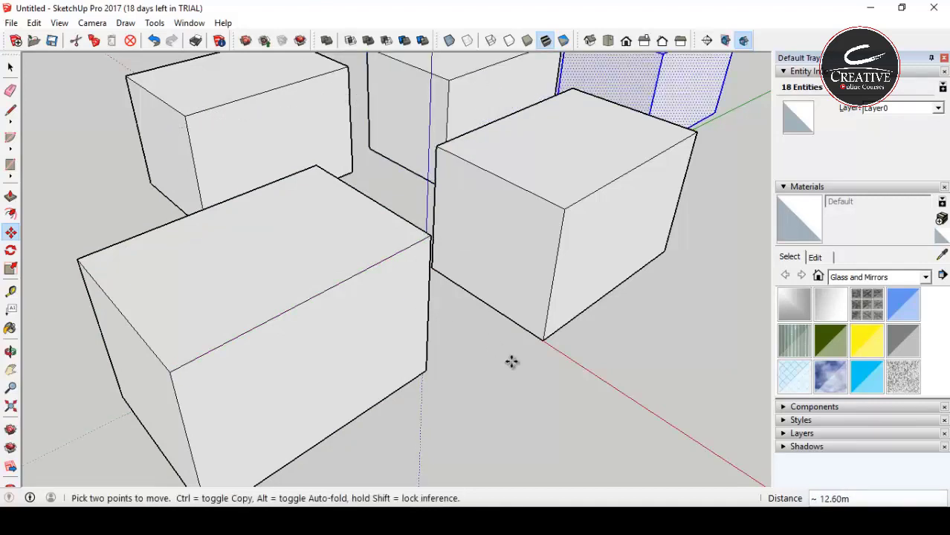
pyautogui.scroll(-4, 427, 240)
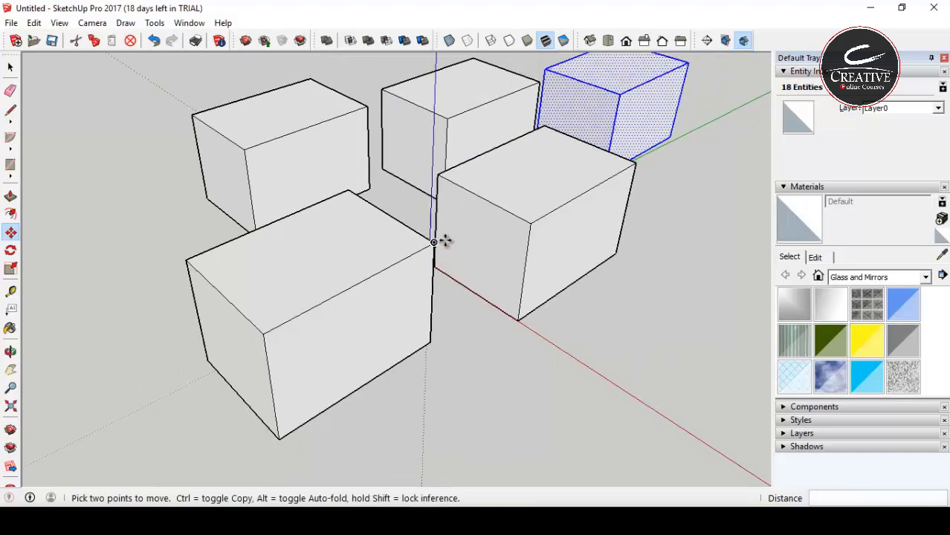
pyautogui.moveTo(439, 193); pyautogui.dragTo(652, 196, button='middle')
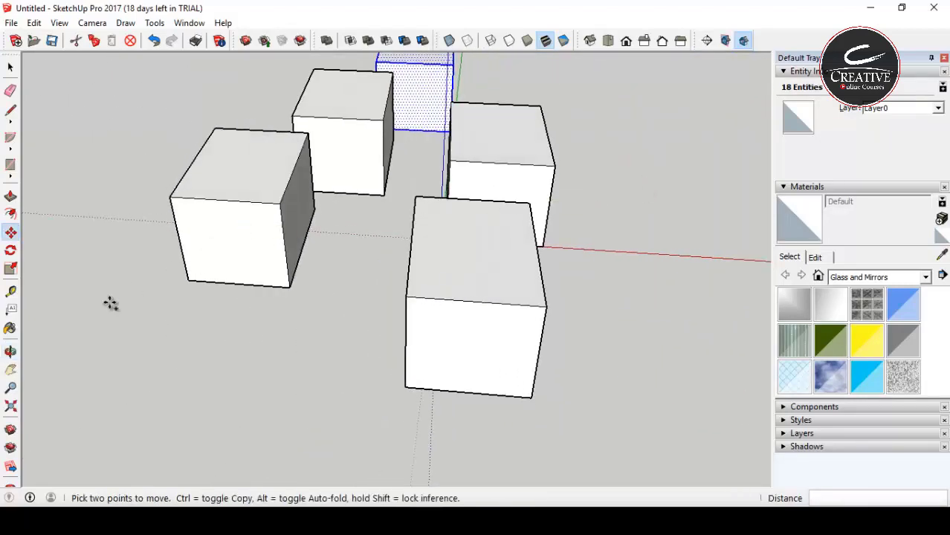
# - Undo the four box copies with Ctrl+Z
pyautogui.hotkey('ctrl', 'z')
pyautogui.hotkey('ctrl', 'z')
pyautogui.hotkey('ctrl', 'z')
pyautogui.hotkey('ctrl', 'z')
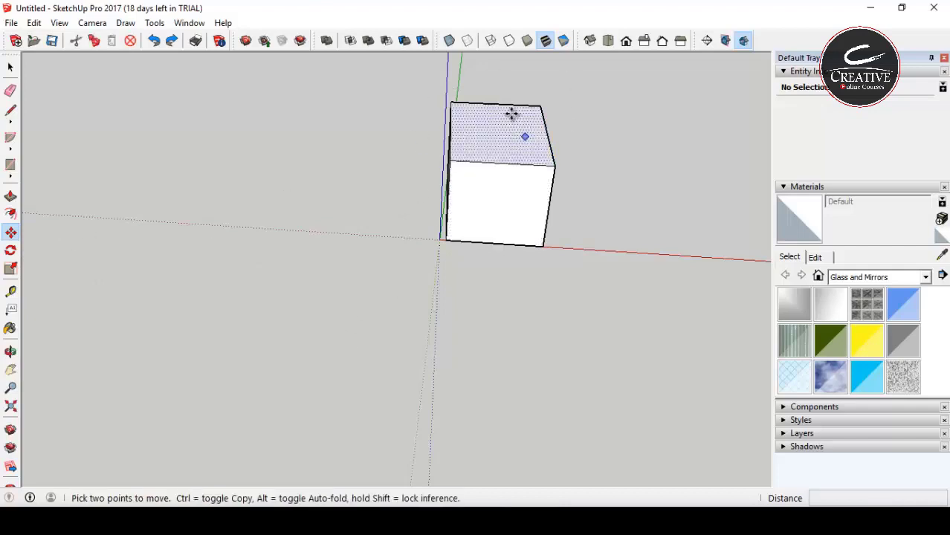
# - Shift the box's front face to a new position, then select the whole box
pyautogui.click(470, 153)
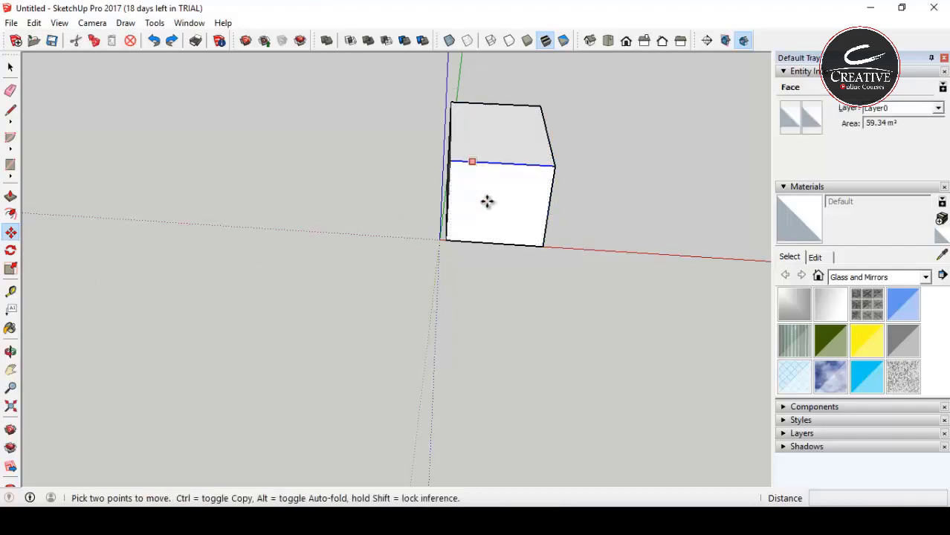
pyautogui.press('Escape')
pyautogui.click(467, 201)
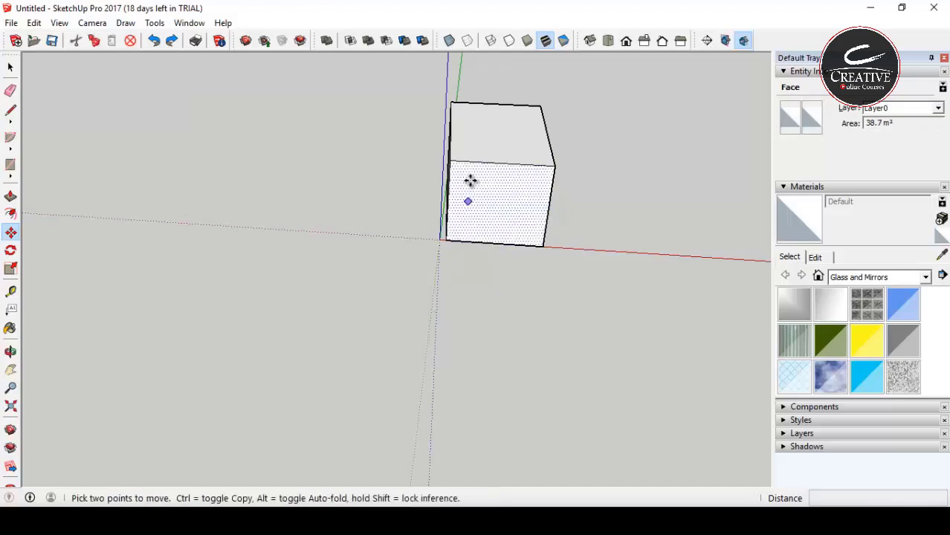
pyautogui.press('Escape')
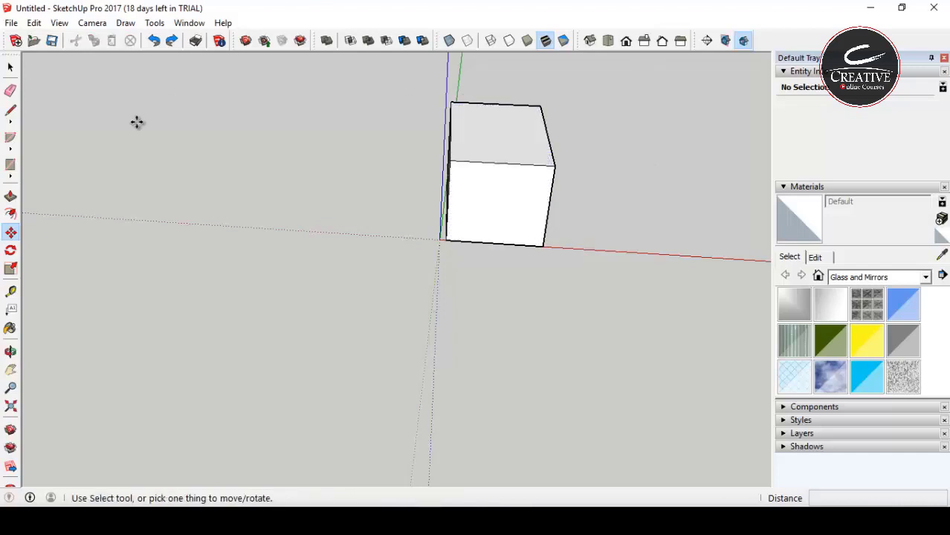
pyautogui.click(499, 191)
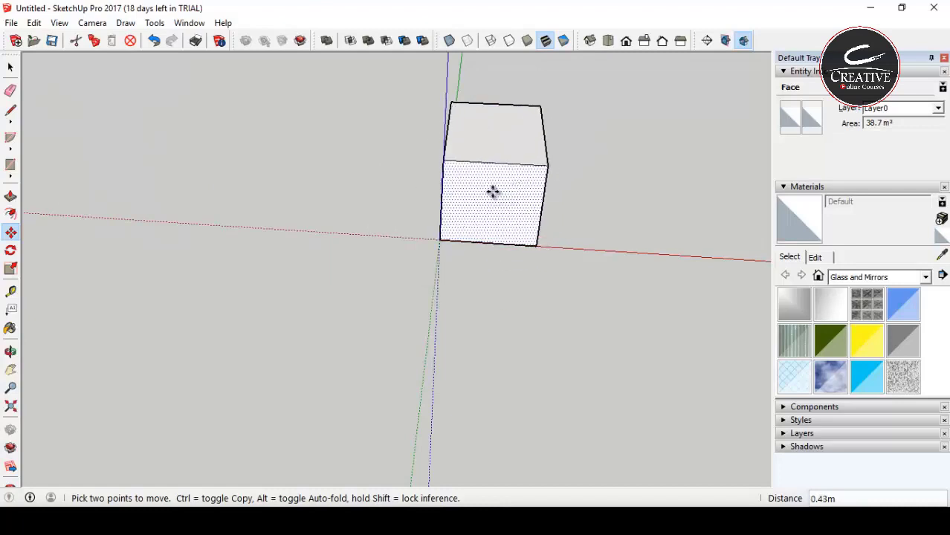
pyautogui.click(493, 192)
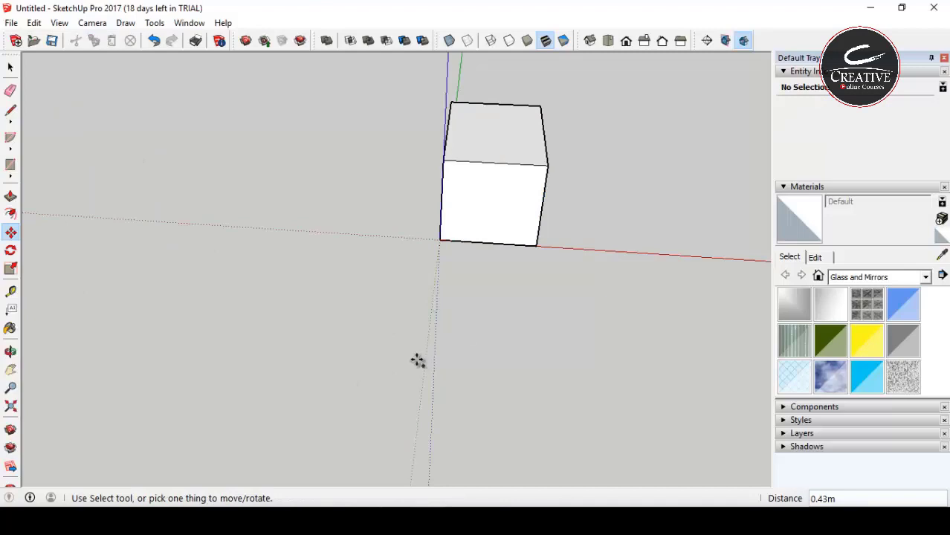
pyautogui.hotkey('ctrl', 'a')
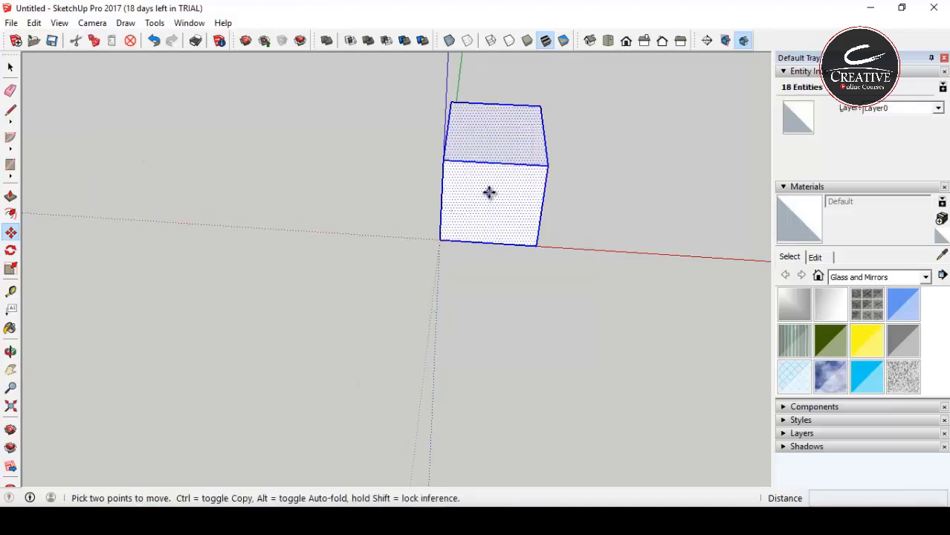
pyautogui.click(483, 139)
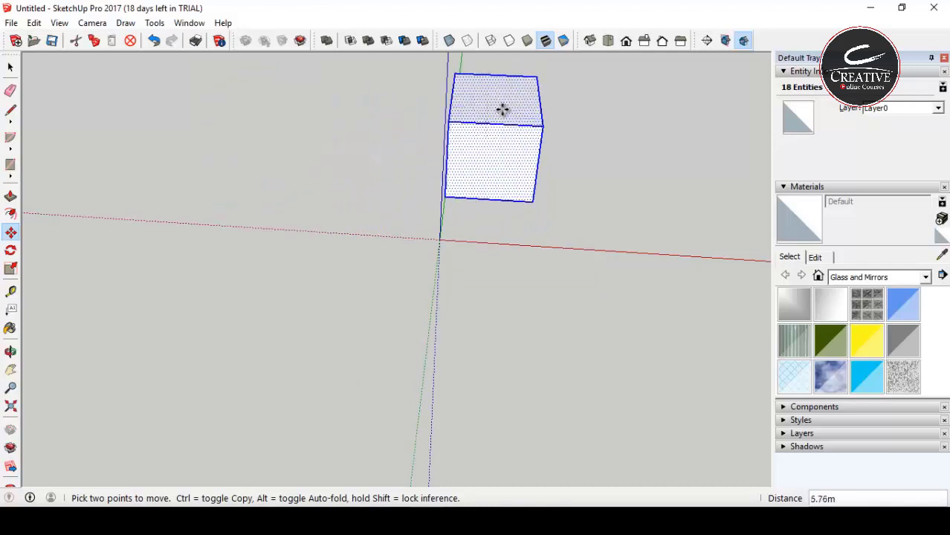
pyautogui.click(486, 145)
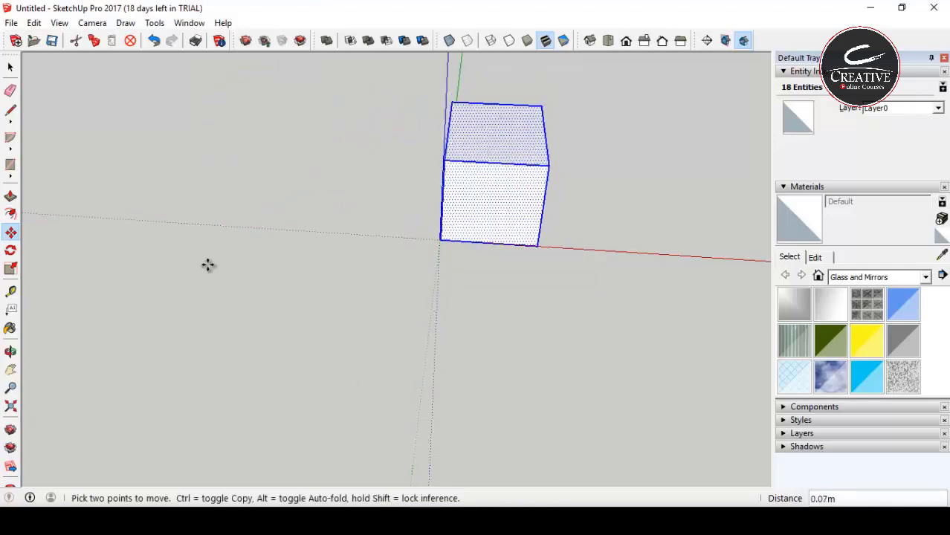
pyautogui.click(12, 233)
pyautogui.click(10, 66)
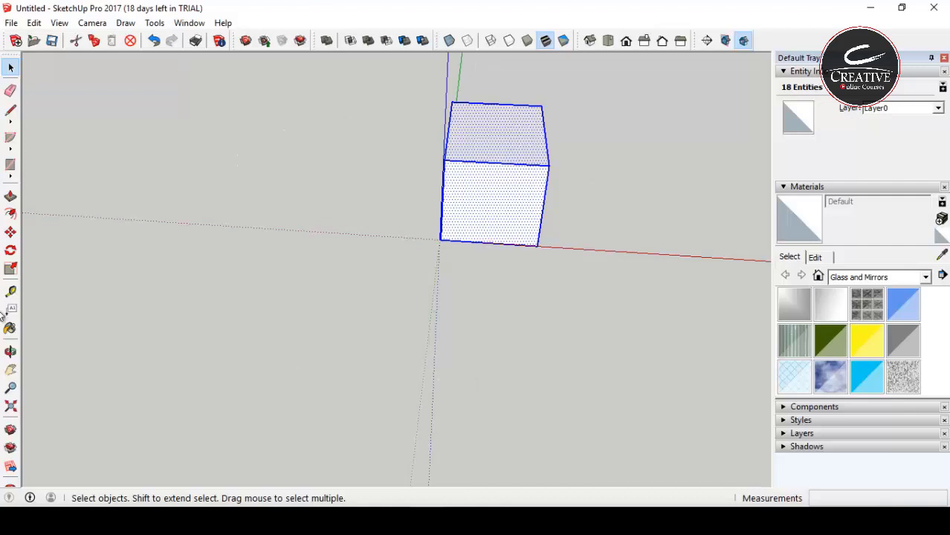
# - Pick the Rotate tool and orbit to a level front view of the box
pyautogui.click(12, 253)
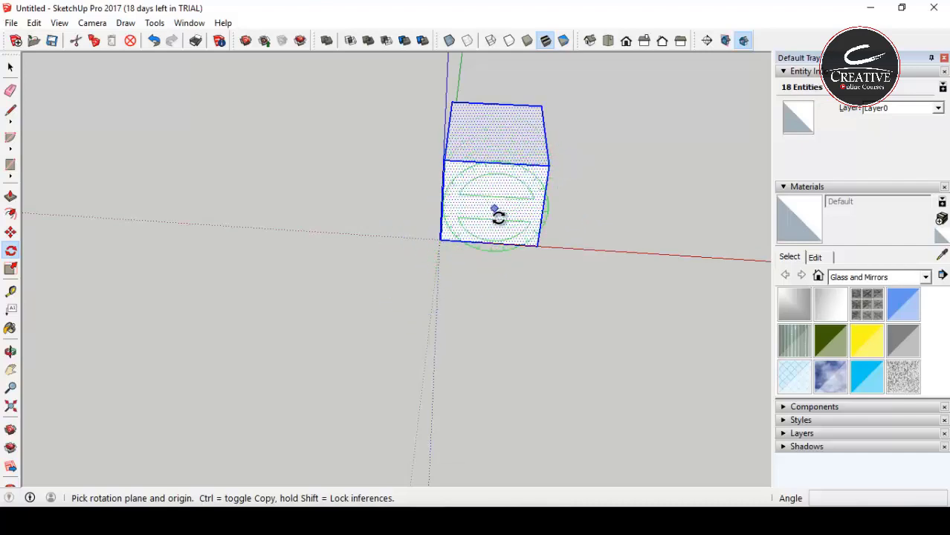
pyautogui.moveTo(494, 211); pyautogui.dragTo(500, 190, button='middle')
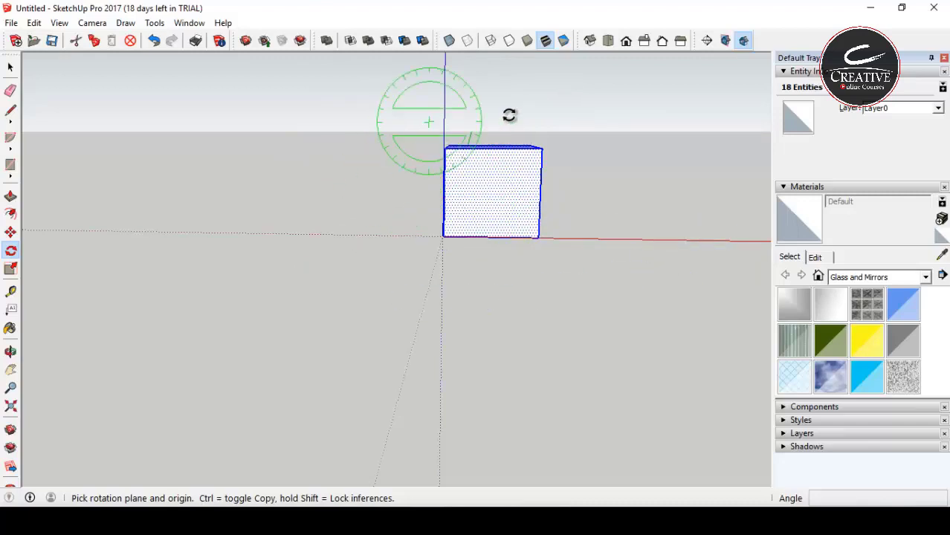
# - Orbit around the box through several corner views, ending looking down from above
pyautogui.moveTo(699, 222); pyautogui.dragTo(339, 303, button='middle')
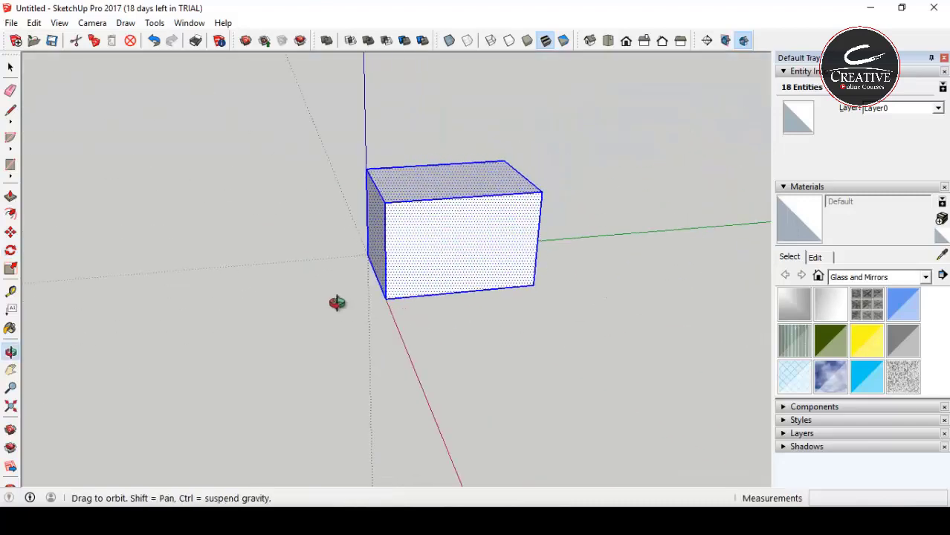
pyautogui.moveTo(452, 233); pyautogui.dragTo(340, 369, button='middle')
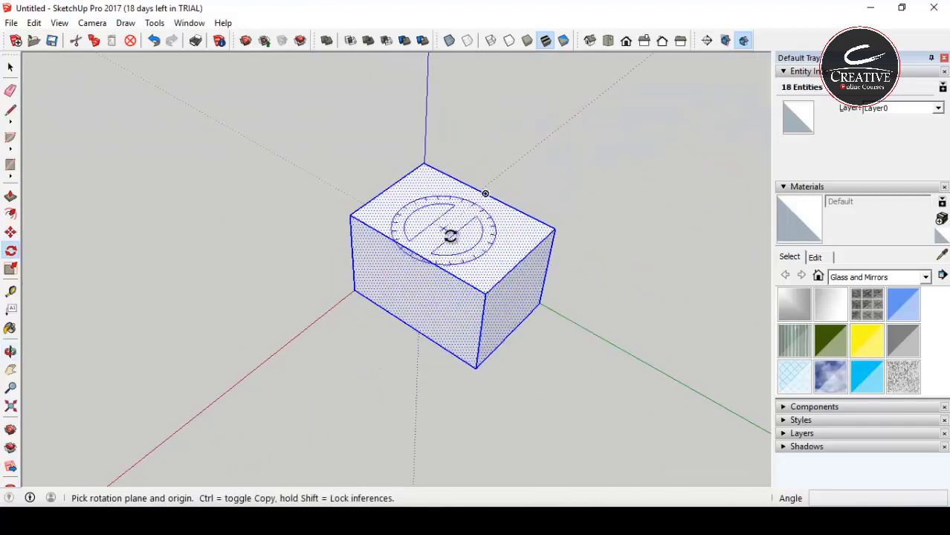
pyautogui.moveTo(485, 193); pyautogui.dragTo(424, 271, button='middle')
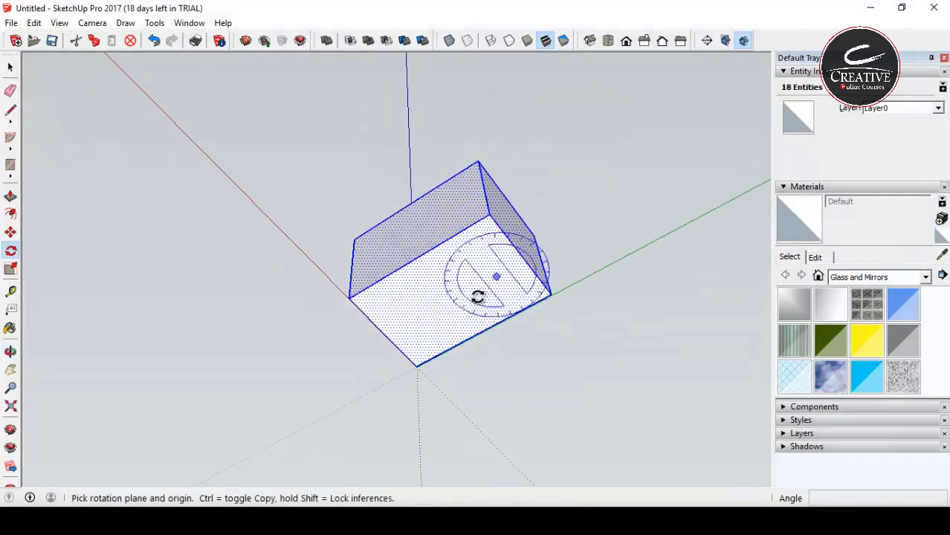
pyautogui.moveTo(477, 288); pyautogui.dragTo(410, 286, button='middle')
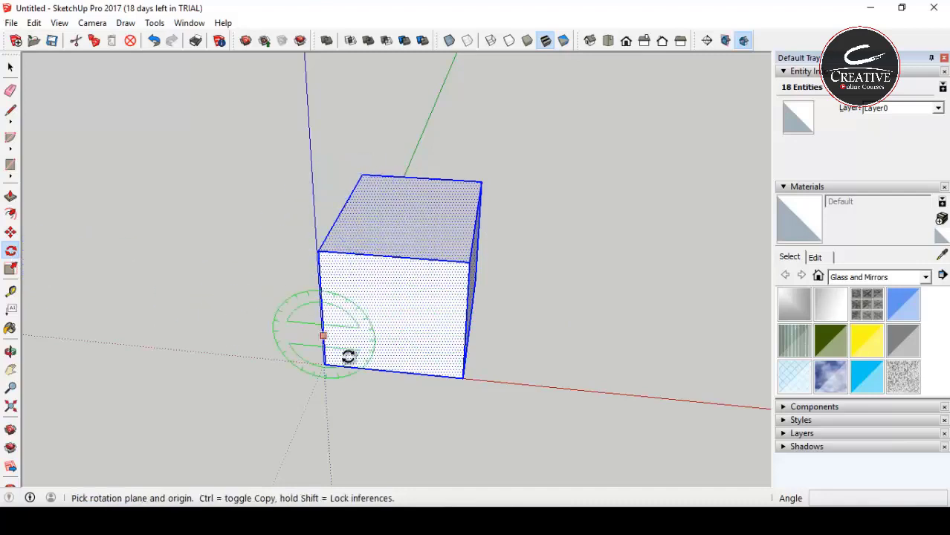
pyautogui.click(390, 313)
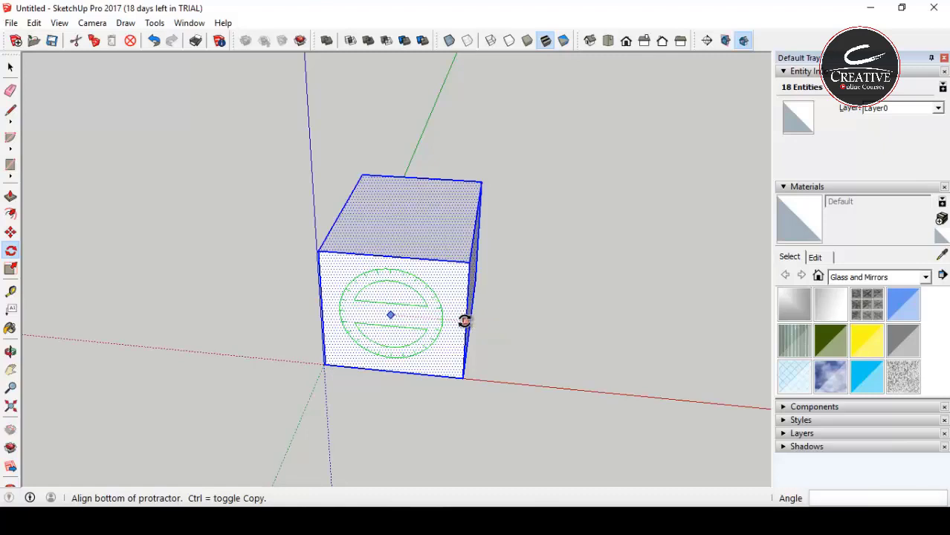
pyautogui.click(464, 320)
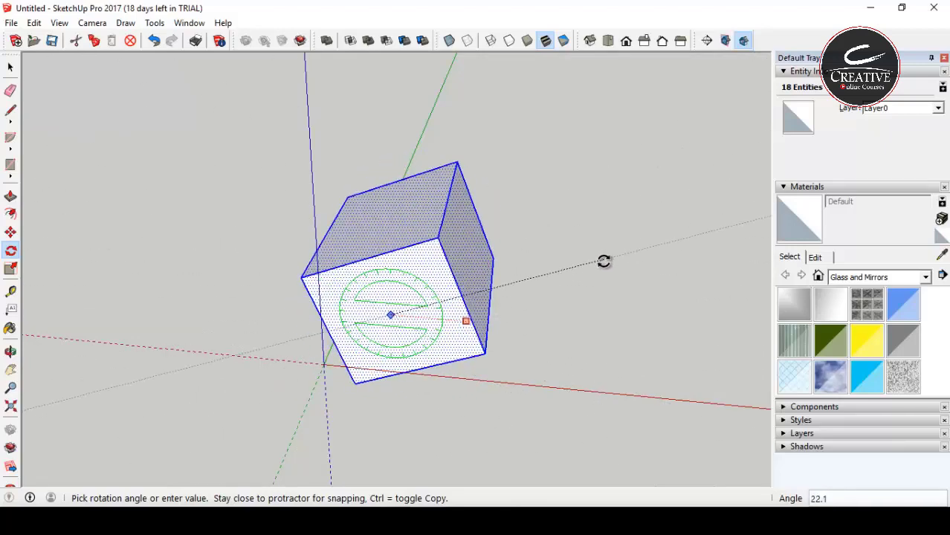
pyautogui.press('Escape')
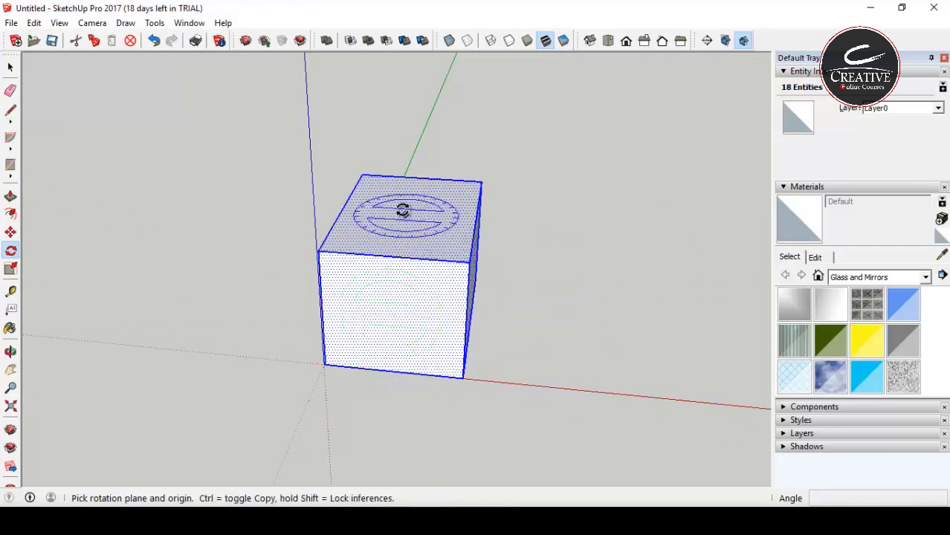
pyautogui.moveTo(441, 175); pyautogui.dragTo(458, 446, button='middle')
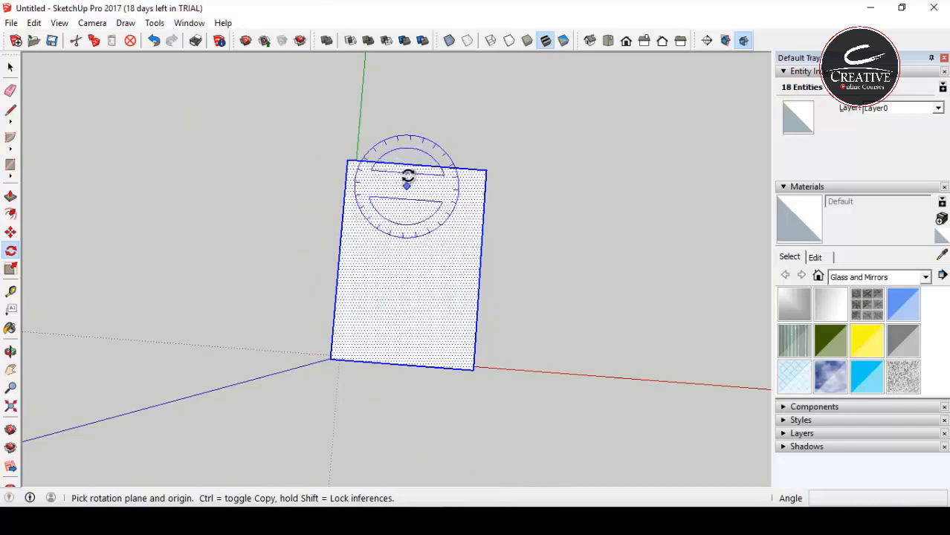
pyautogui.click(408, 253)
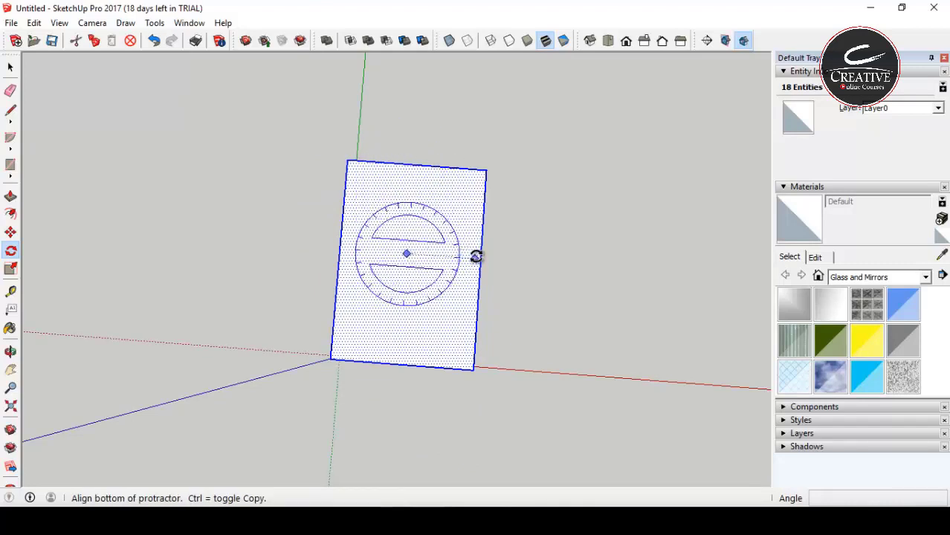
pyautogui.click(482, 257)
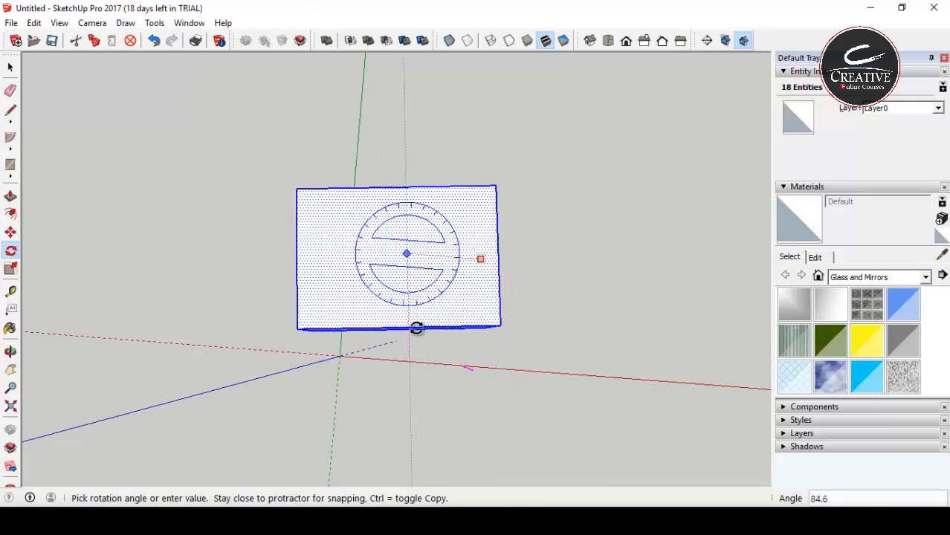
pyautogui.click(474, 264)
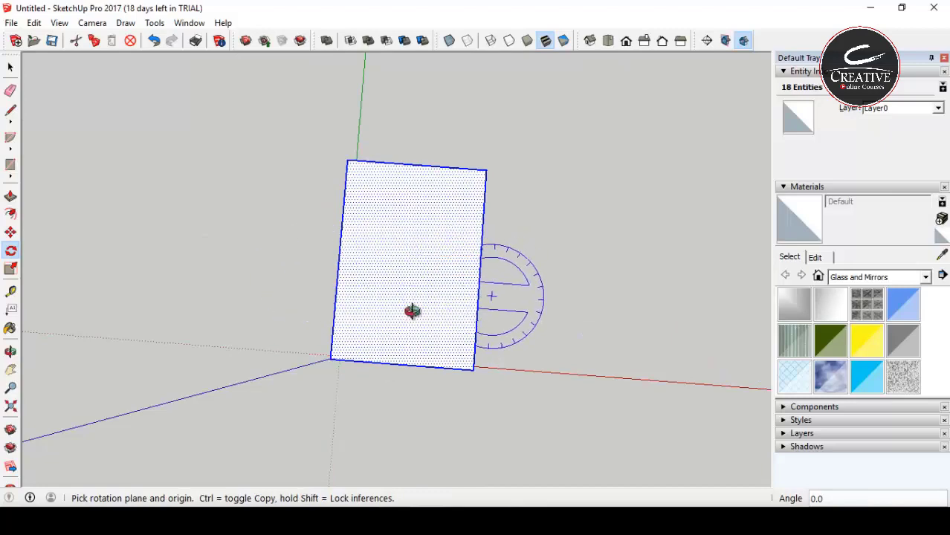
pyautogui.moveTo(413, 312); pyautogui.dragTo(470, 318, button='middle')
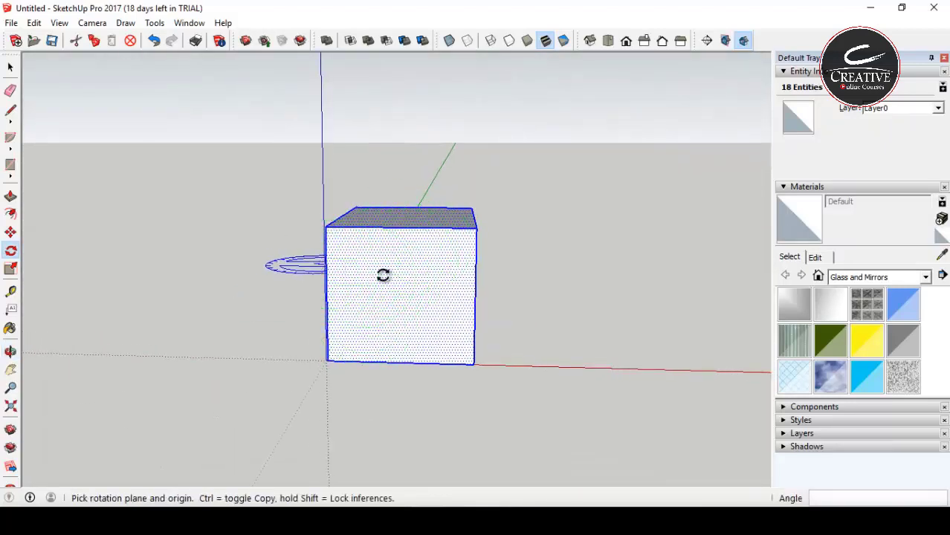
pyautogui.moveTo(419, 230); pyautogui.dragTo(422, 223, button='middle')
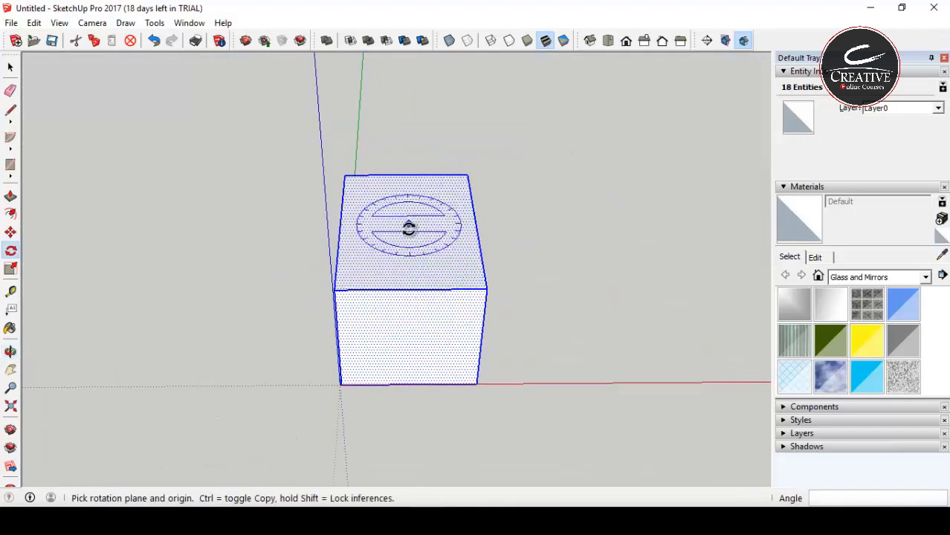
pyautogui.moveTo(490, 307); pyautogui.dragTo(435, 282, button='middle')
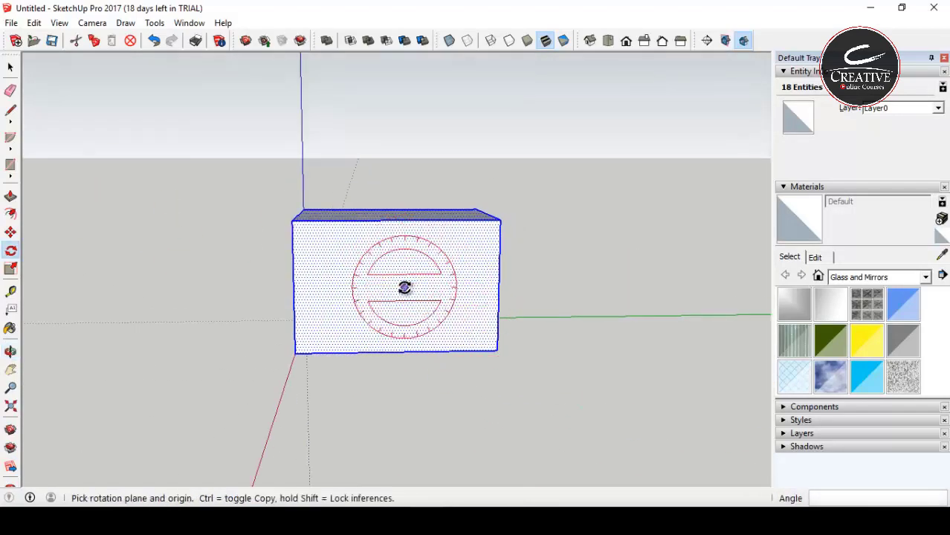
pyautogui.click(399, 277)
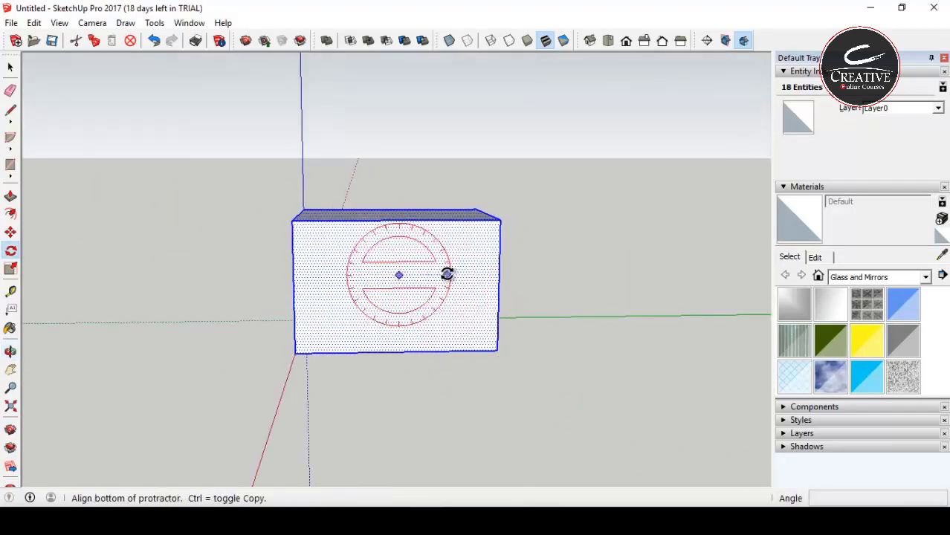
pyautogui.click(449, 275)
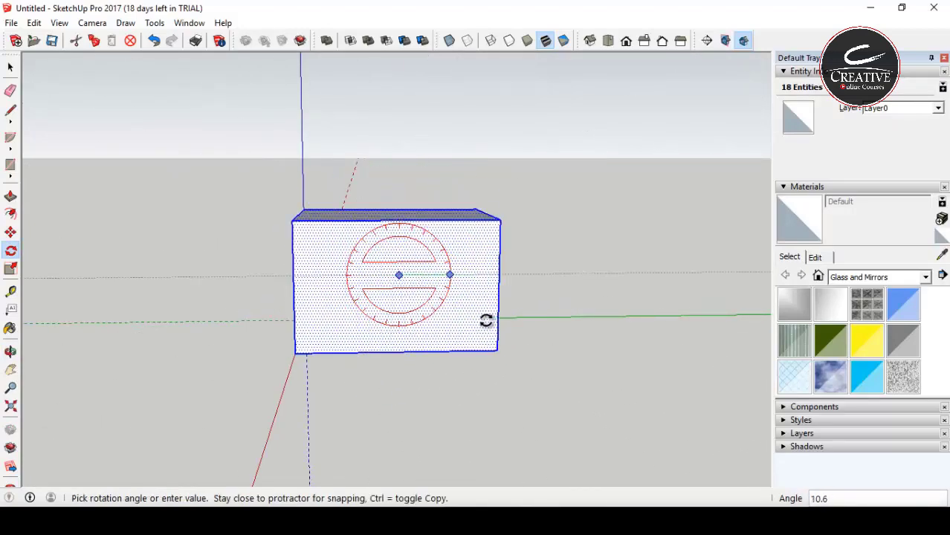
pyautogui.moveTo(405, 318); pyautogui.dragTo(710, 279, button='middle')
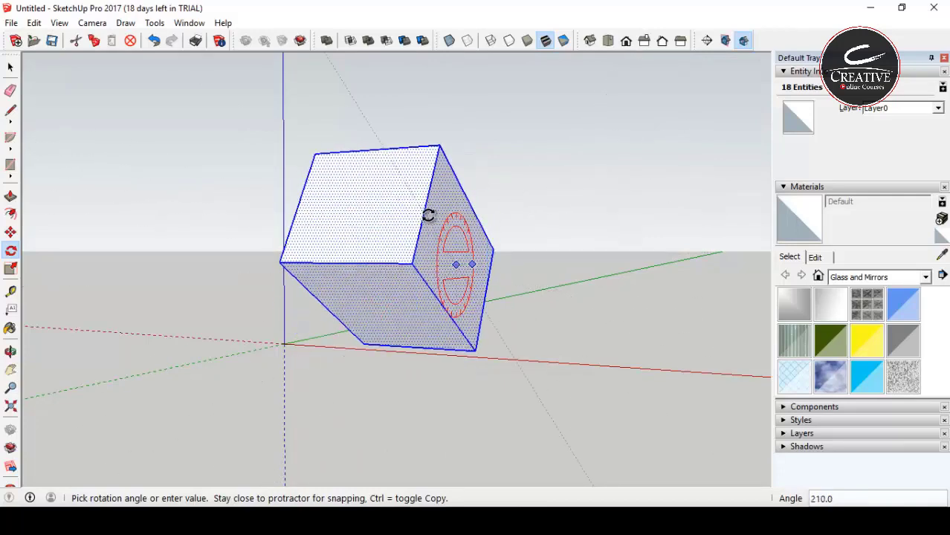
pyautogui.press('Escape')
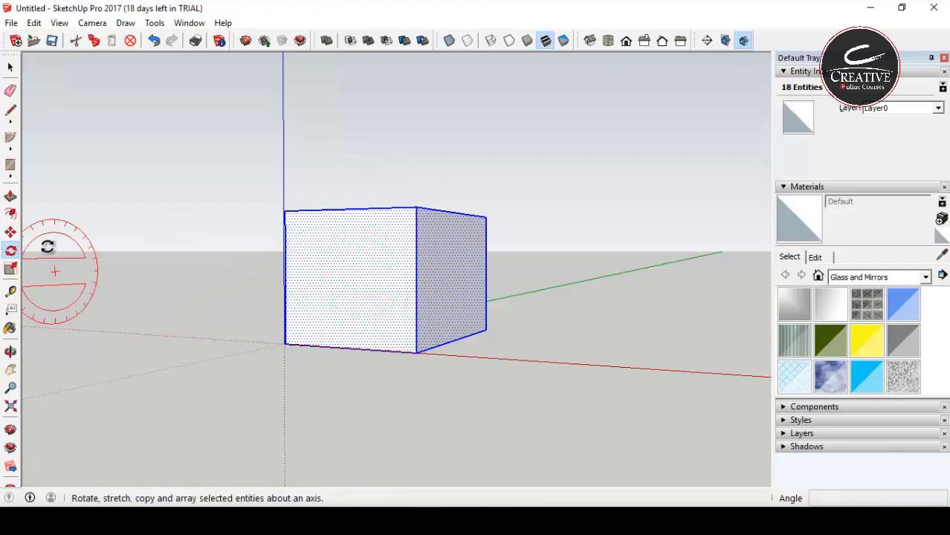
pyautogui.click(354, 269)
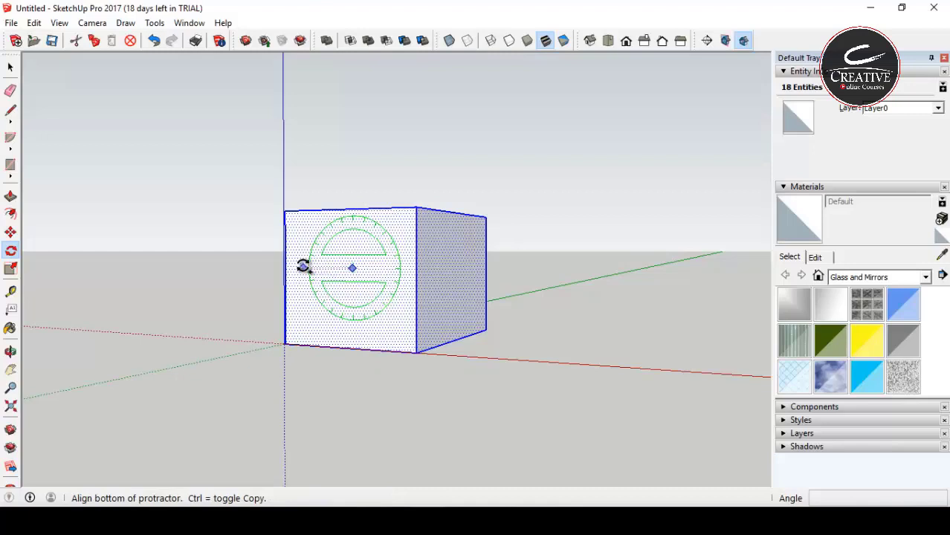
pyautogui.click(400, 268)
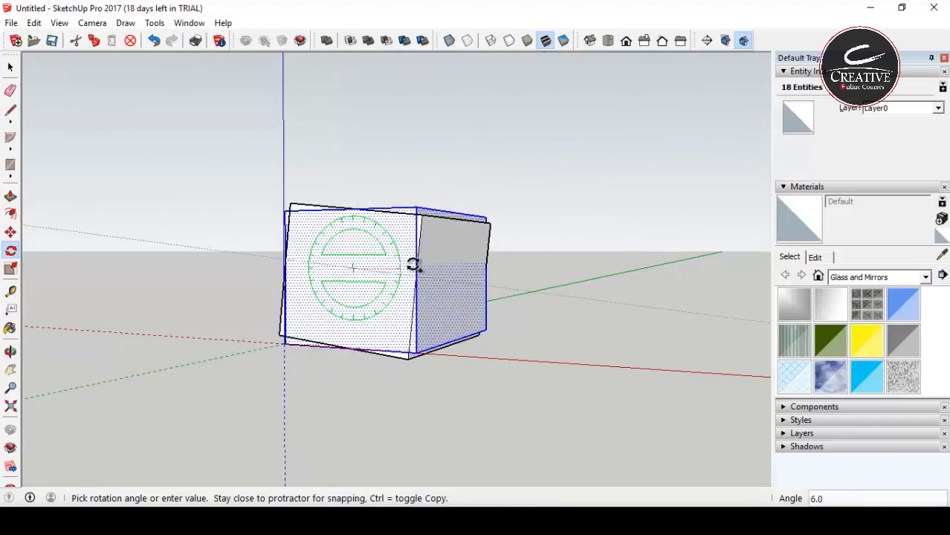
pyautogui.moveTo(413, 265); pyautogui.dragTo(537, 260, button='middle')
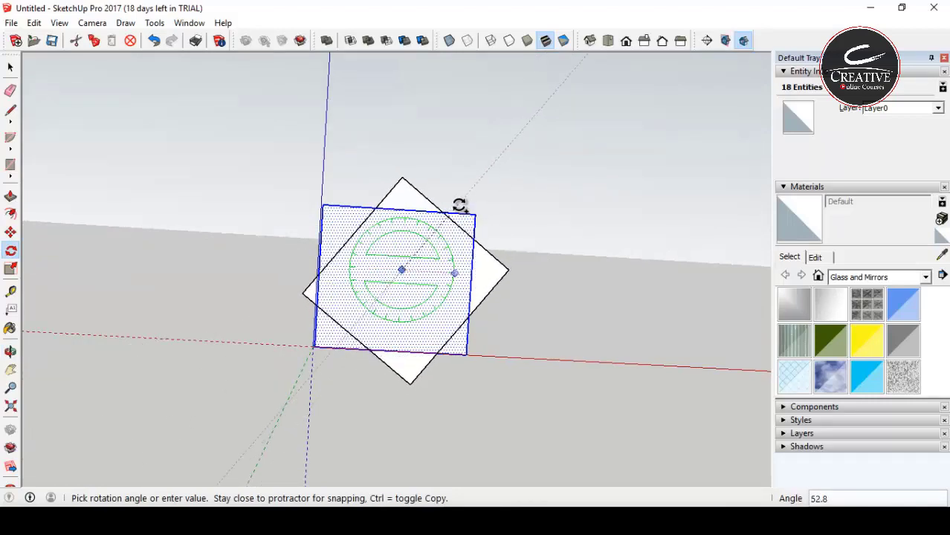
pyautogui.moveTo(457, 221); pyautogui.dragTo(431, 426, button='middle')
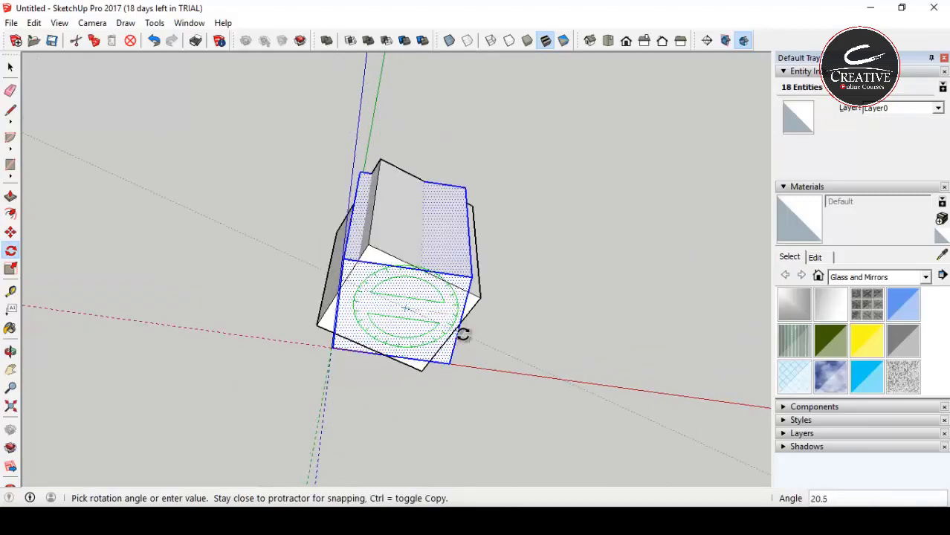
pyautogui.press('Escape')
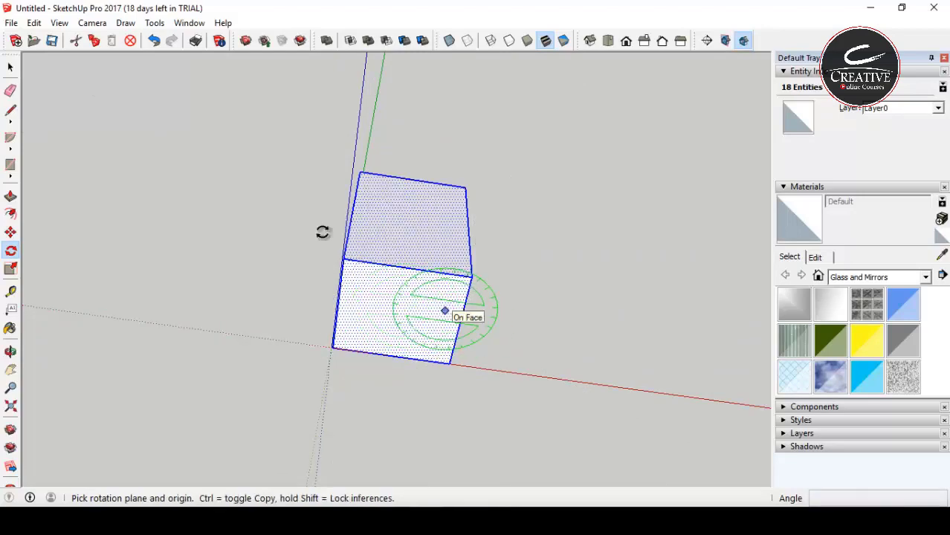
pyautogui.moveTo(375, 236); pyautogui.dragTo(469, 350, button='middle')
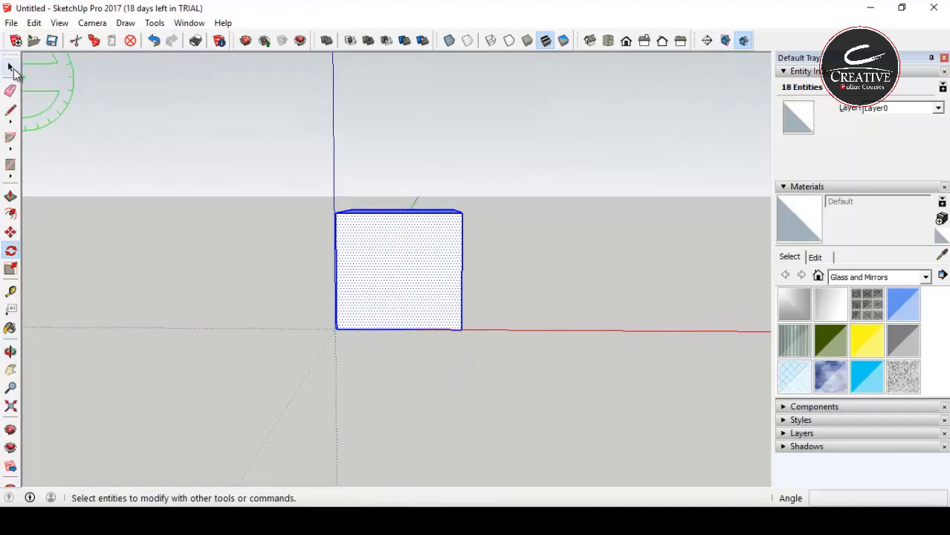
# - Clear the selection and select the box's front face to read its 38.7 m² area
pyautogui.click(11, 69)
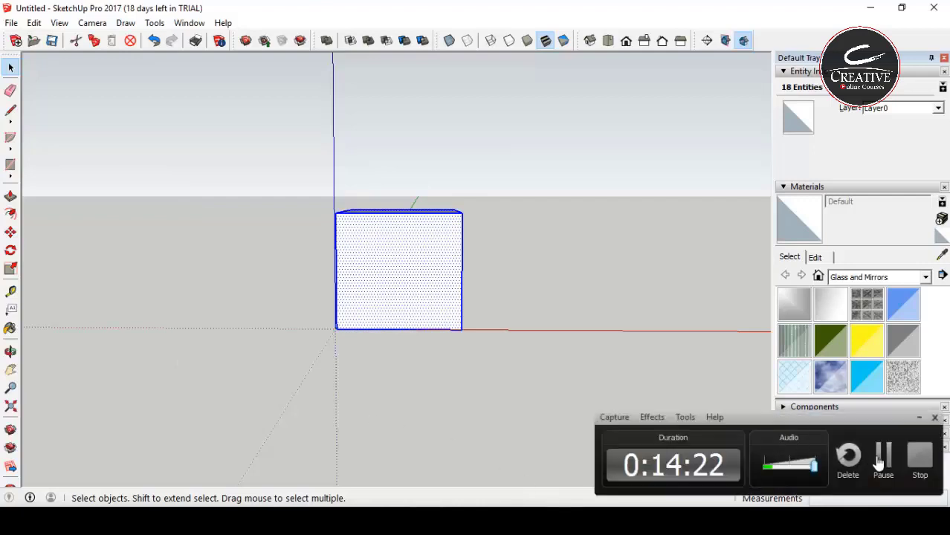
pyautogui.hotkey('ctrl', 't')
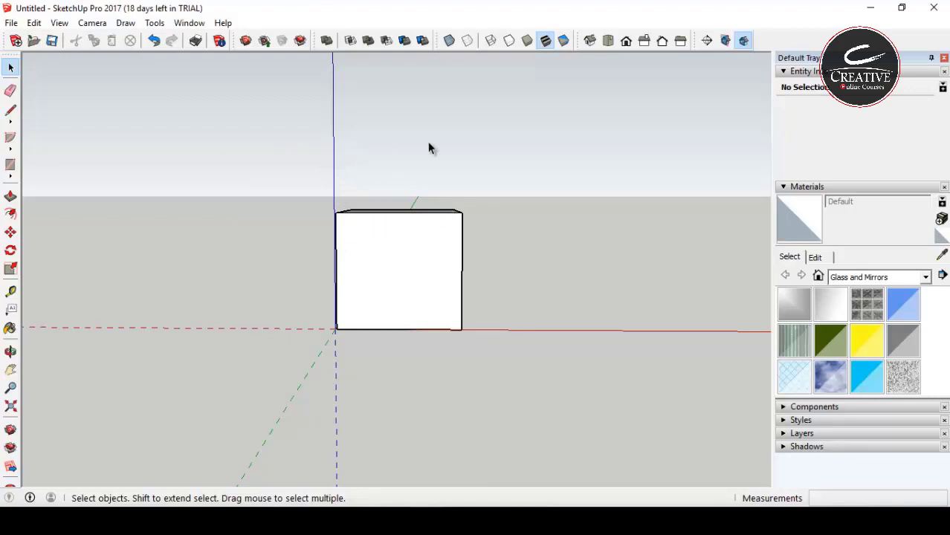
pyautogui.click(422, 320)
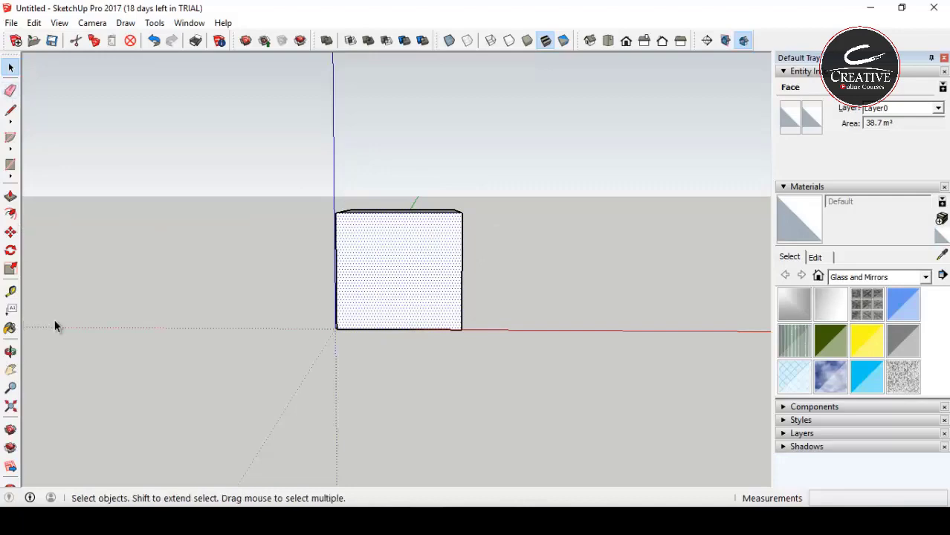
pyautogui.moveTo(542, 209); pyautogui.dragTo(587, 288, button='middle')
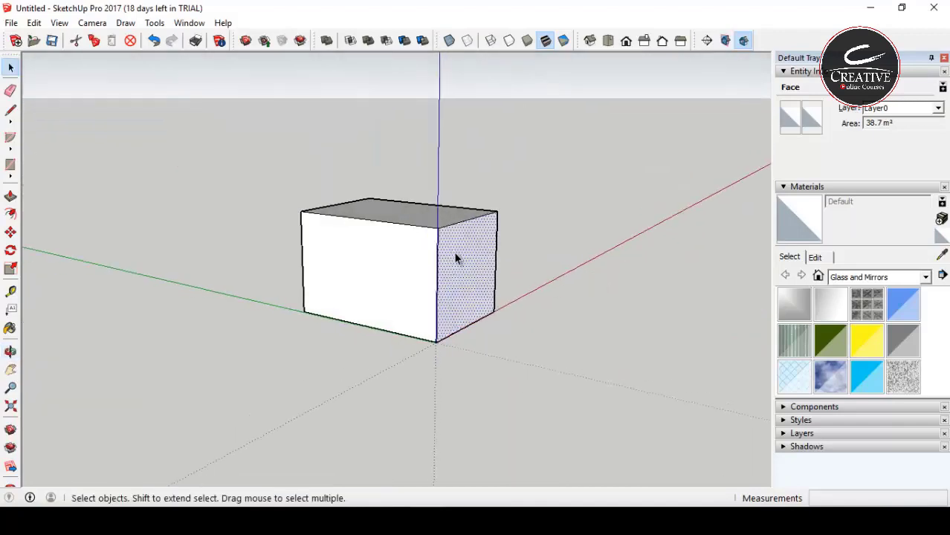
pyautogui.moveTo(471, 262); pyautogui.dragTo(431, 290, button='middle')
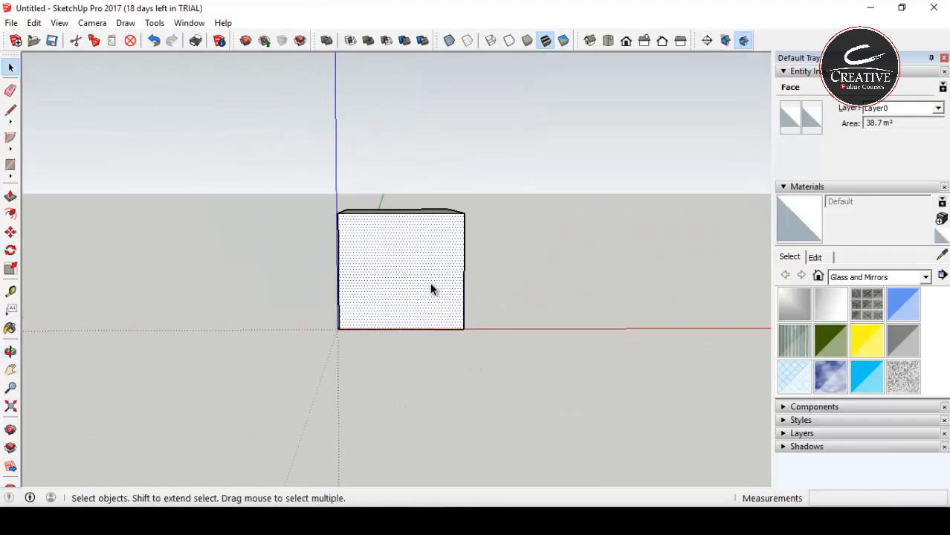
pyautogui.click(10, 251)
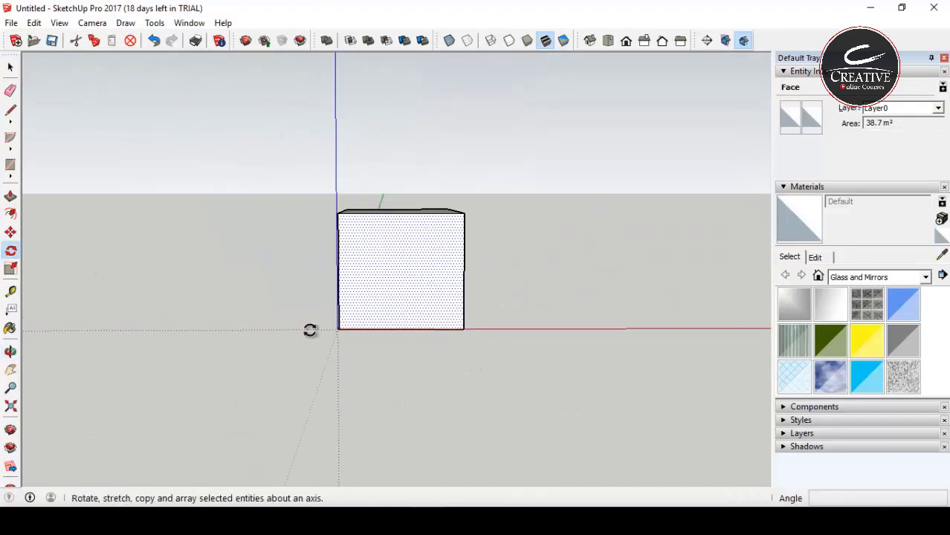
pyautogui.click(402, 267)
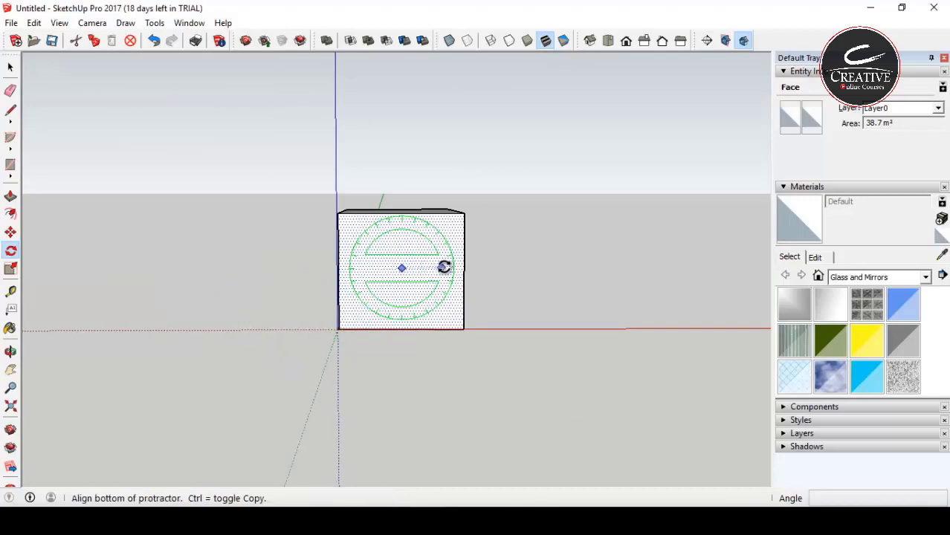
pyautogui.click(452, 268)
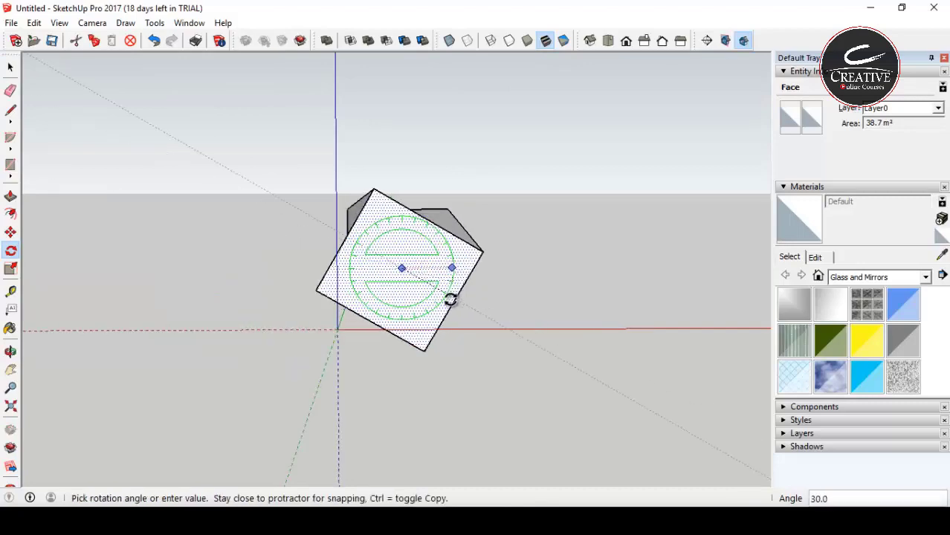
pyautogui.moveTo(442, 301); pyautogui.dragTo(292, 292, button='middle')
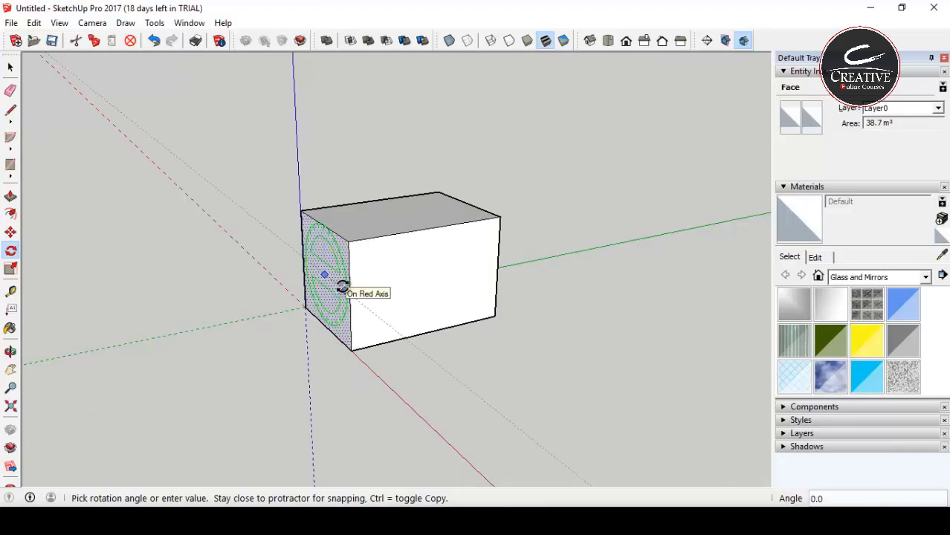
pyautogui.click(397, 344)
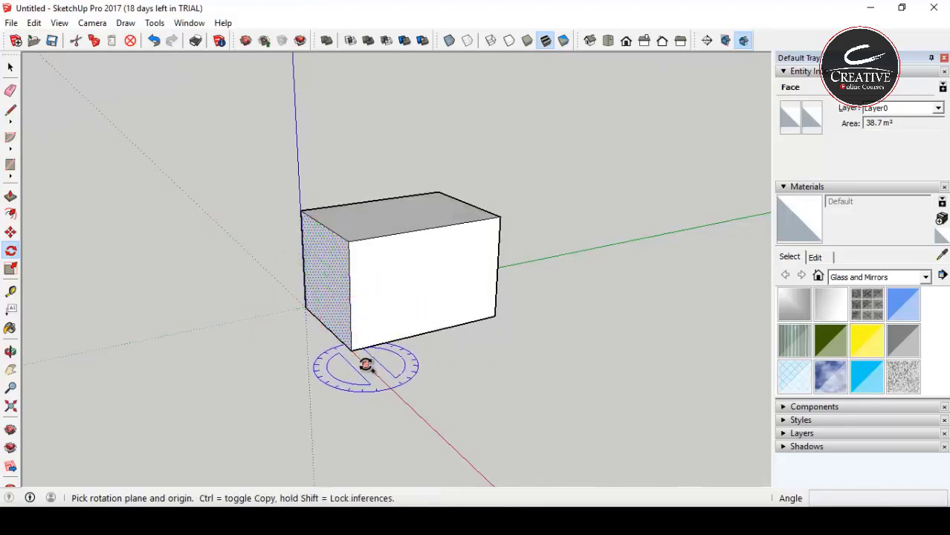
pyautogui.hotkey('ctrl', 'a')
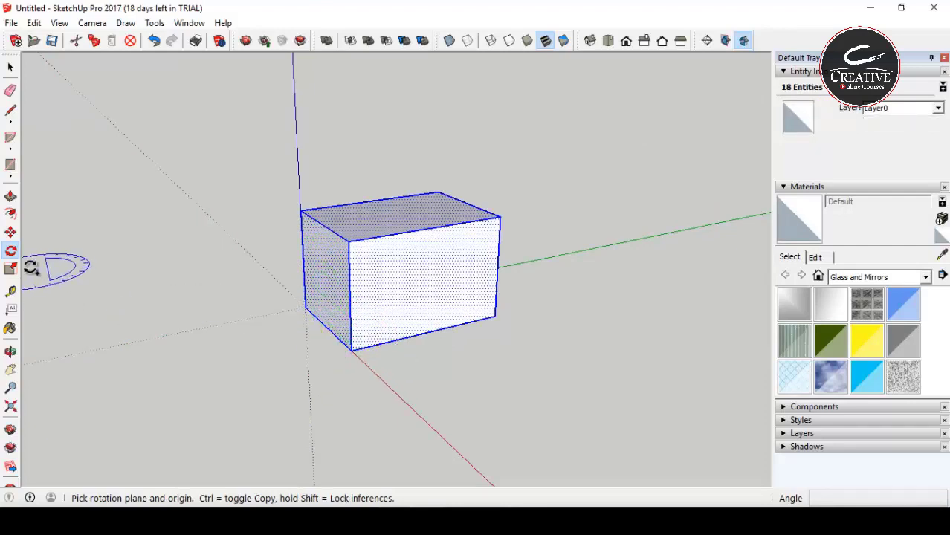
pyautogui.click(327, 271)
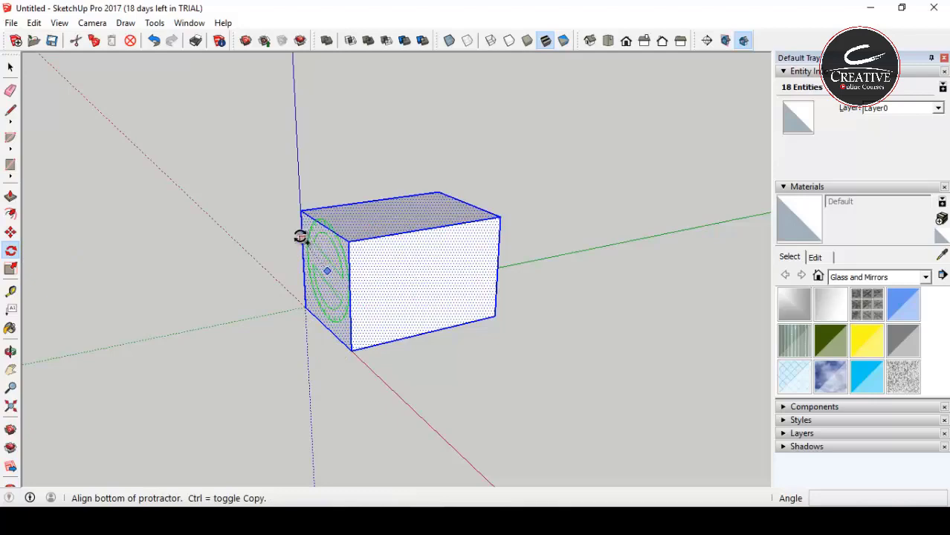
pyautogui.click(340, 277)
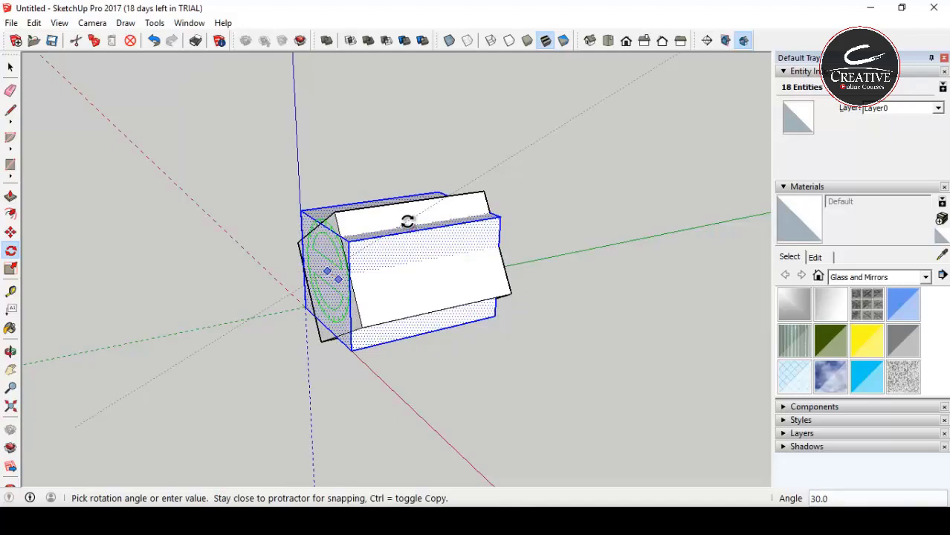
pyautogui.press('Escape')
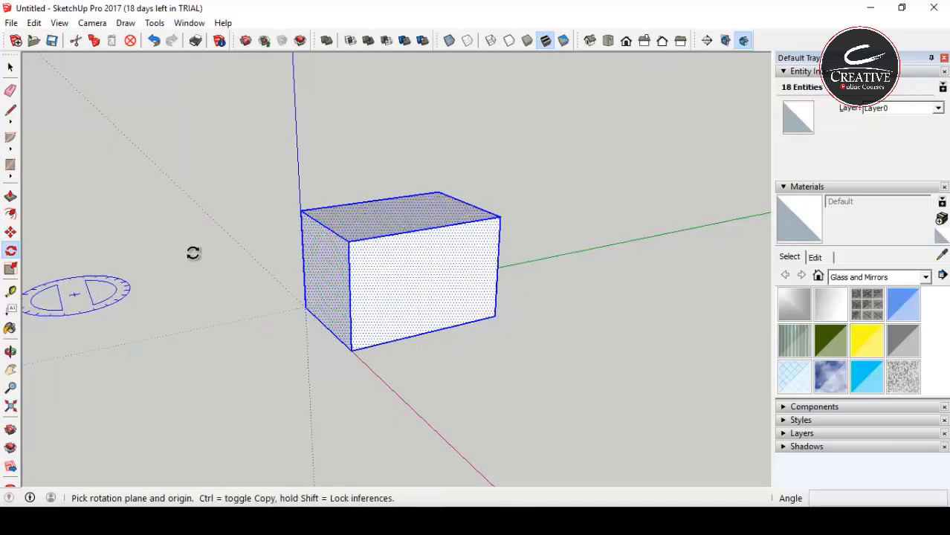
pyautogui.moveTo(318, 423)
pyautogui.mouseDown(button='middle')
pyautogui.moveTo(450, 293)
pyautogui.moveTo(557, 245)
pyautogui.moveTo(515, 352)
pyautogui.moveTo(528, 184)
pyautogui.mouseUp(button='middle')
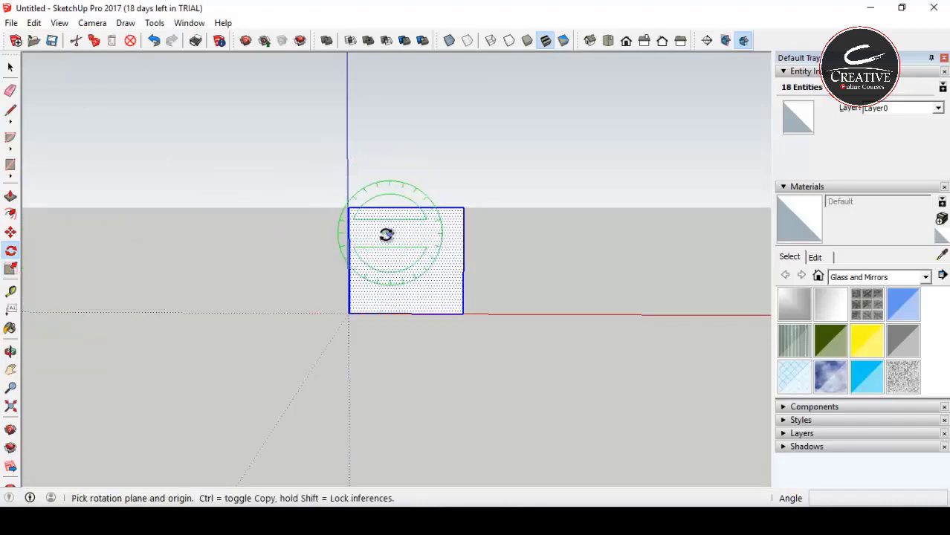
# - Scale the box about 1.45 times along its length, cancelling the height and depth trials
pyautogui.click(12, 270)
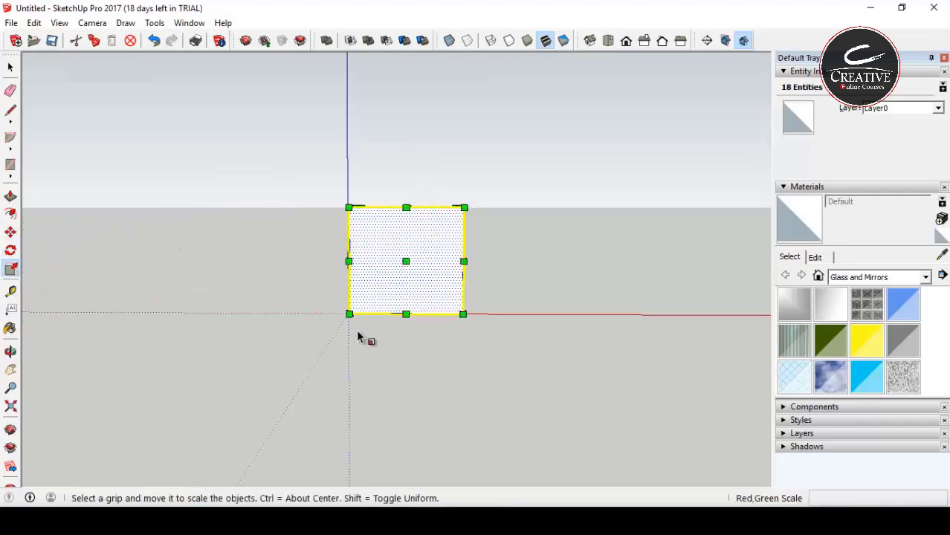
pyautogui.moveTo(365, 300); pyautogui.dragTo(449, 237, button='middle')
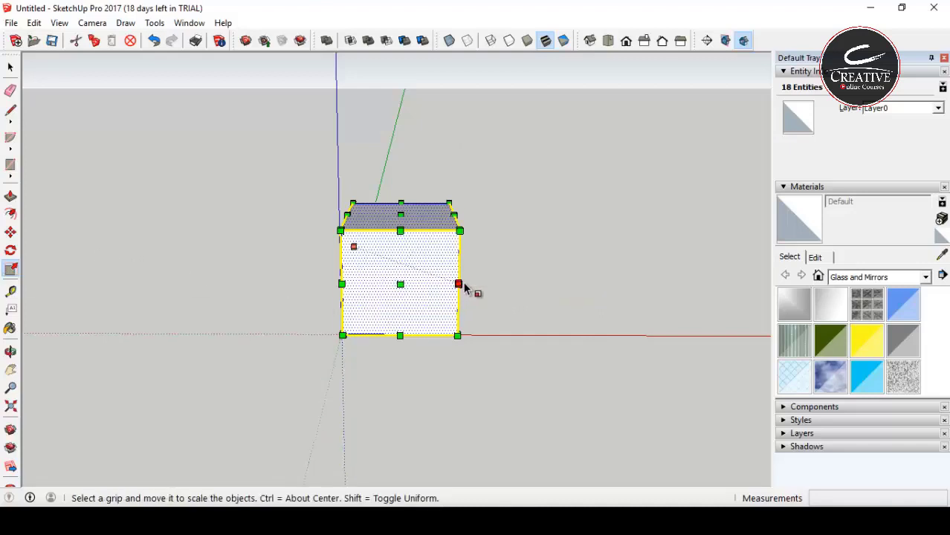
pyautogui.moveTo(464, 286); pyautogui.dragTo(511, 292)
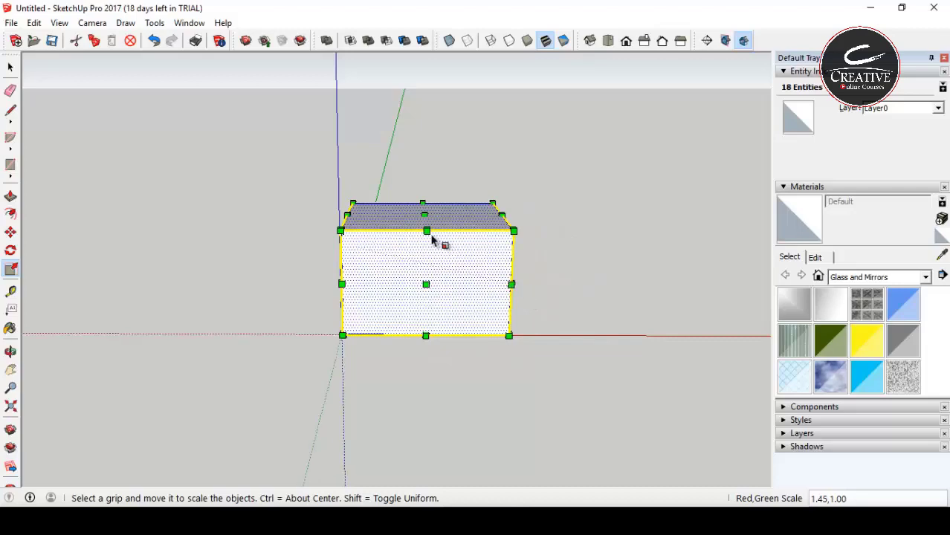
pyautogui.moveTo(426, 230); pyautogui.dragTo(462, 199)
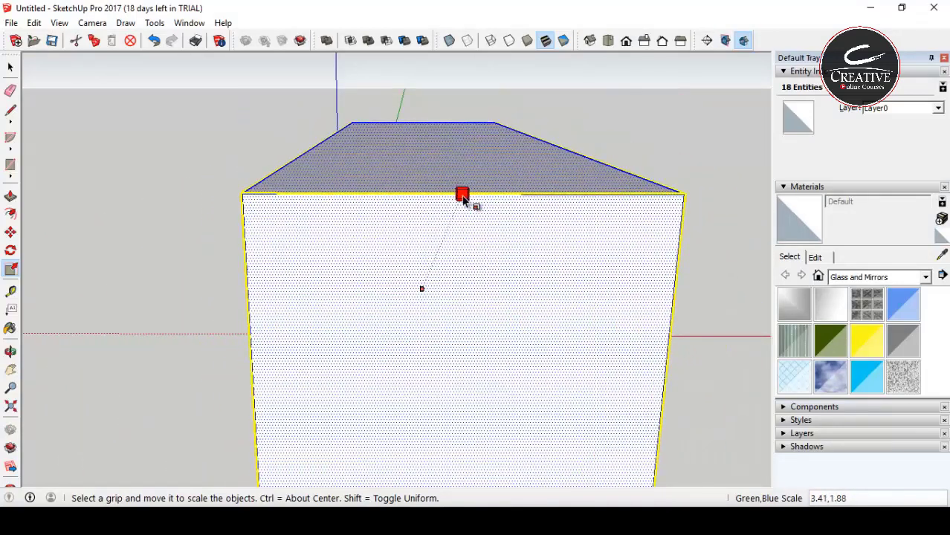
pyautogui.press('Escape')
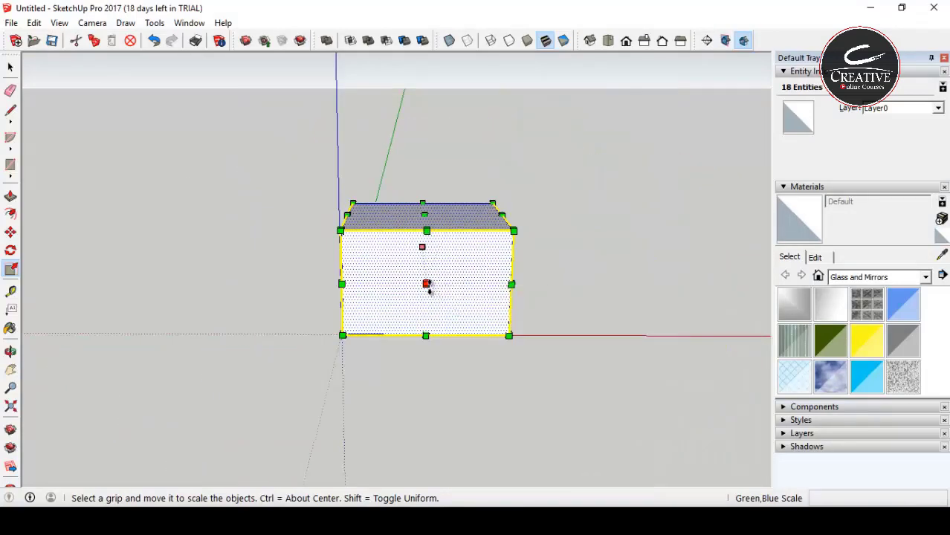
pyautogui.moveTo(426, 284); pyautogui.dragTo(435, 408)
pyautogui.press('Escape')
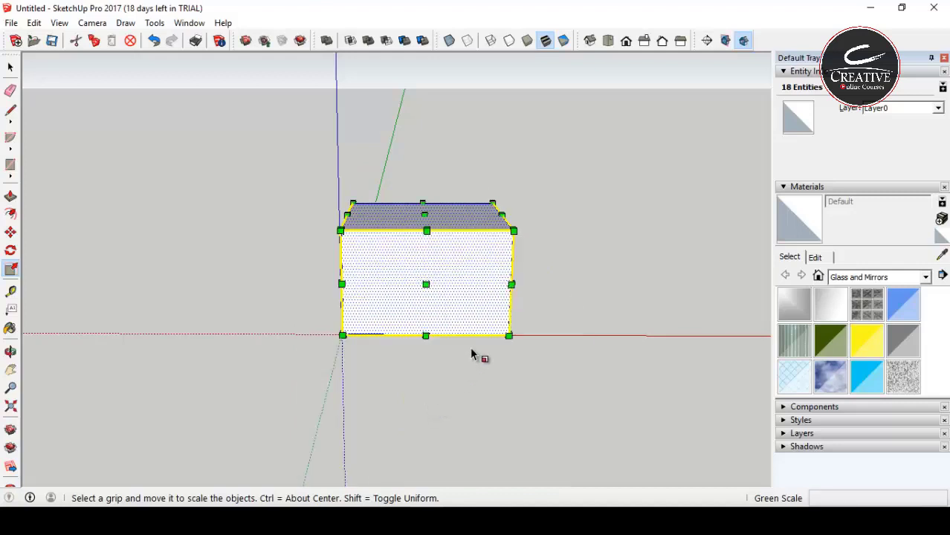
pyautogui.moveTo(511, 290); pyautogui.dragTo(663, 289)
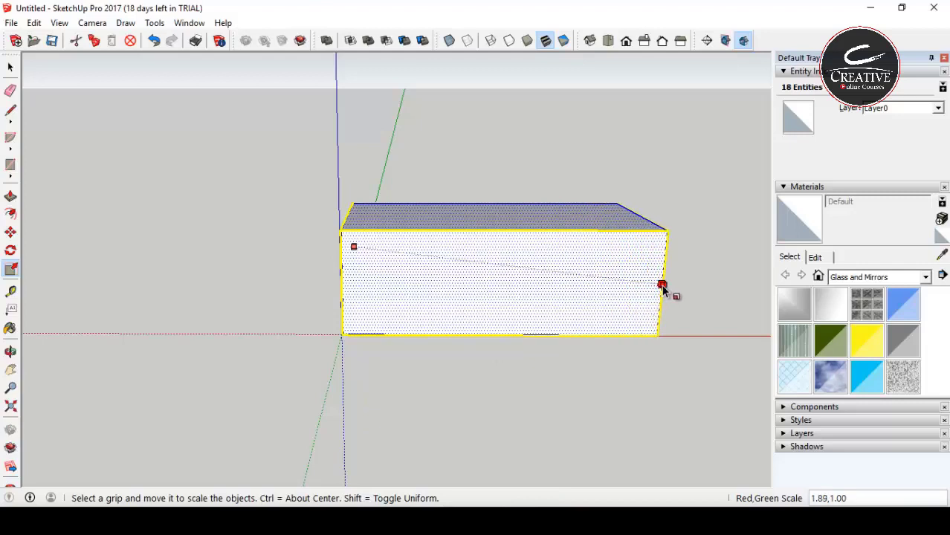
pyautogui.moveTo(589, 300); pyautogui.dragTo(440, 293)
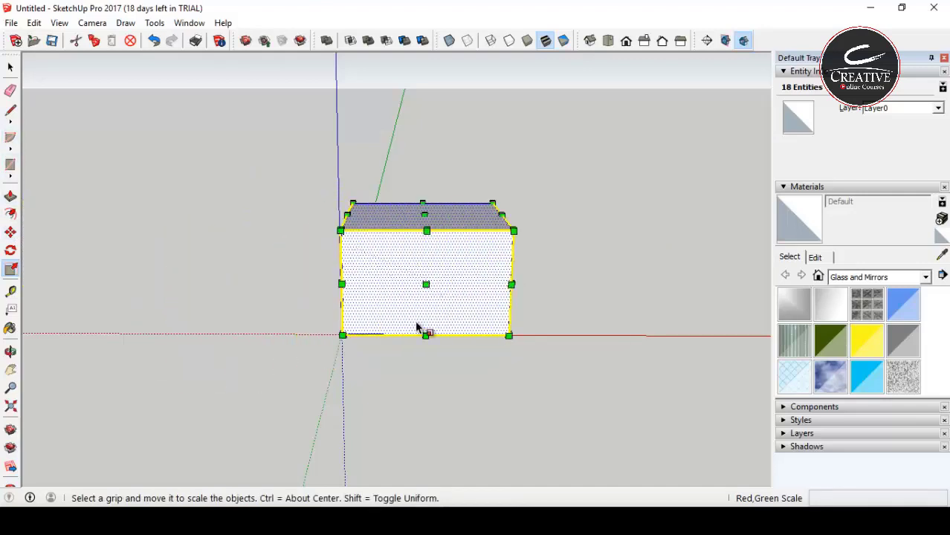
pyautogui.press('Escape')
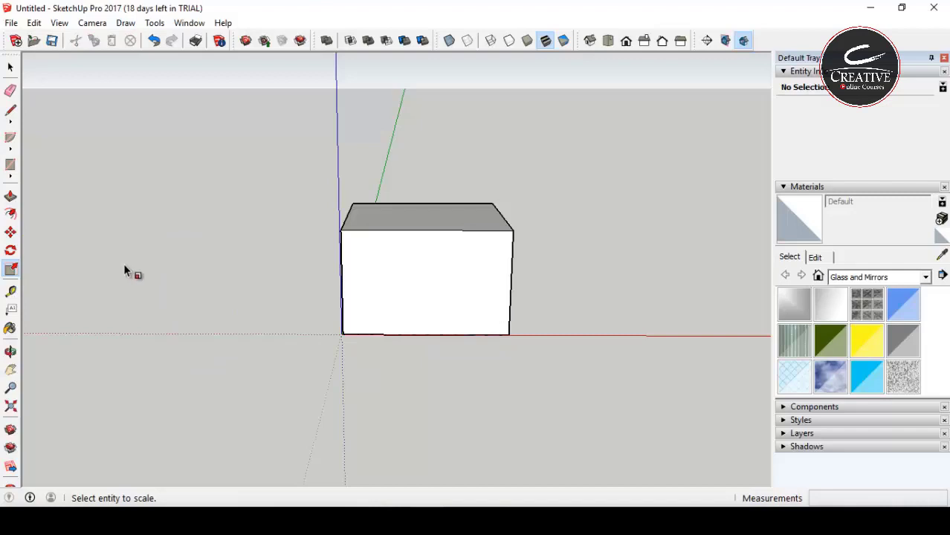
# - Place a free-standing screen text note in empty space left of the box, abandoning the leader attempt
pyautogui.click(11, 311)
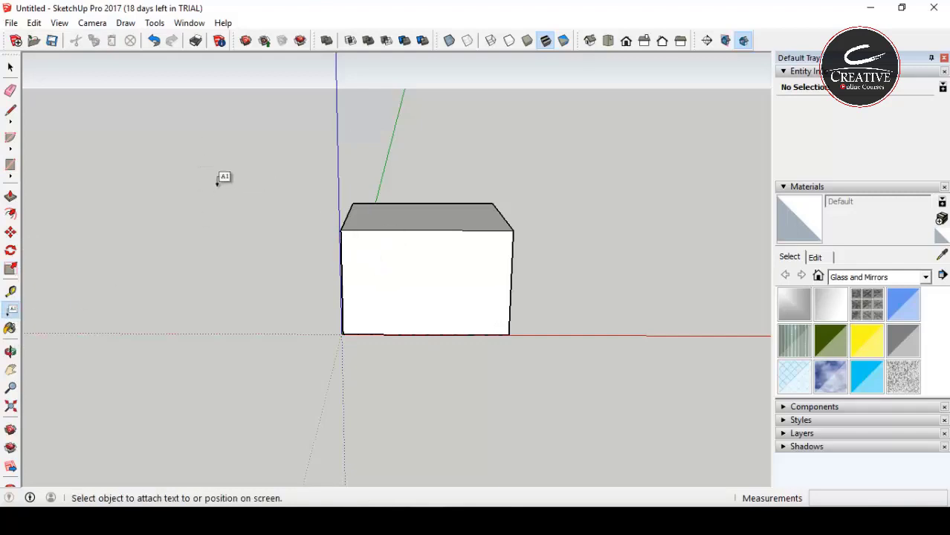
pyautogui.click(368, 254)
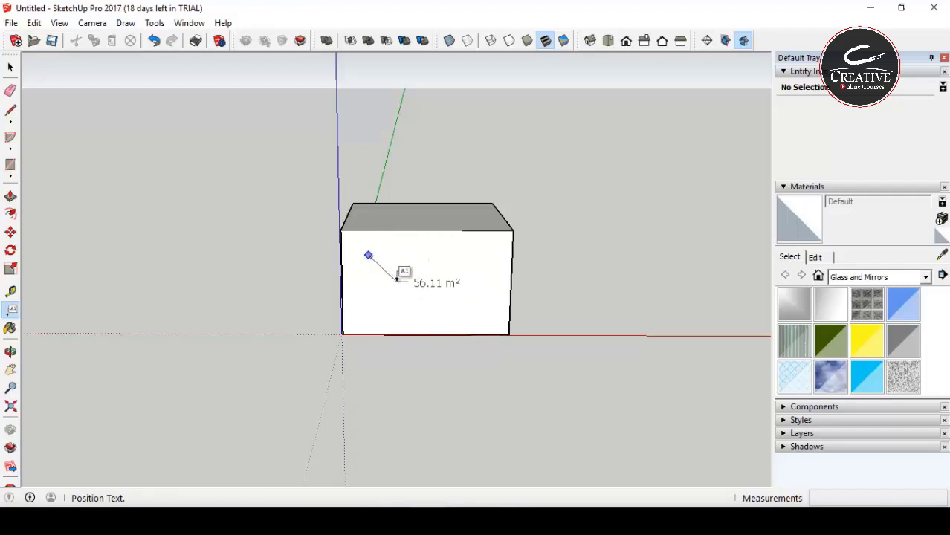
pyautogui.press('l')
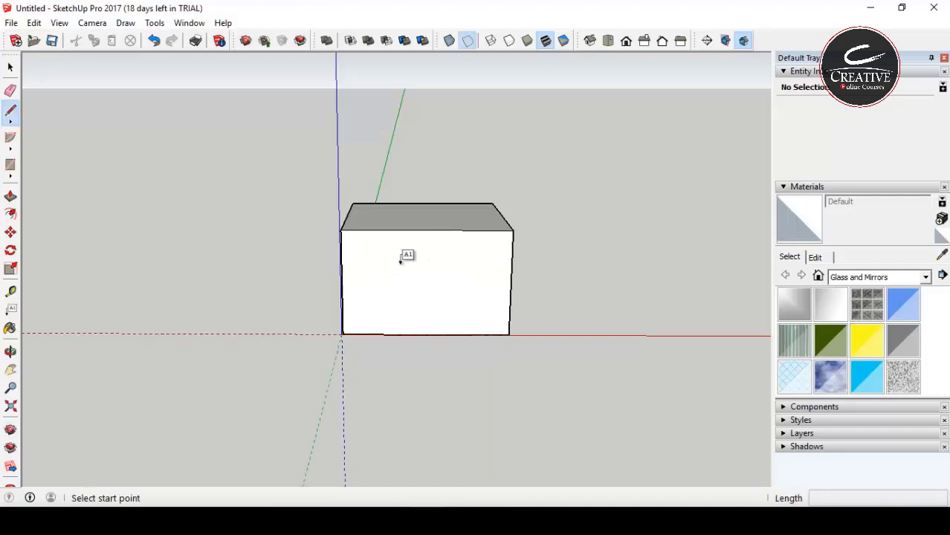
pyautogui.click(356, 252)
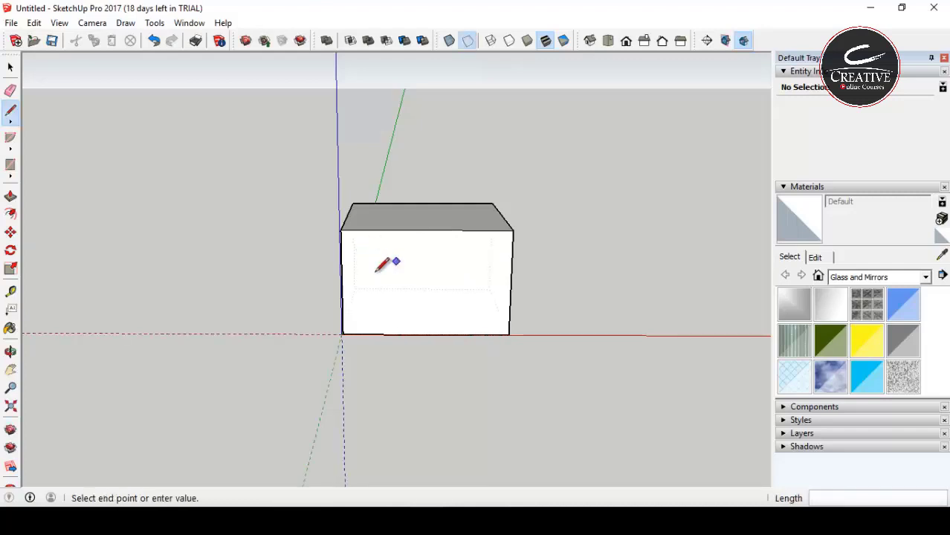
pyautogui.press('Escape')
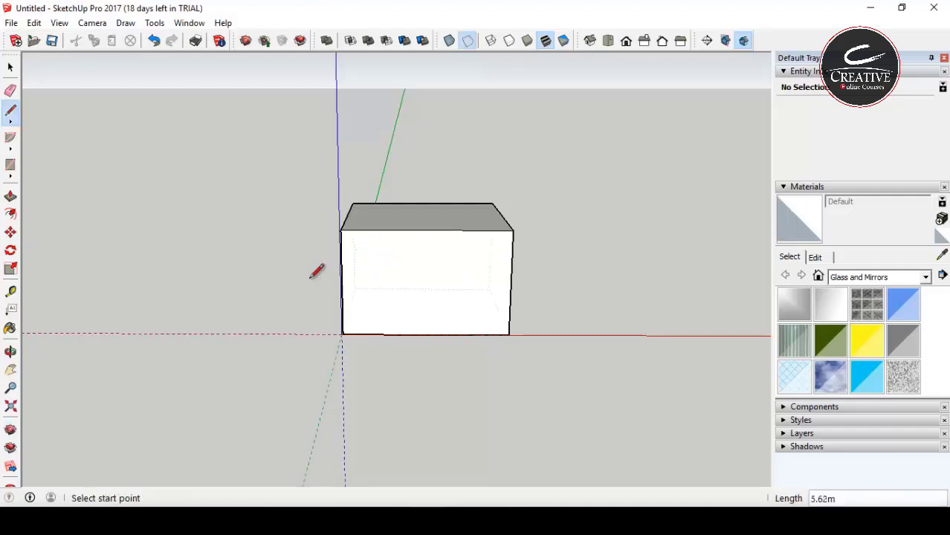
pyautogui.click(10, 309)
pyautogui.click(127, 214)
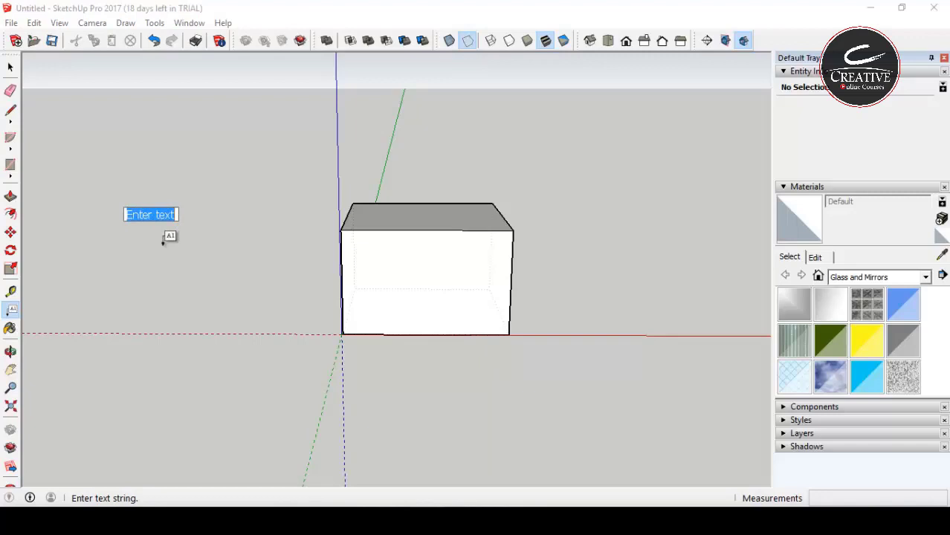
# - Add a 'Sketchup' label, then a two-line label with the person's first and last name below it
pyautogui.write('Ske')
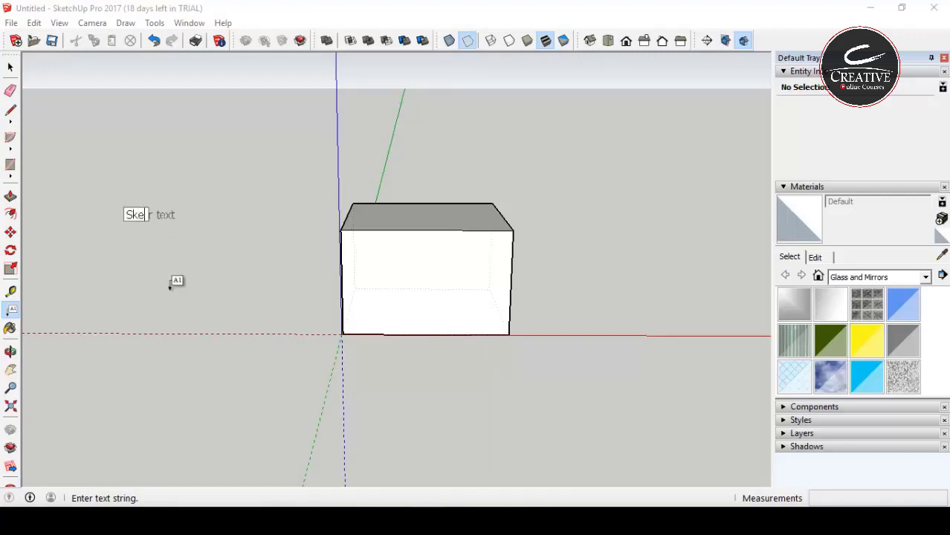
pyautogui.write('tchup')
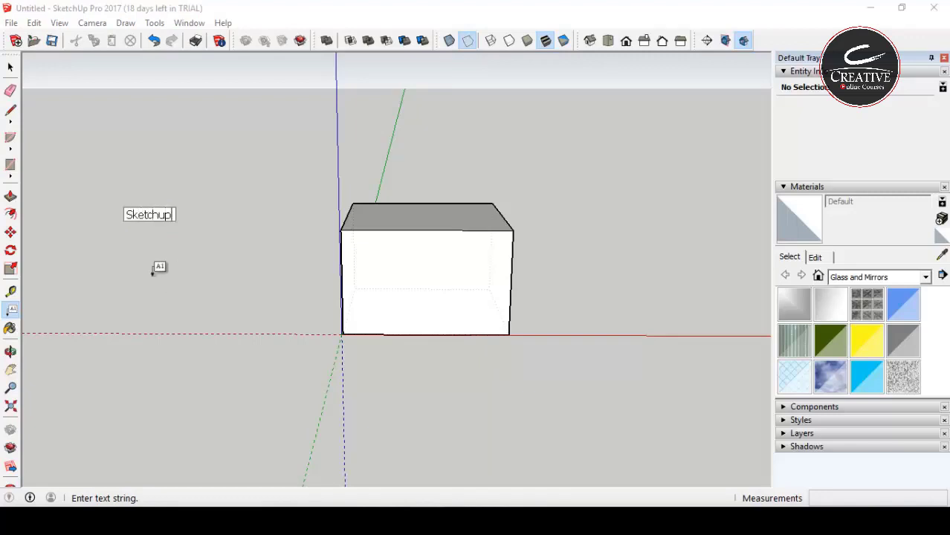
pyautogui.click(153, 272)
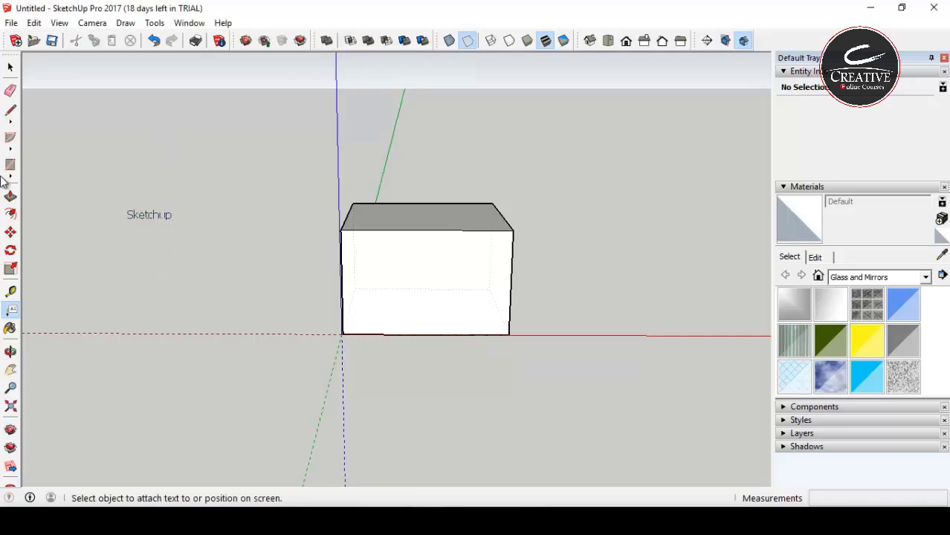
pyautogui.click(129, 240)
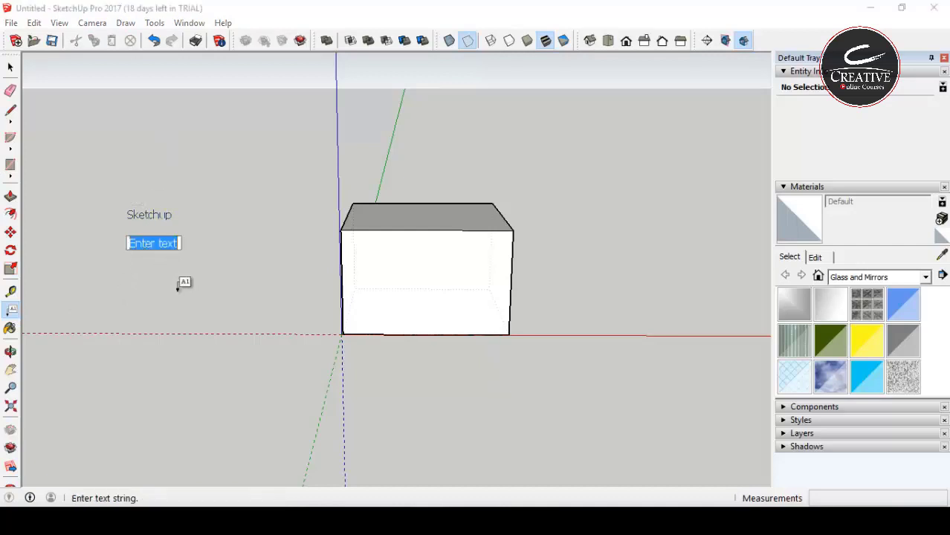
pyautogui.write('muham')
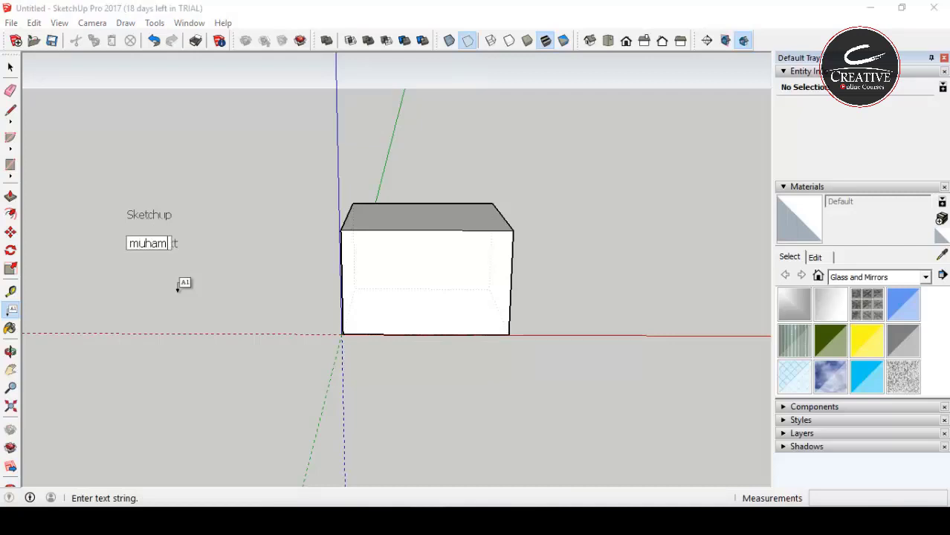
pyautogui.write('mad')
pyautogui.press('Return')
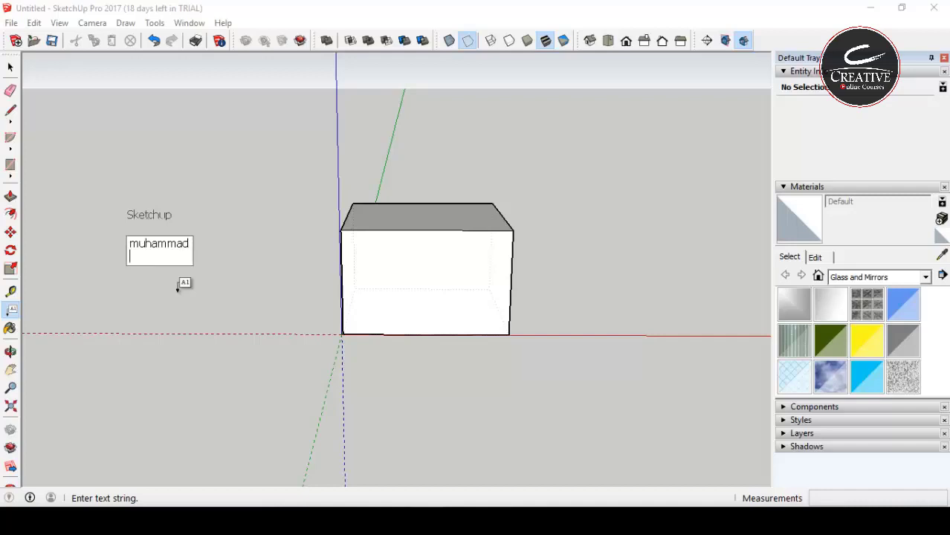
pyautogui.write('ahmed')
pyautogui.press('Return')
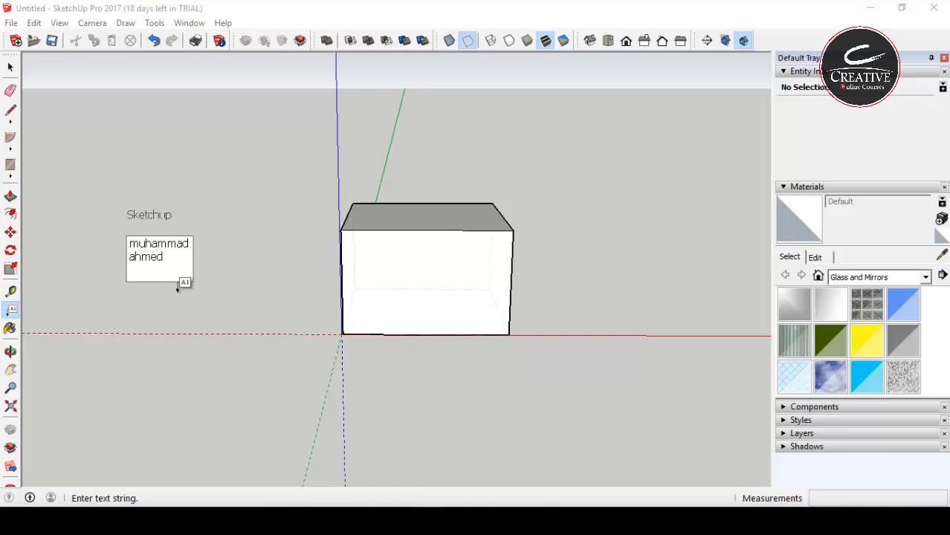
pyautogui.press('Return')
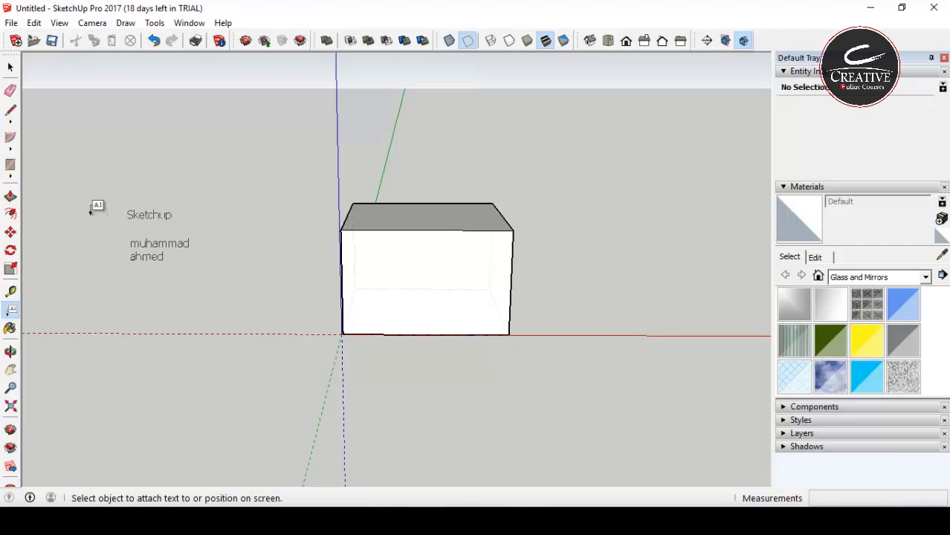
pyautogui.click(152, 250)
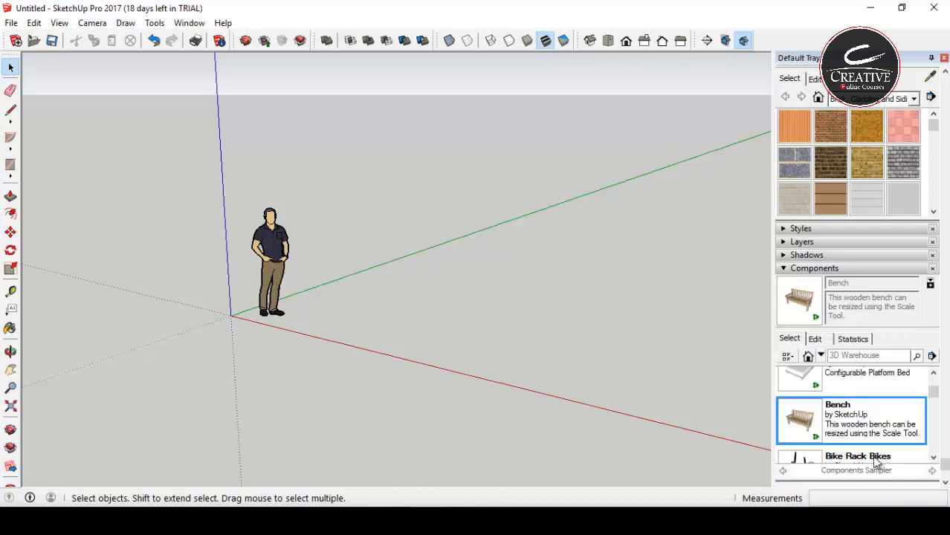
# - Draw a floor rectangle from the origin and push/pull it up 6 m into a box
pyautogui.click(11, 165)
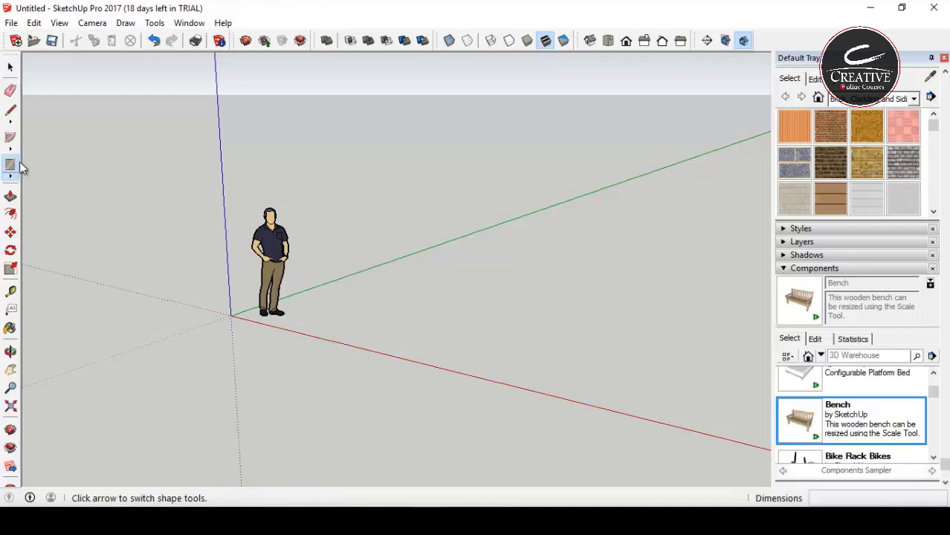
pyautogui.click(231, 316)
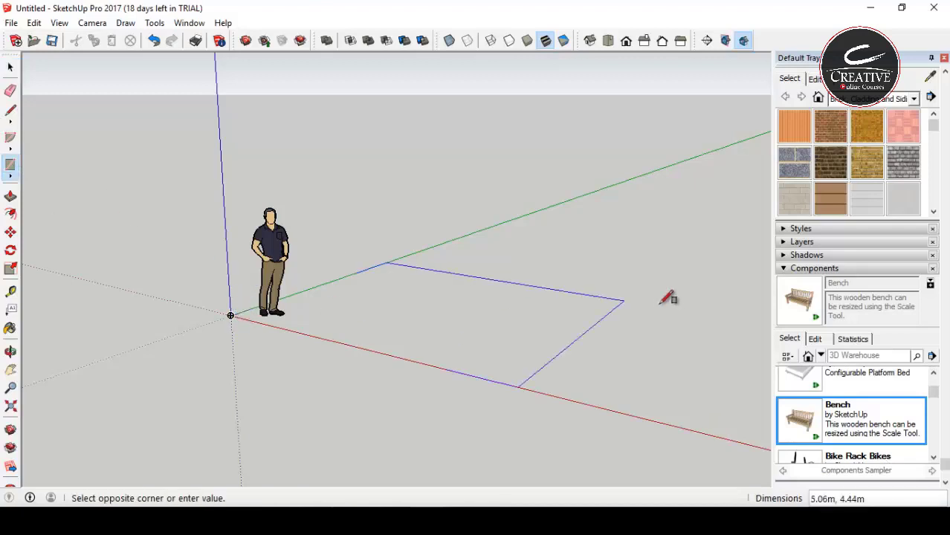
pyautogui.click(756, 249)
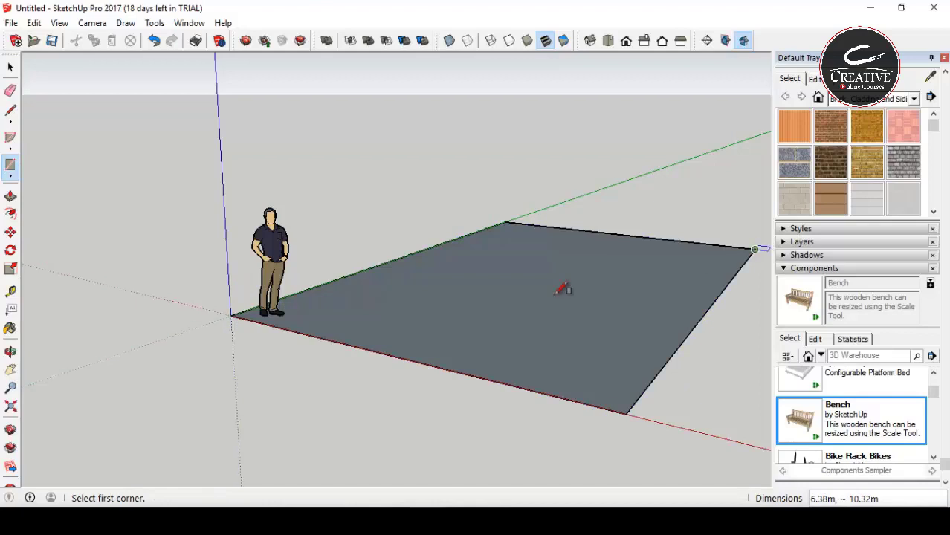
pyautogui.click(11, 197)
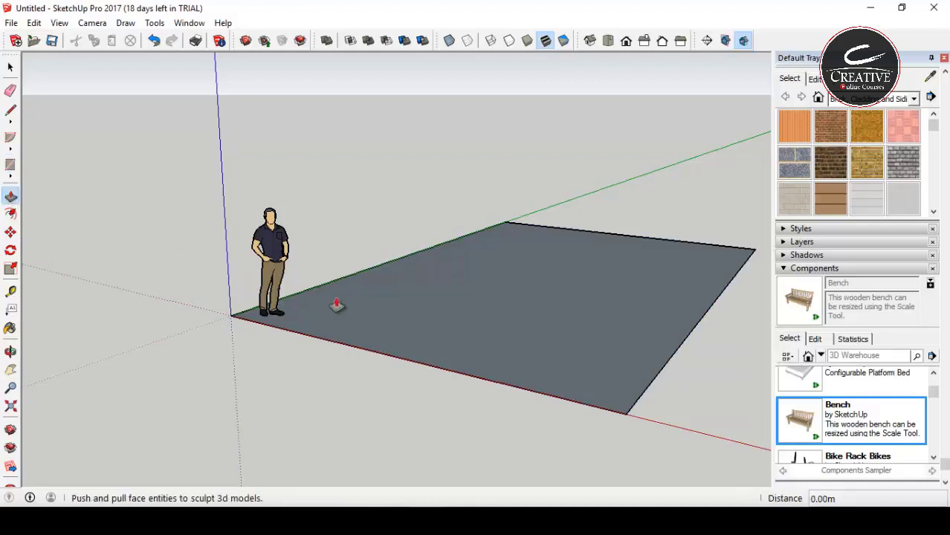
pyautogui.click(456, 336)
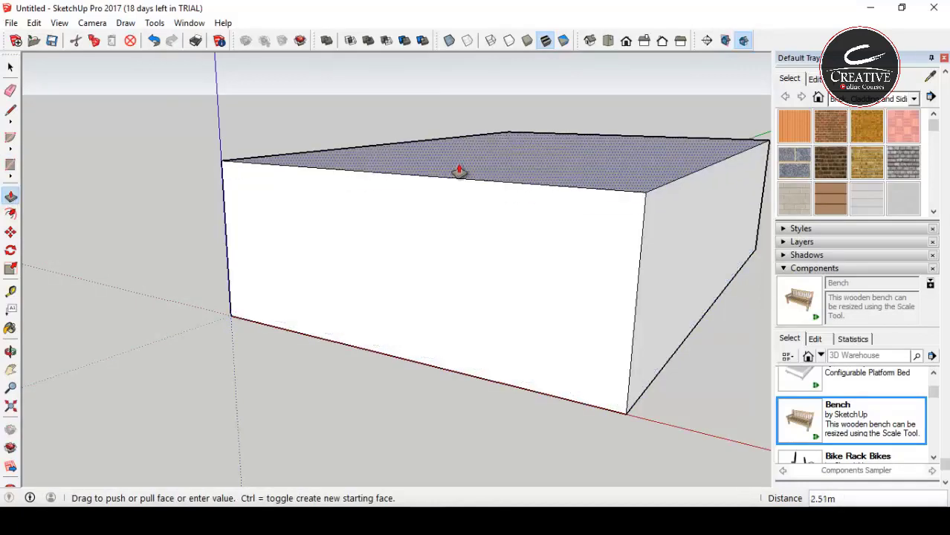
pyautogui.press('Return')
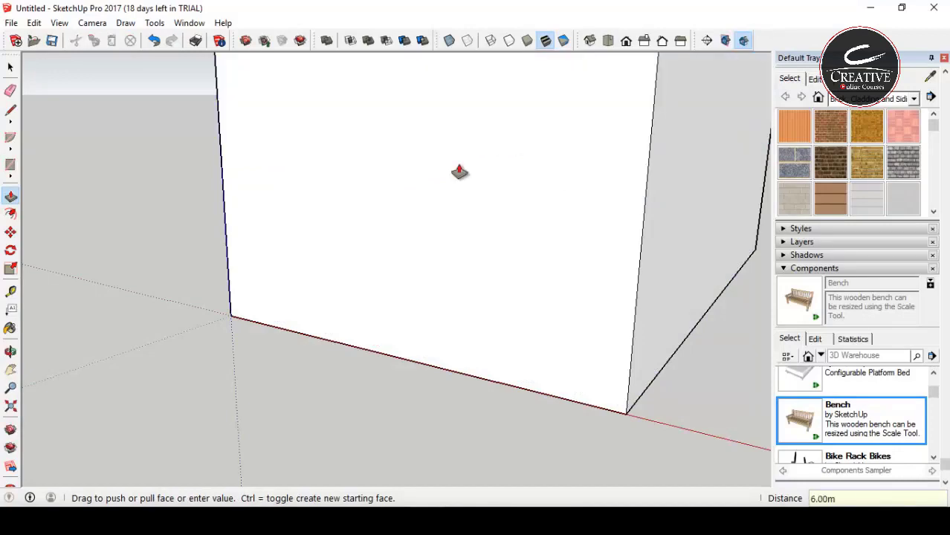
# - Push the box's top face down by 2 m, then return to a front view
pyautogui.scroll(-2, 491, 290)
pyautogui.moveTo(473, 274); pyautogui.dragTo(594, 266, button='middle')
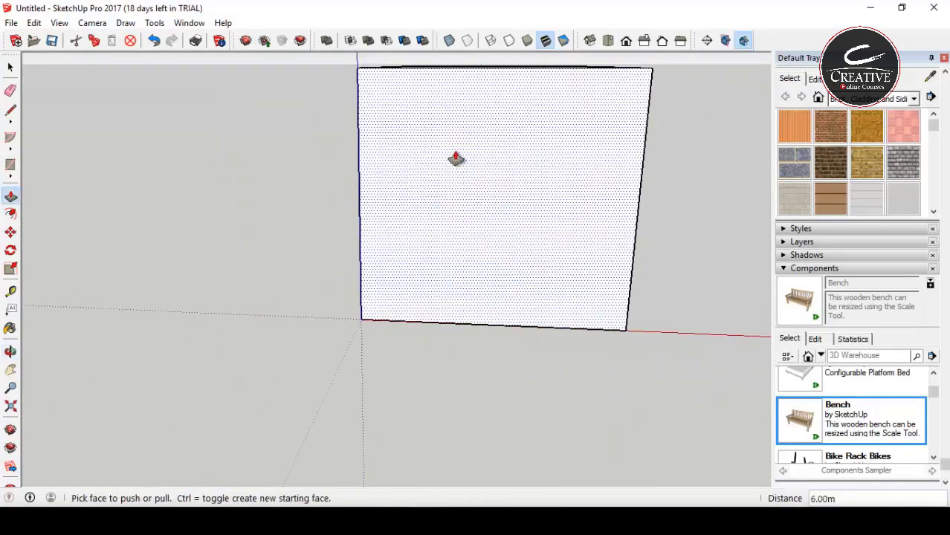
pyautogui.click(478, 105)
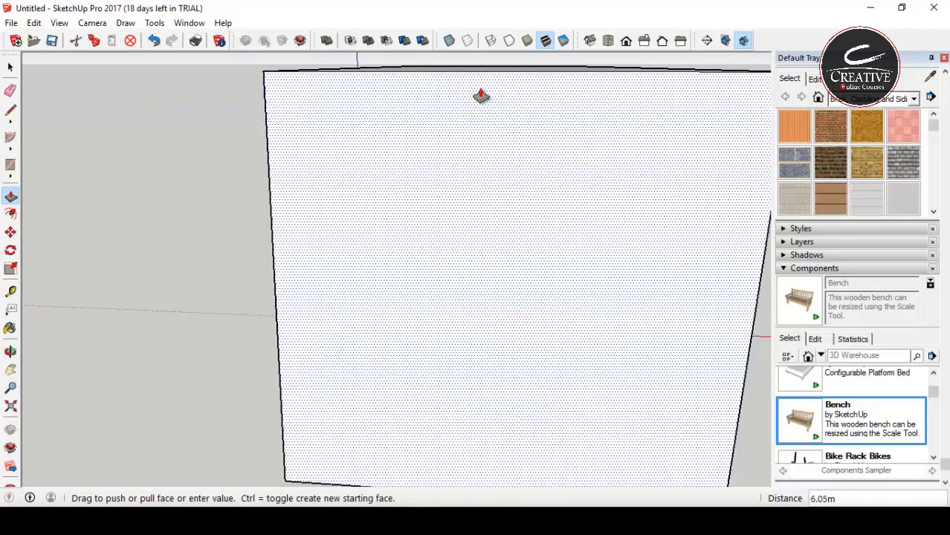
pyautogui.press('Escape')
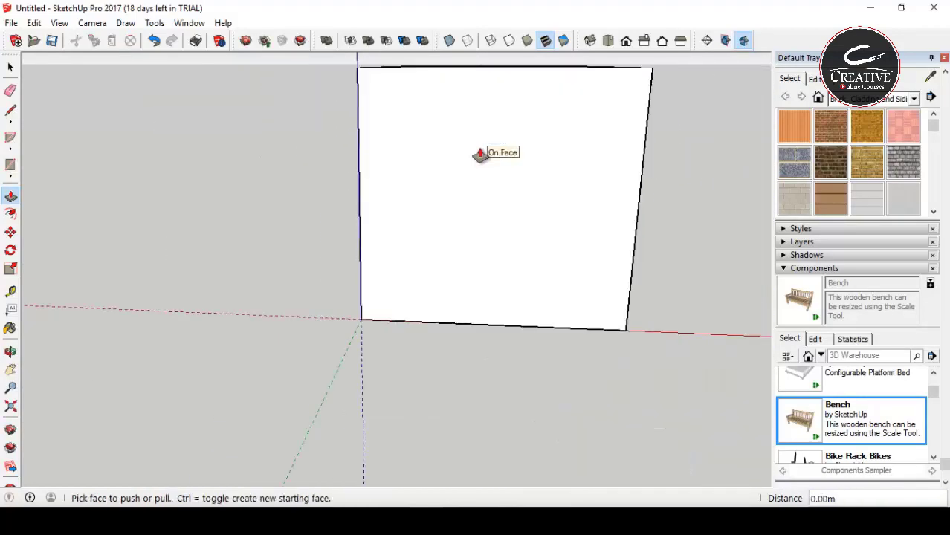
pyautogui.moveTo(670, 138); pyautogui.dragTo(325, 174, button='middle')
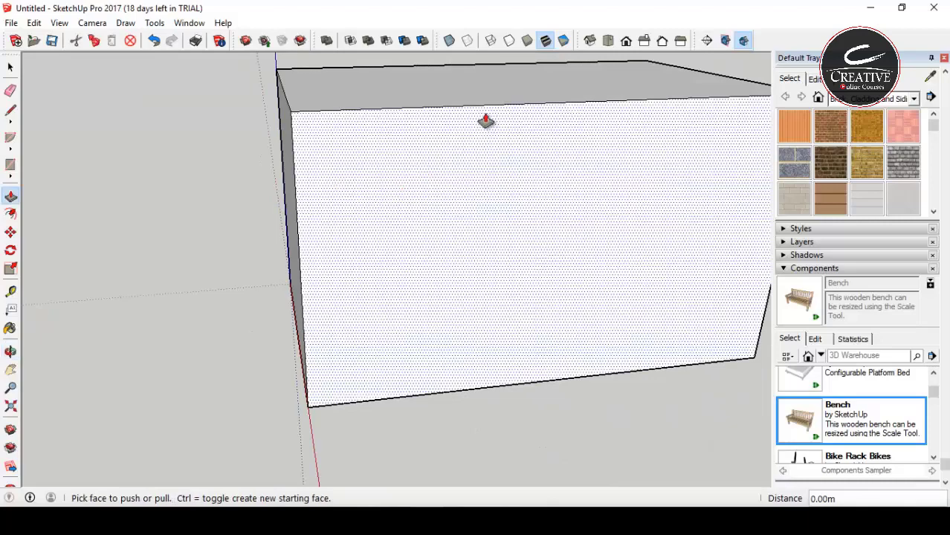
pyautogui.click(486, 121)
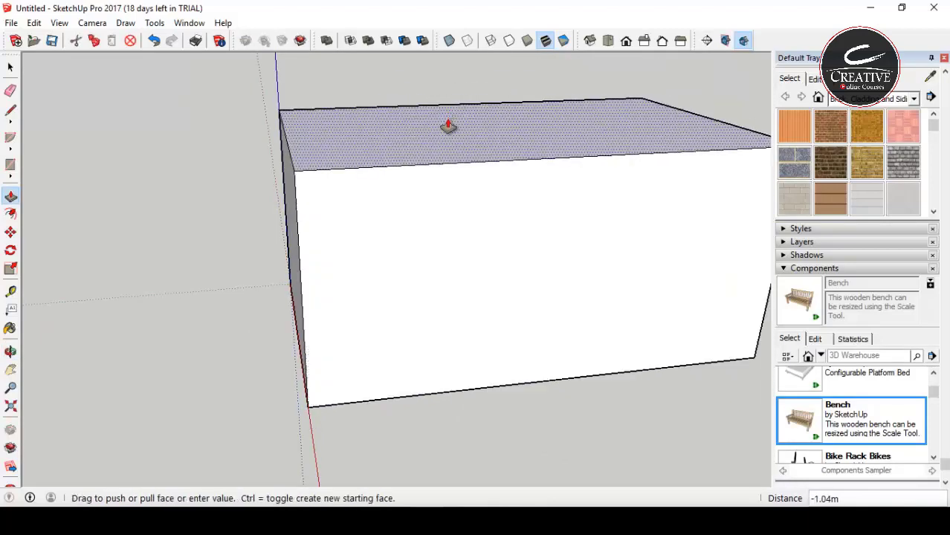
pyautogui.write('2')
pyautogui.press('Return')
pyautogui.scroll(-3, 294, 232)
pyautogui.moveTo(294, 232); pyautogui.dragTo(454, 263, button='middle')
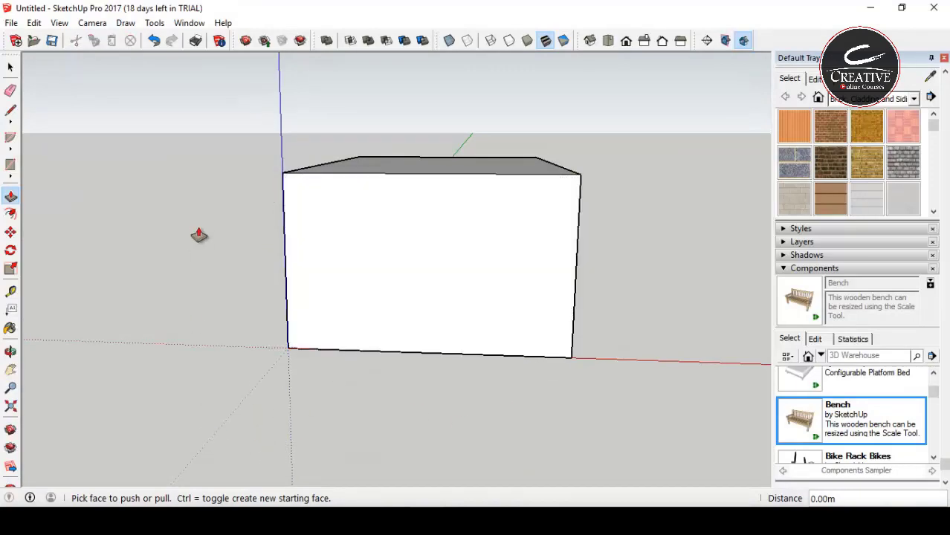
# - Activate the Section Plane tool from the Section toolbar
pyautogui.click(708, 43)
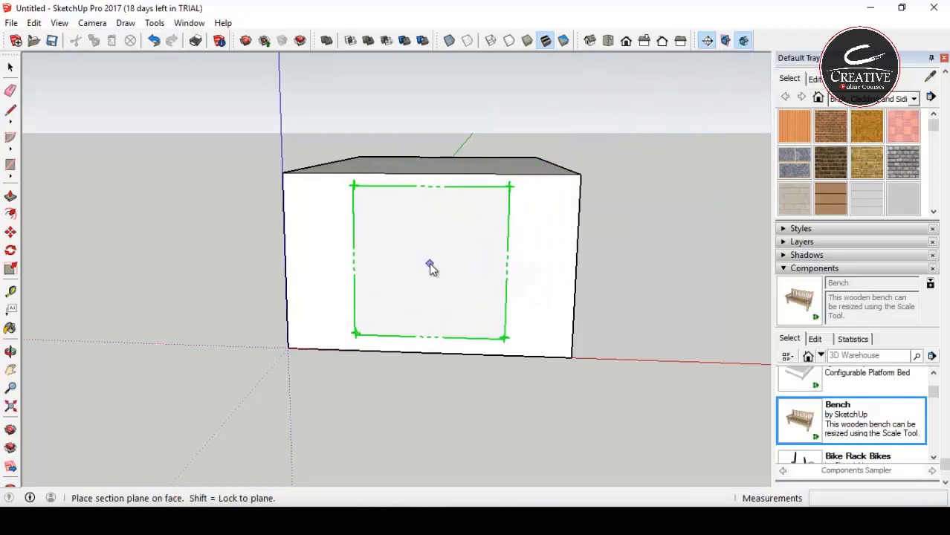
# - Place a section plane on the box's front face and hide the section plane outline
pyautogui.click(430, 265)
pyautogui.press('p')
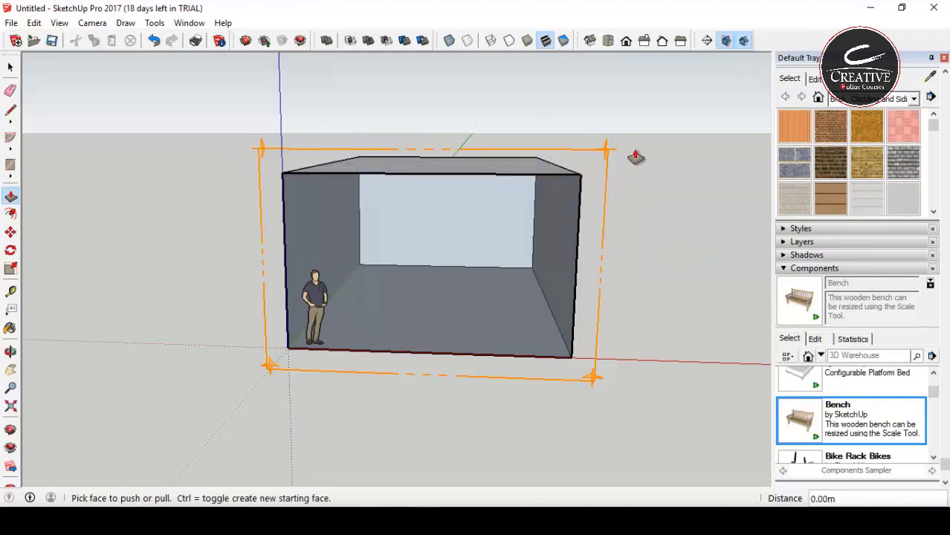
pyautogui.click(727, 44)
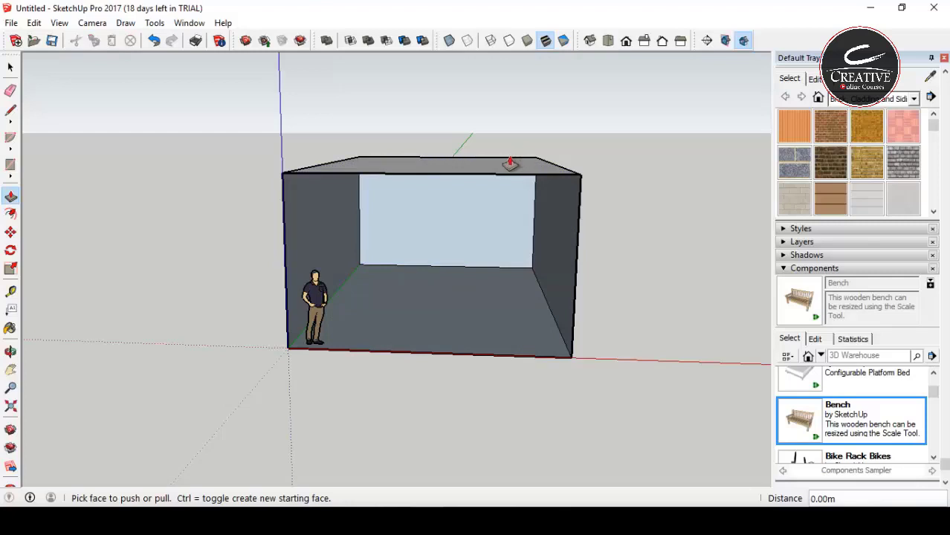
pyautogui.click(744, 43)
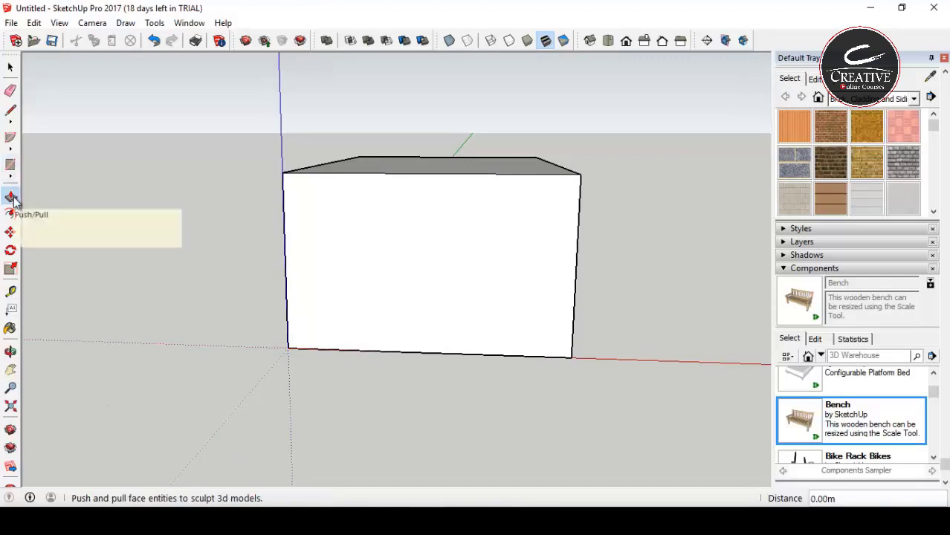
pyautogui.click(706, 42)
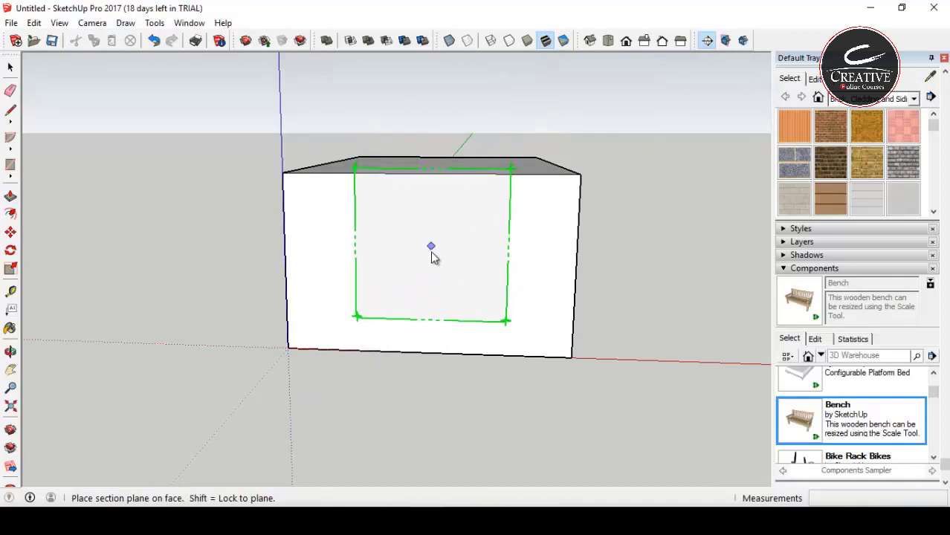
pyautogui.click(431, 258)
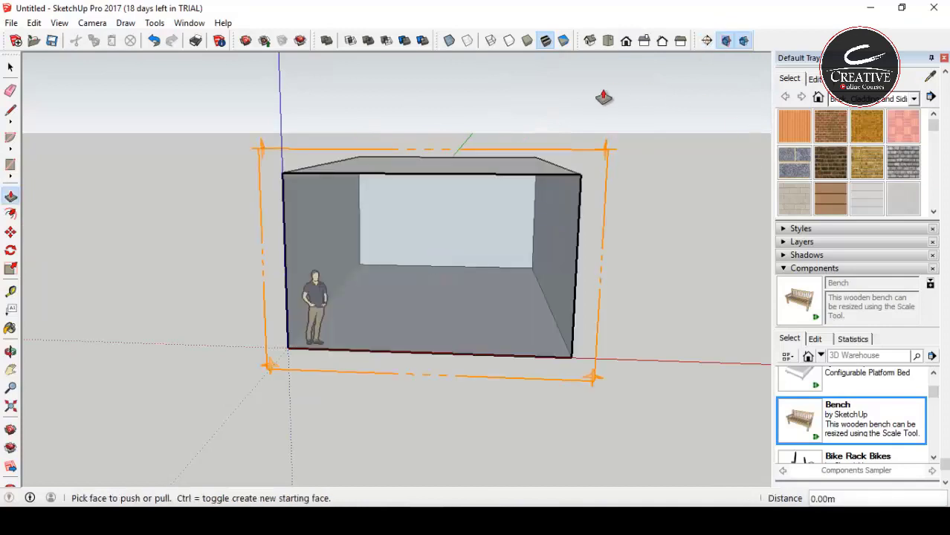
pyautogui.click(726, 40)
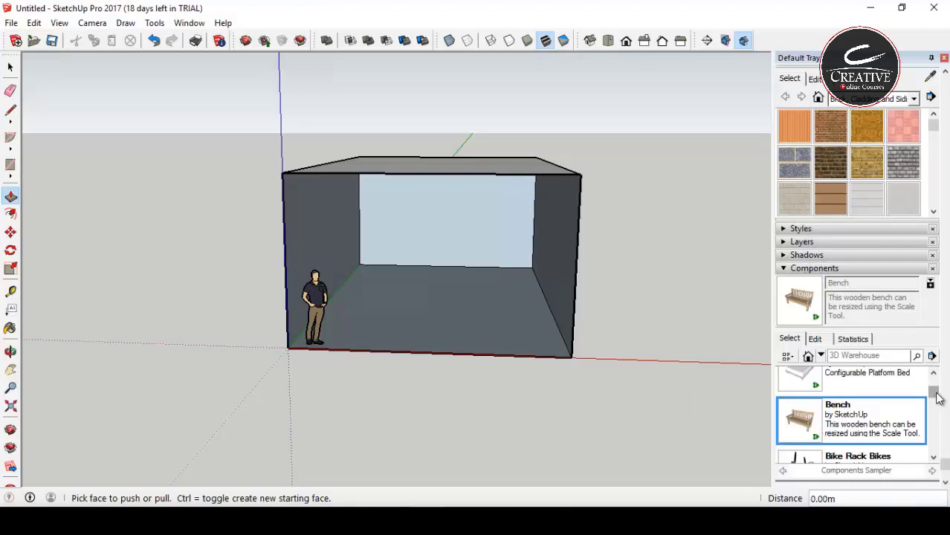
# - Scroll the Components list and click into the 3D Warehouse search box
pyautogui.moveTo(938, 397); pyautogui.dragTo(929, 353)
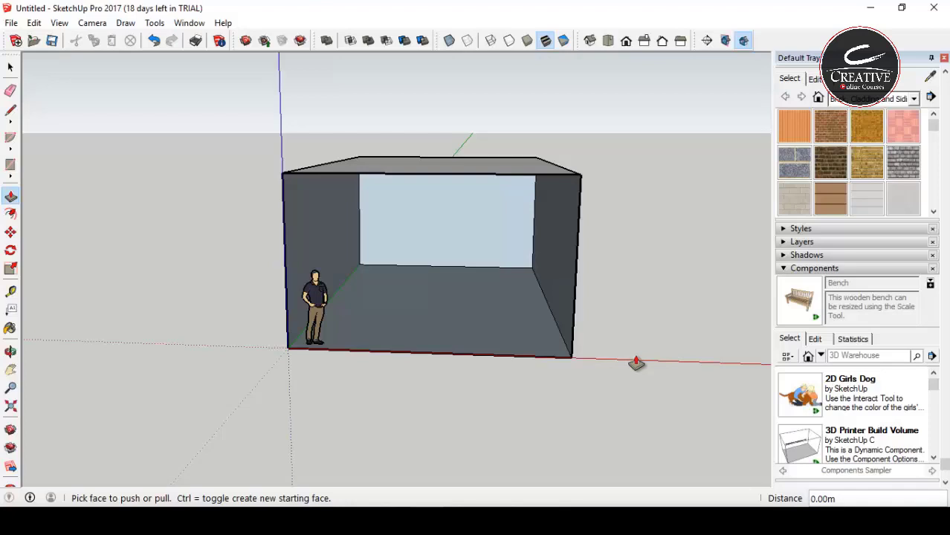
pyautogui.click(842, 356)
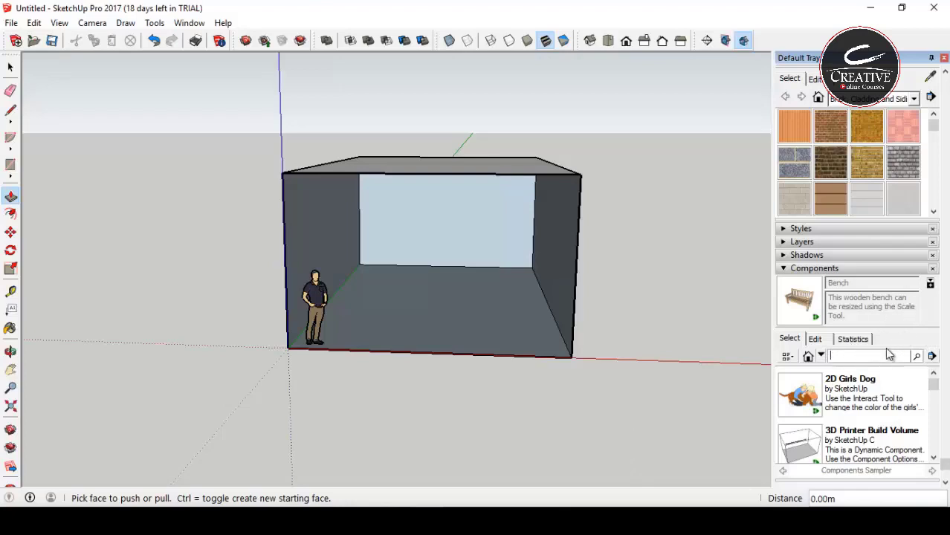
pyautogui.moveTo(934, 382)
pyautogui.mouseDown()
pyautogui.moveTo(935, 405)
pyautogui.moveTo(933, 380)
pyautogui.moveTo(925, 396)
pyautogui.moveTo(920, 370)
pyautogui.mouseUp()
# - Switch to the Select tool and scroll the Default Tray up to reveal the Materials panel
pyautogui.click(190, 23)
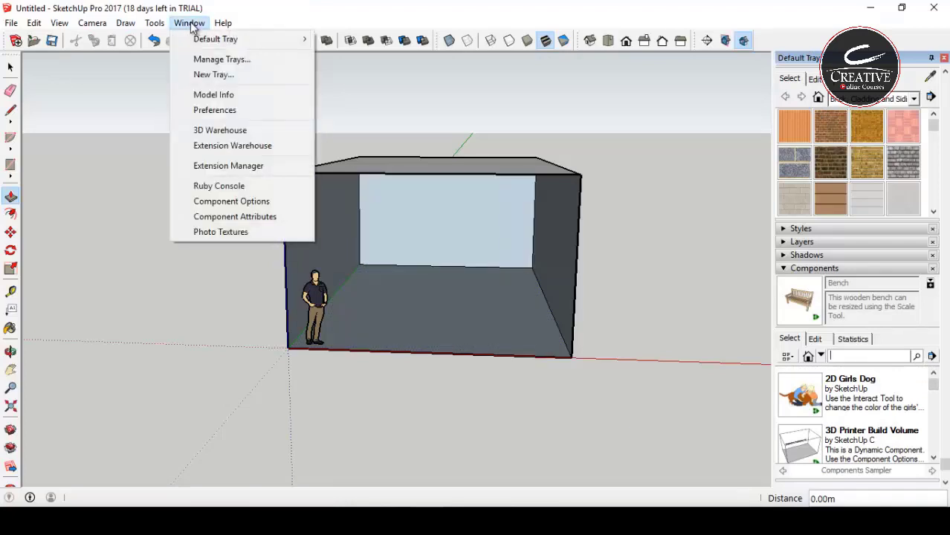
pyautogui.moveTo(221, 40)
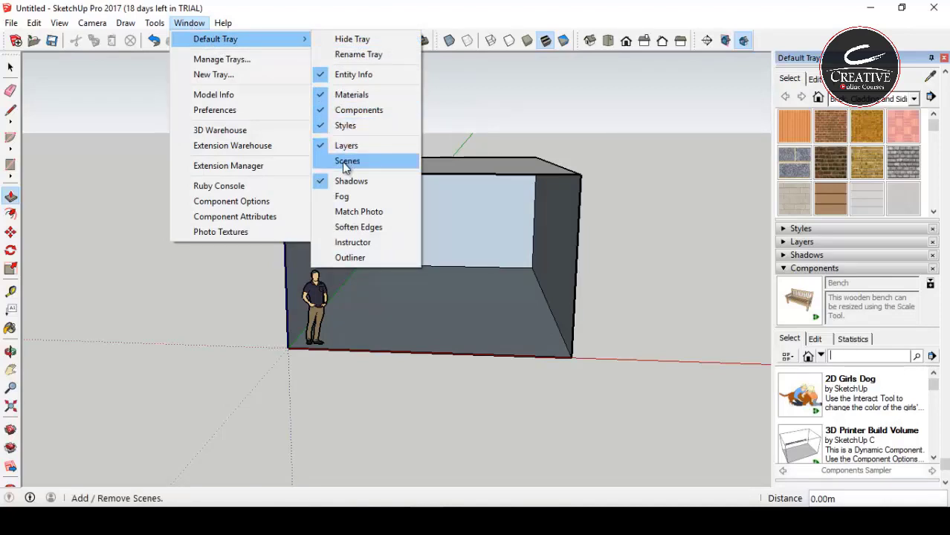
pyautogui.click(638, 218)
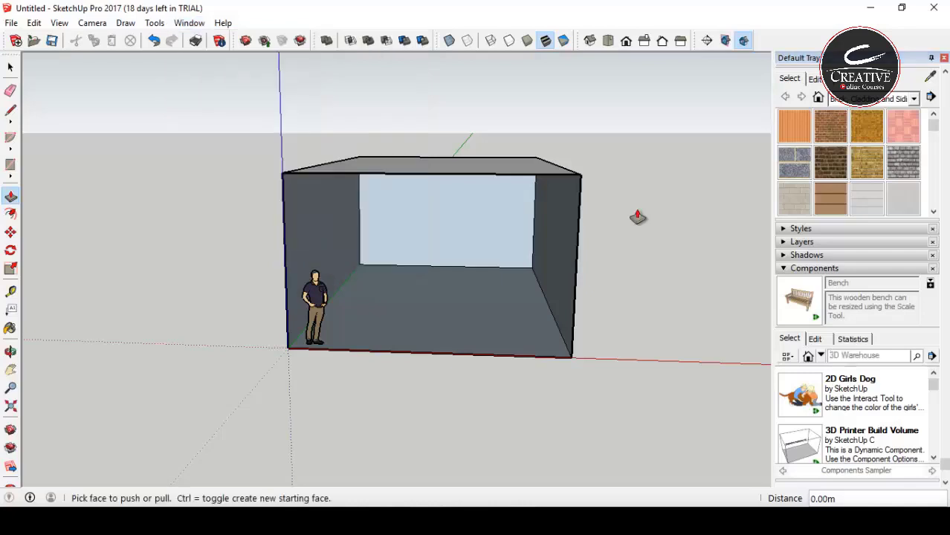
pyautogui.click(11, 67)
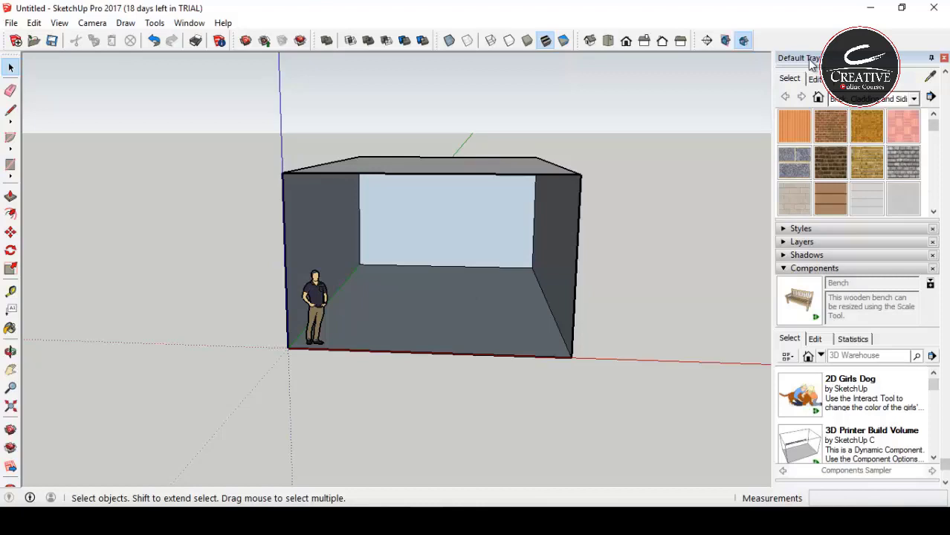
pyautogui.scroll(5, 803, 108)
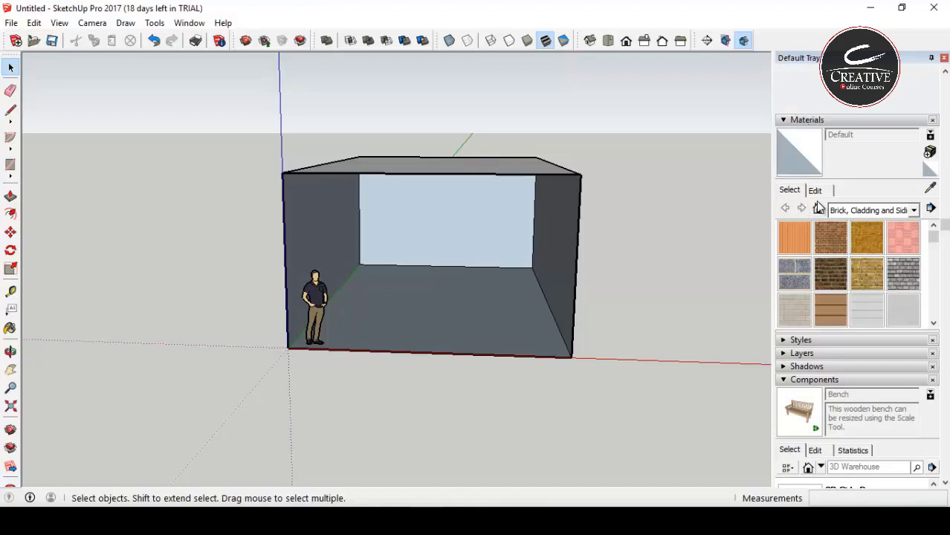
# - Choose the Carpet, Fabrics, Leathers, Textiles collection and paint the floor Carpet Diamond Olive
pyautogui.click(914, 212)
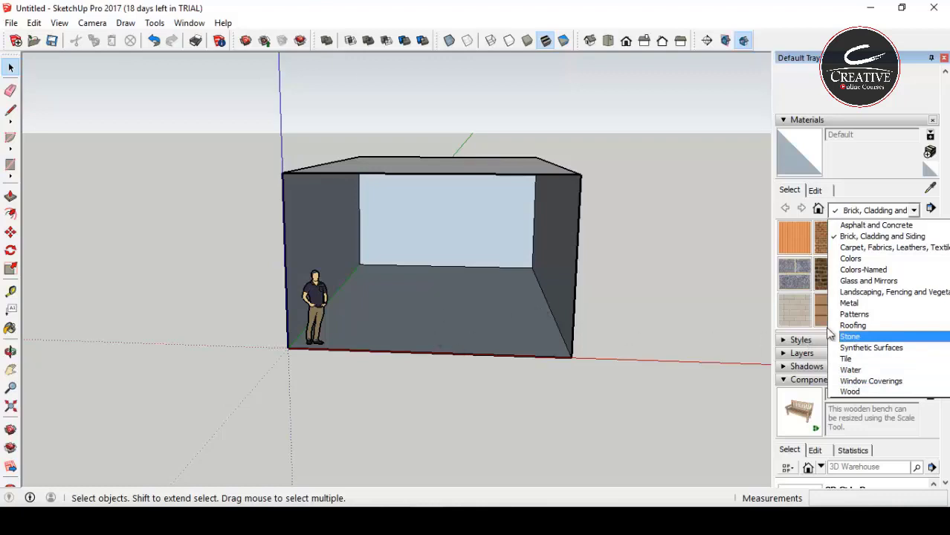
pyautogui.click(868, 249)
pyautogui.moveTo(934, 237)
pyautogui.mouseDown()
pyautogui.moveTo(937, 280)
pyautogui.moveTo(934, 237)
pyautogui.mouseUp()
pyautogui.click(866, 238)
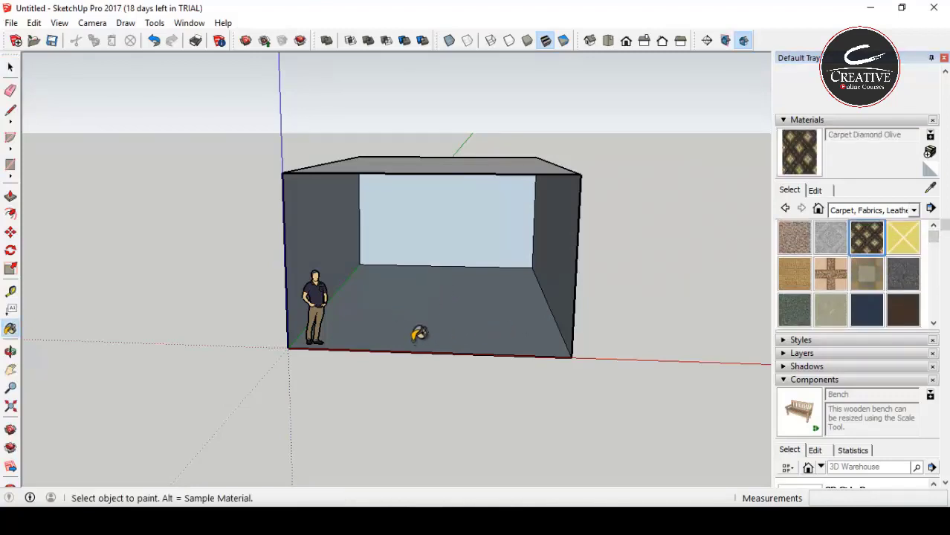
pyautogui.click(420, 313)
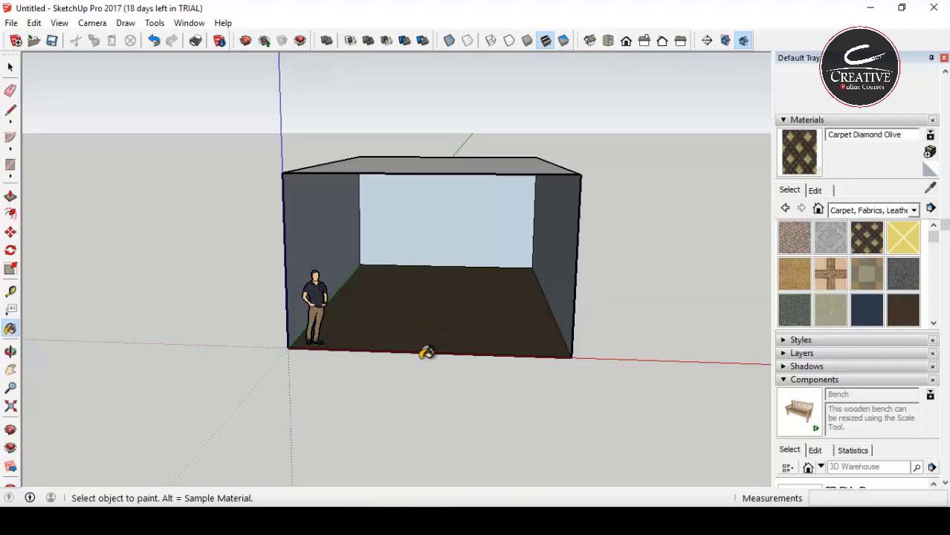
# - Repaint the floor with Leaf Squares, then settle on Carpet Pattern Squares Multi
pyautogui.scroll(3, 421, 311)
pyautogui.moveTo(425, 334); pyautogui.dragTo(430, 449, button='middle')
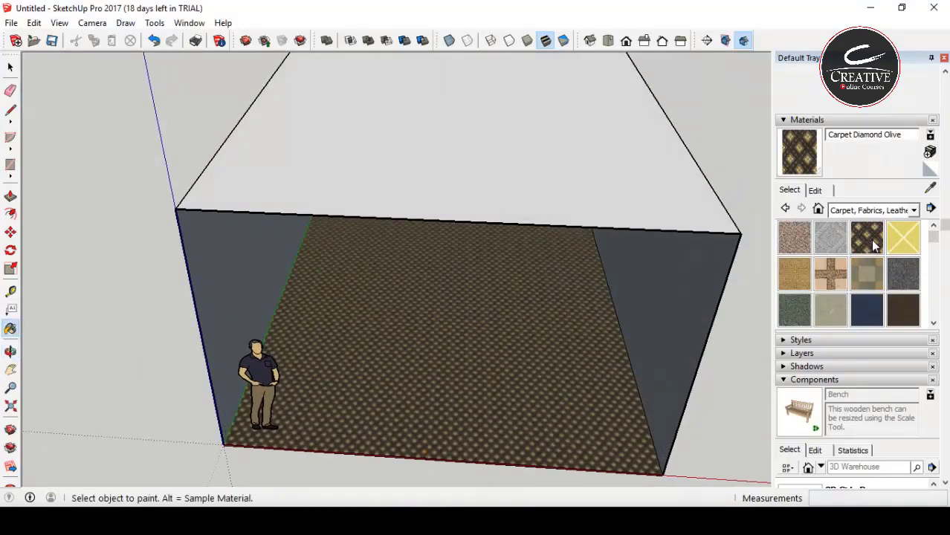
pyautogui.click(830, 273)
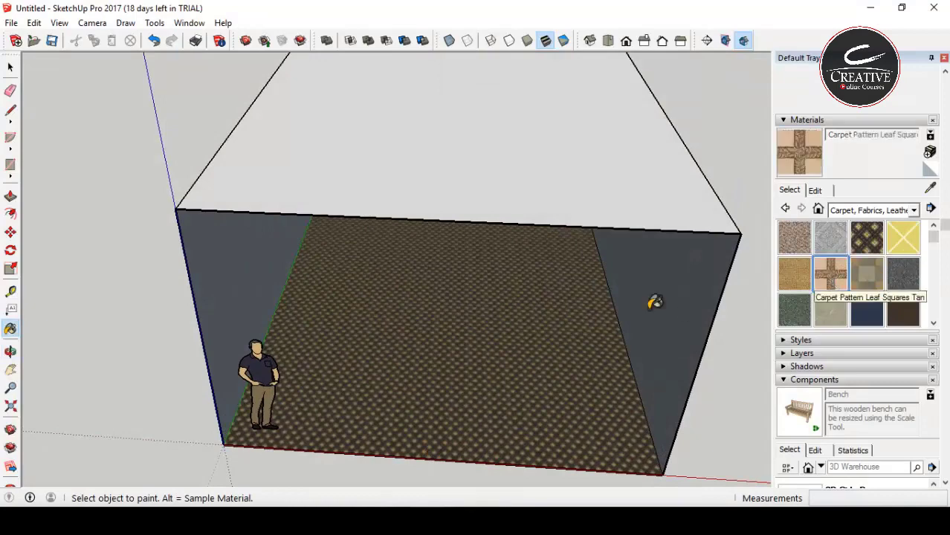
pyautogui.click(483, 311)
pyautogui.click(879, 276)
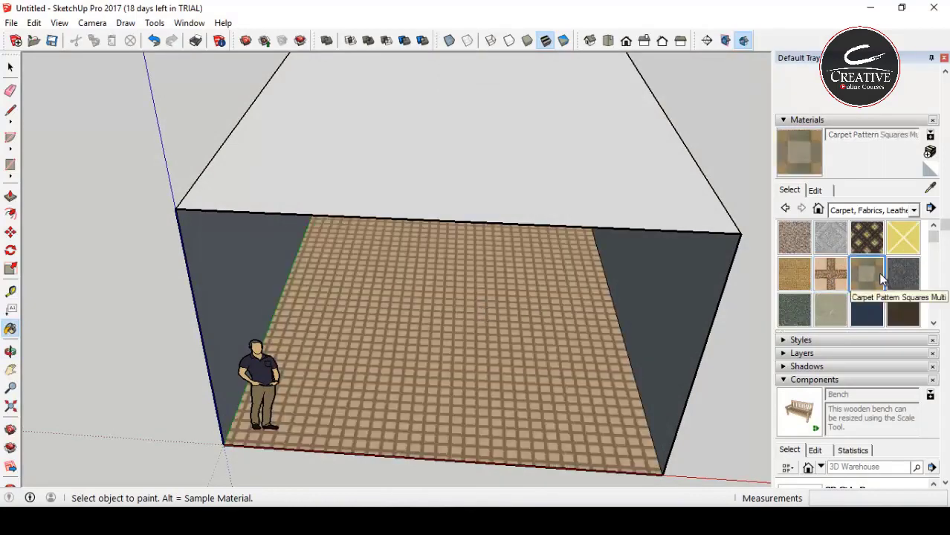
pyautogui.click(480, 330)
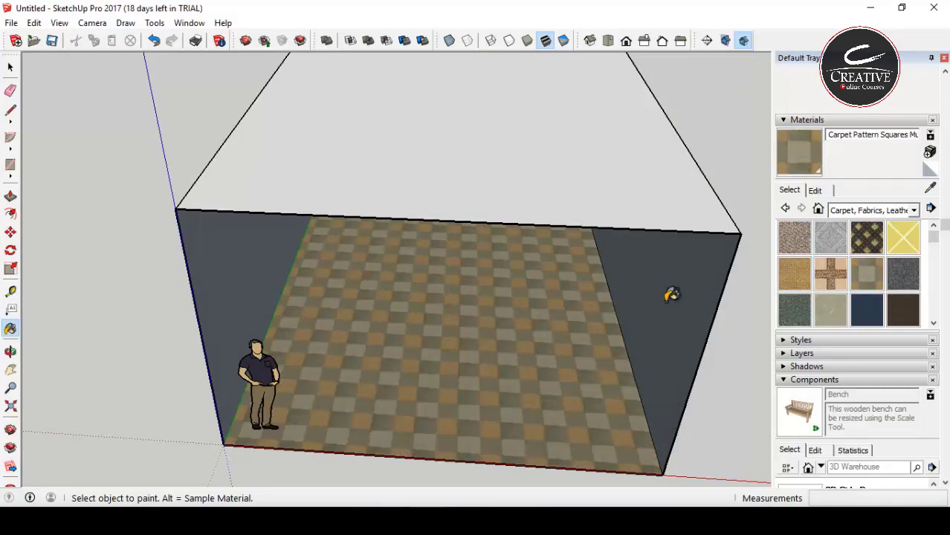
pyautogui.moveTo(423, 301); pyautogui.dragTo(421, 248, button='middle')
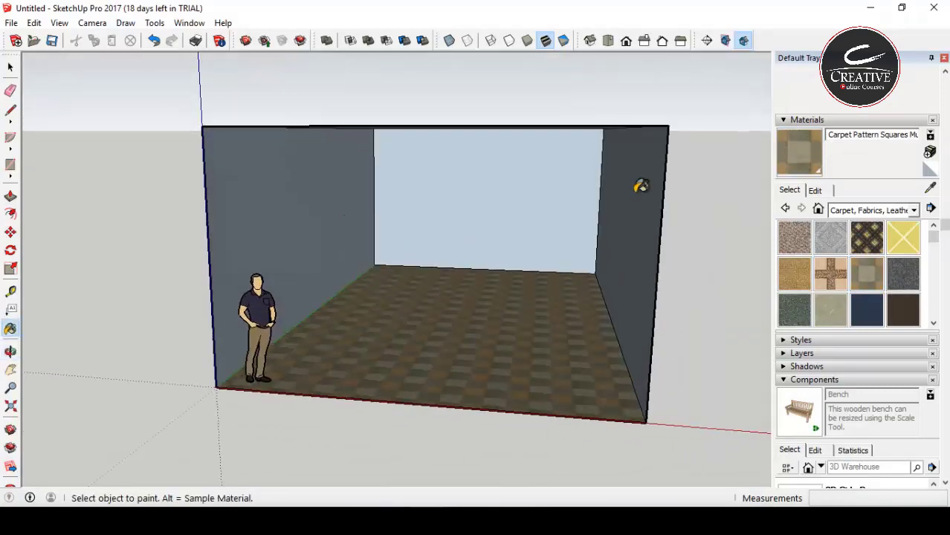
pyautogui.click(914, 210)
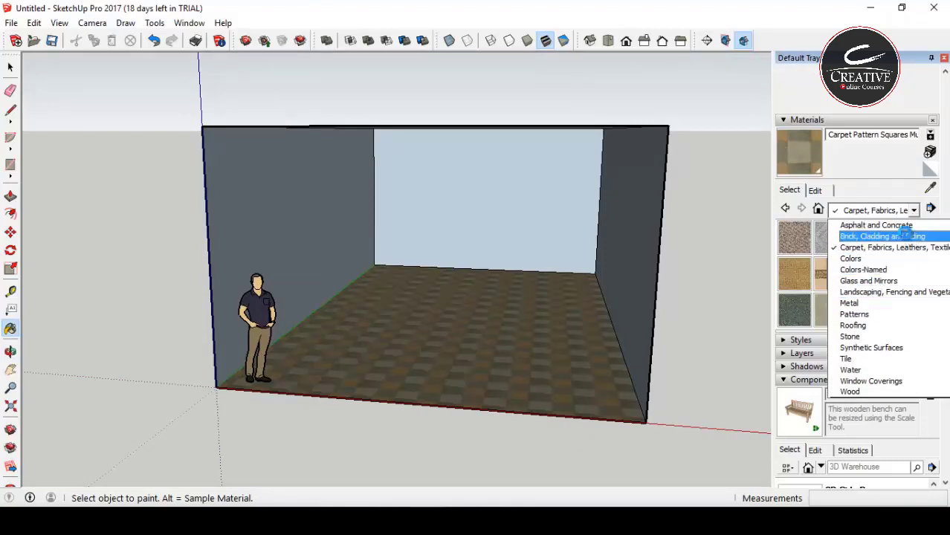
# - Paint the left and right side walls with Brick Antique 01 from the Brick, Cladding and Siding materials
pyautogui.click(905, 236)
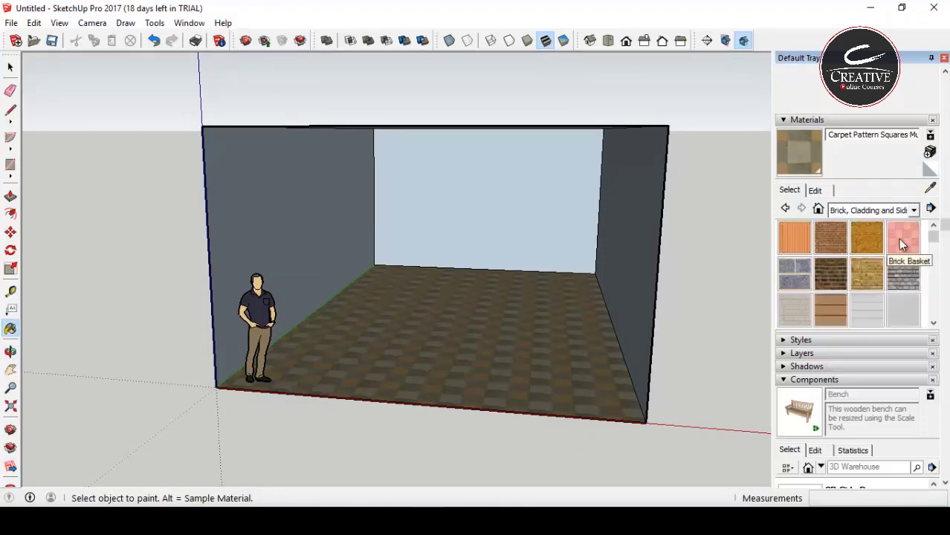
pyautogui.click(823, 235)
pyautogui.click(285, 216)
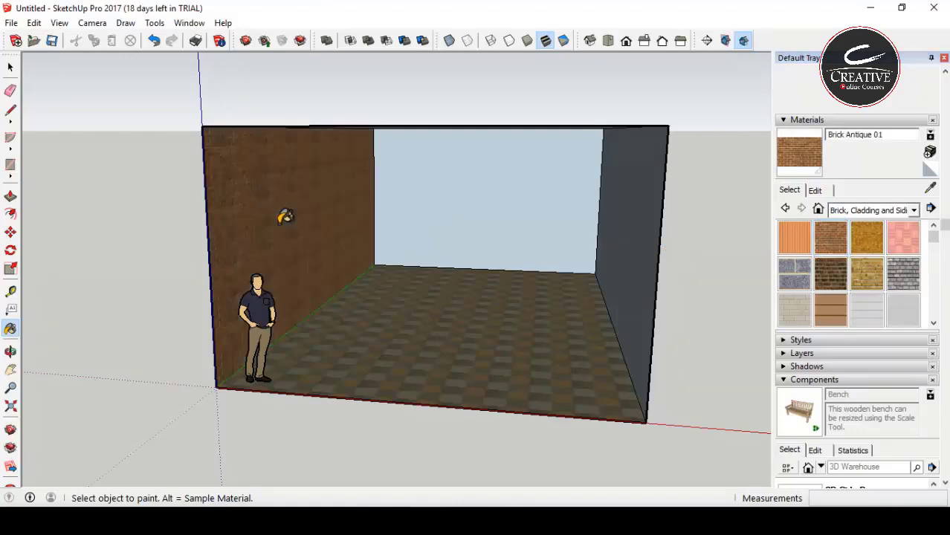
pyautogui.click(641, 242)
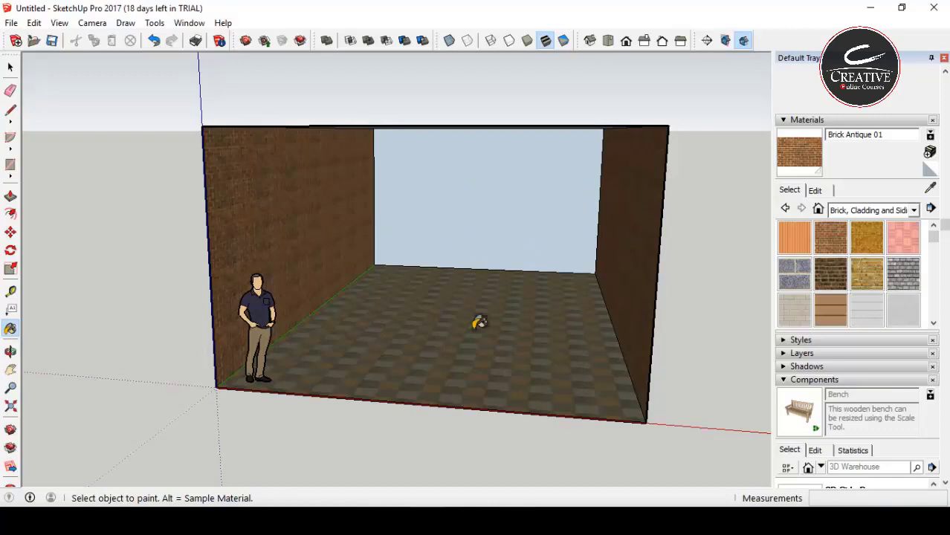
# - Paint the back wall with the Cinder Block material
pyautogui.click(793, 318)
pyautogui.click(472, 196)
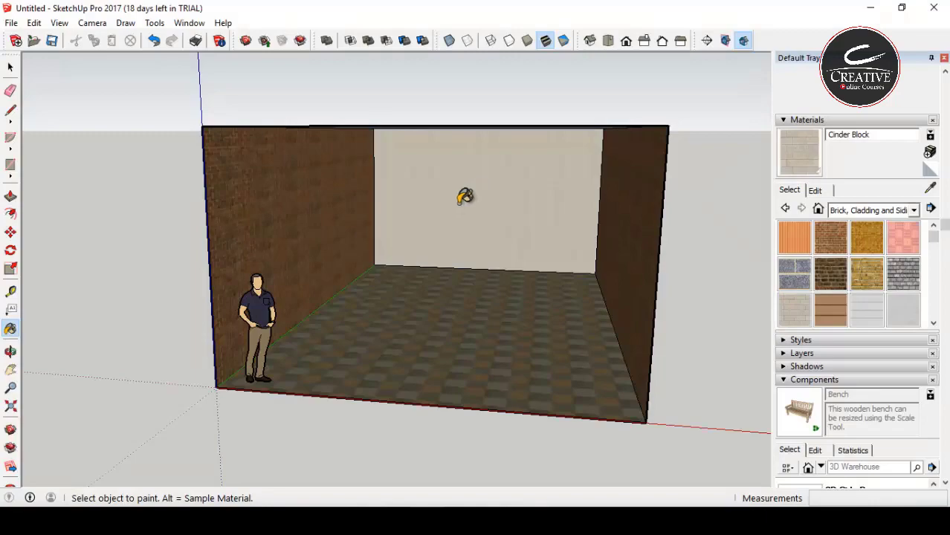
pyautogui.scroll(10, 509, 193)
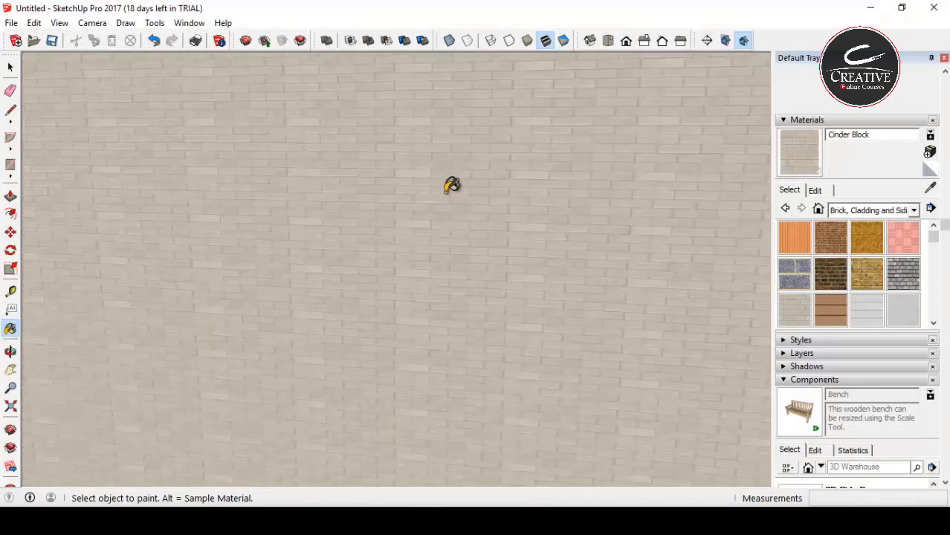
pyautogui.scroll(-10, 452, 186)
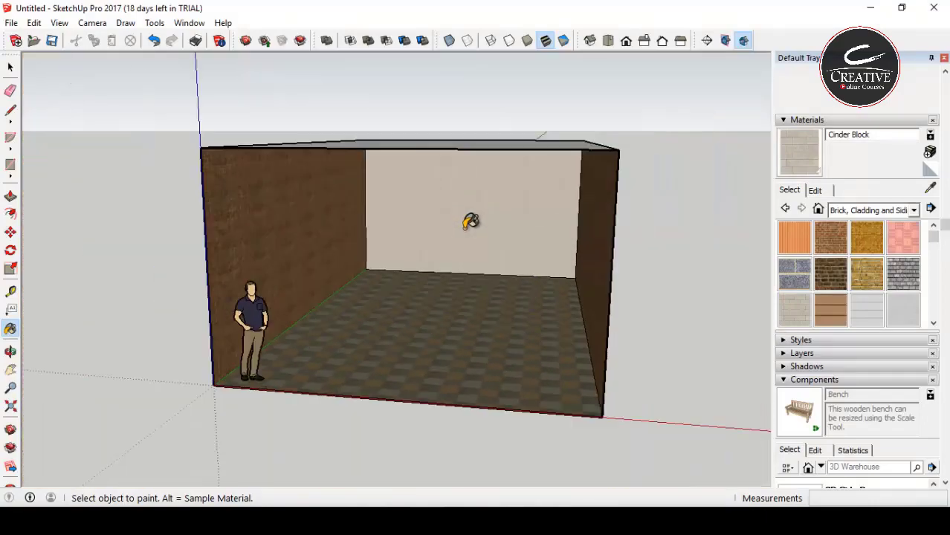
pyautogui.moveTo(471, 222); pyautogui.dragTo(519, 246, button='middle')
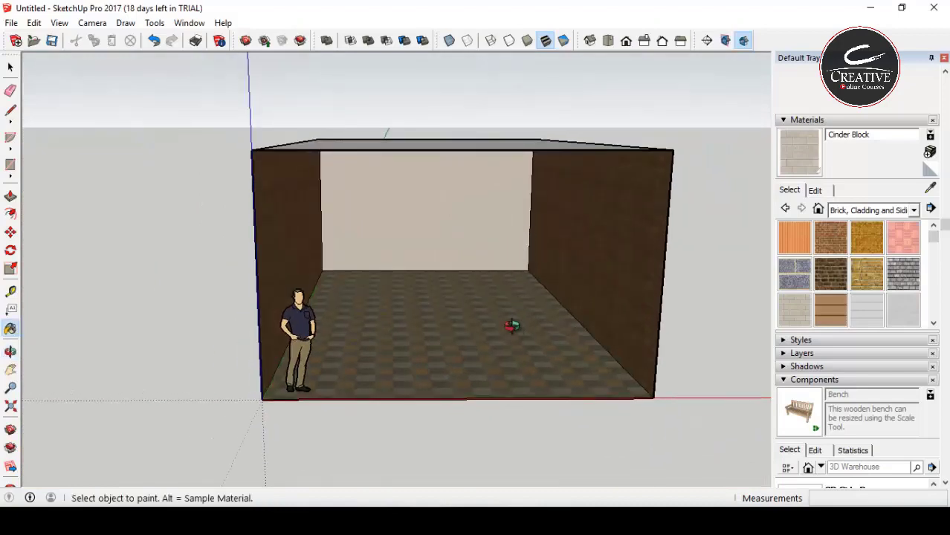
pyautogui.moveTo(507, 326); pyautogui.dragTo(485, 299, button='middle')
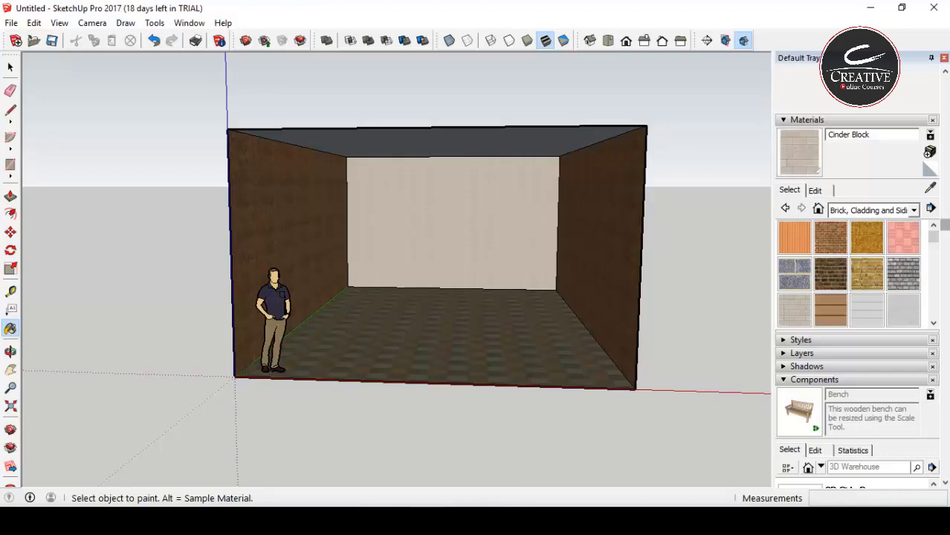
# - Place the Couch (Configurable Modern Sofa) component on the floor against the back wall
pyautogui.scroll(-4, 936, 408)
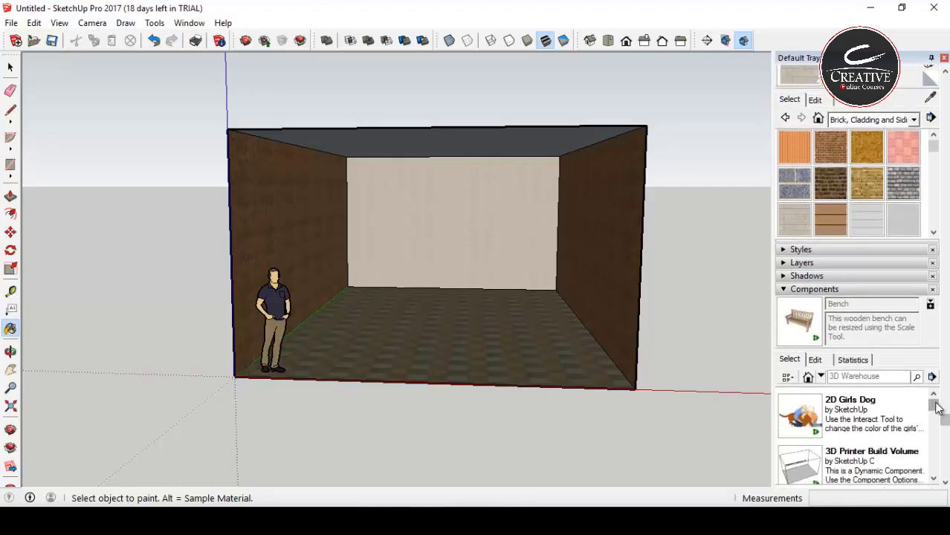
pyautogui.moveTo(936, 407)
pyautogui.mouseDown()
pyautogui.moveTo(942, 455)
pyautogui.moveTo(938, 406)
pyautogui.moveTo(938, 432)
pyautogui.moveTo(935, 420)
pyautogui.mouseUp()
pyautogui.click(834, 444)
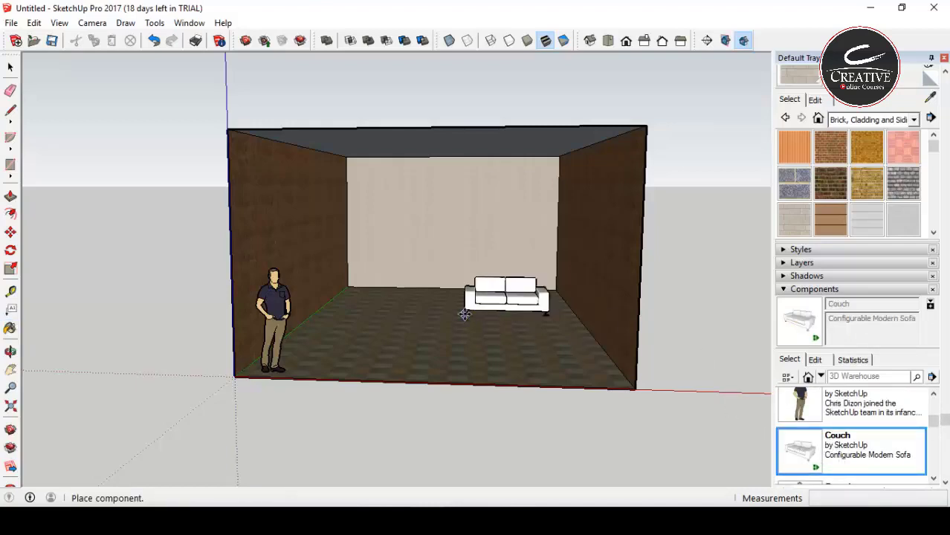
pyautogui.click(399, 339)
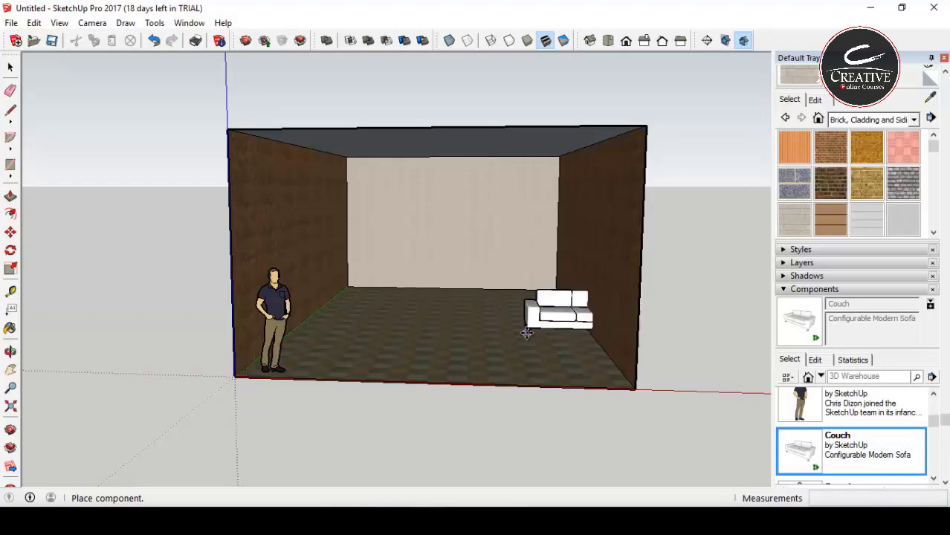
pyautogui.moveTo(524, 329); pyautogui.dragTo(369, 345, button='middle')
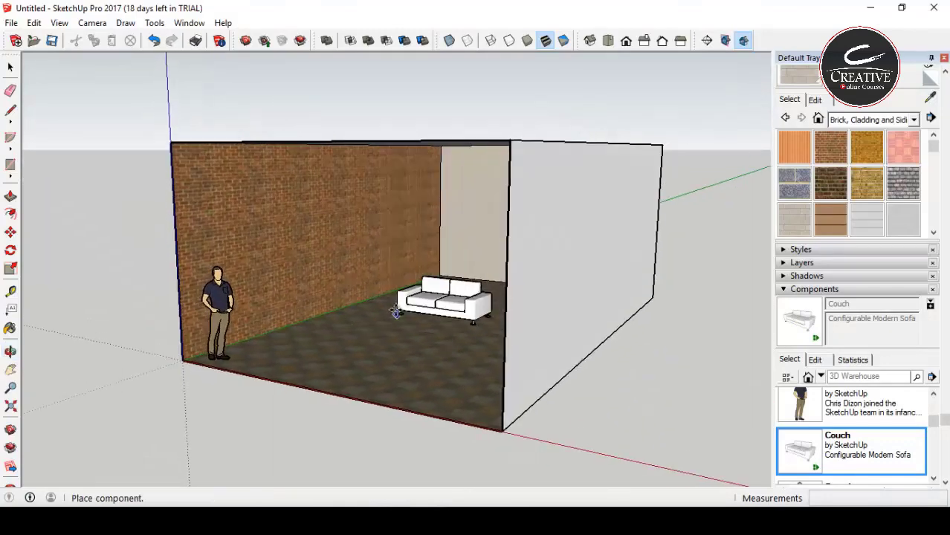
pyautogui.scroll(5, 402, 313)
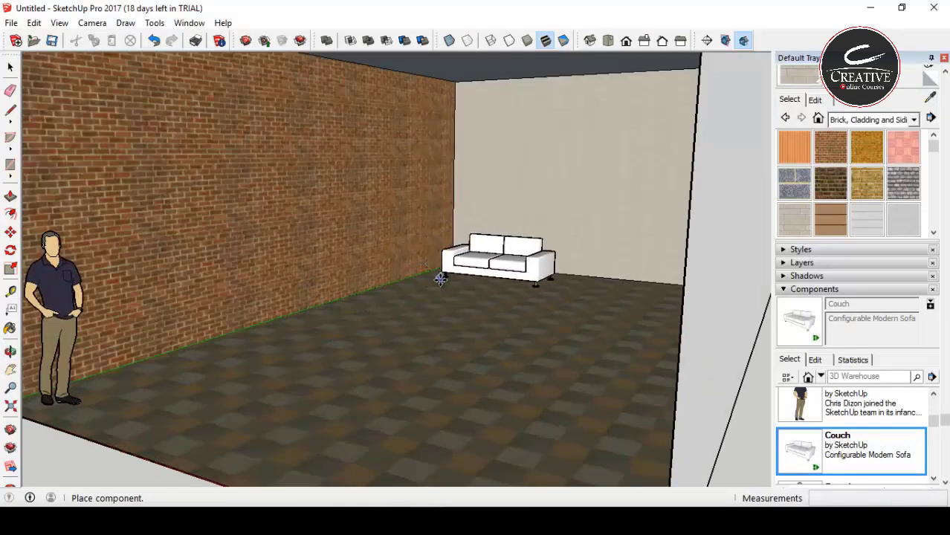
pyautogui.click(440, 273)
pyautogui.moveTo(442, 329); pyautogui.dragTo(470, 325, button='middle')
pyautogui.scroll(3, 554, 278)
pyautogui.moveTo(555, 278); pyautogui.dragTo(447, 291, button='middle')
pyautogui.scroll(-3, 454, 281)
pyautogui.moveTo(382, 311); pyautogui.dragTo(46, 295, button='middle')
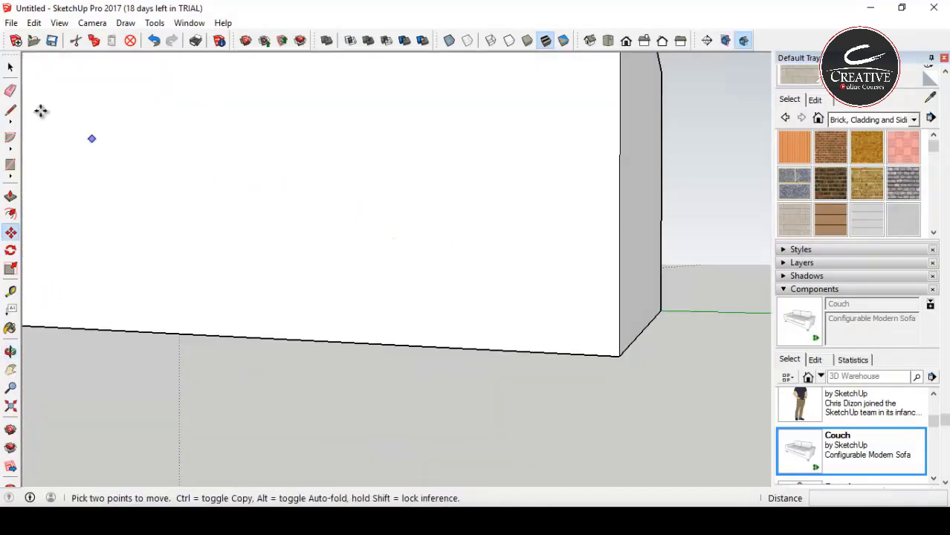
pyautogui.click(11, 67)
pyautogui.click(278, 191)
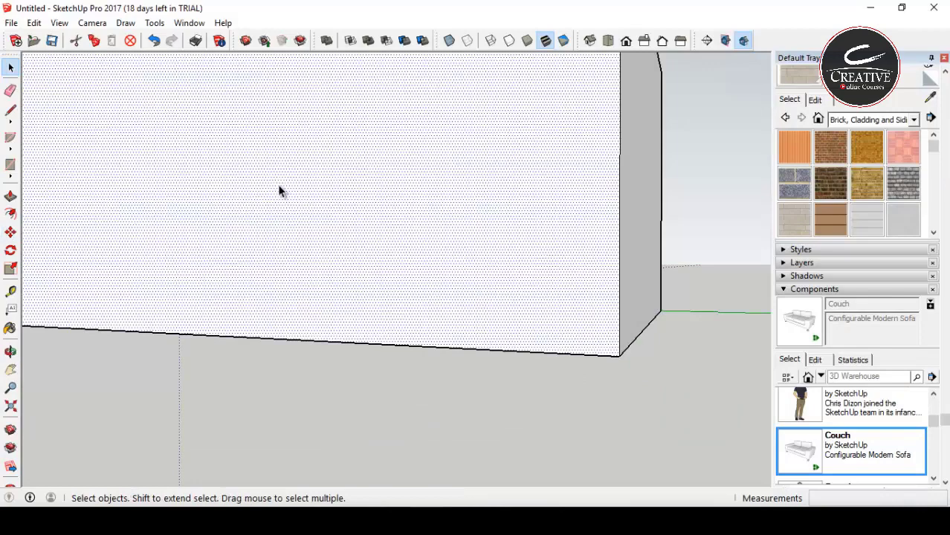
pyautogui.rightClick(278, 192)
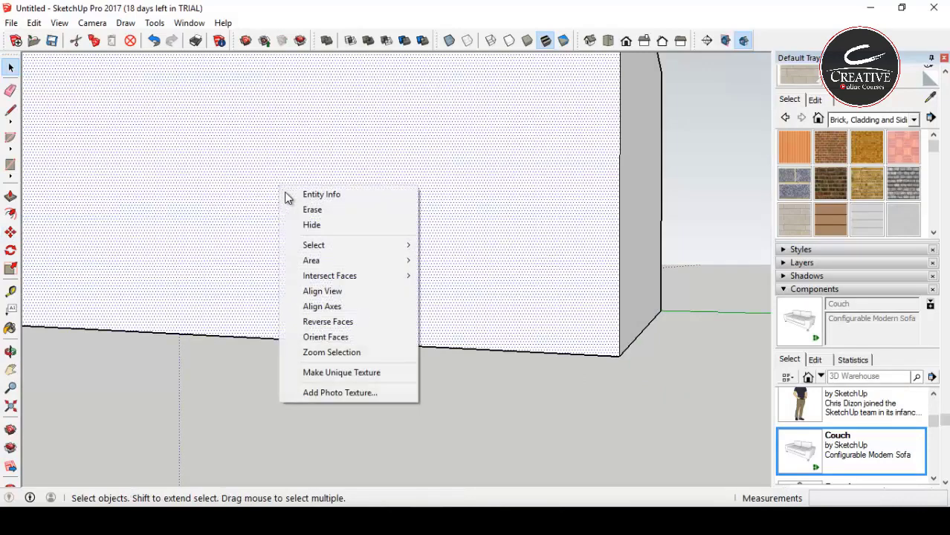
pyautogui.click(313, 228)
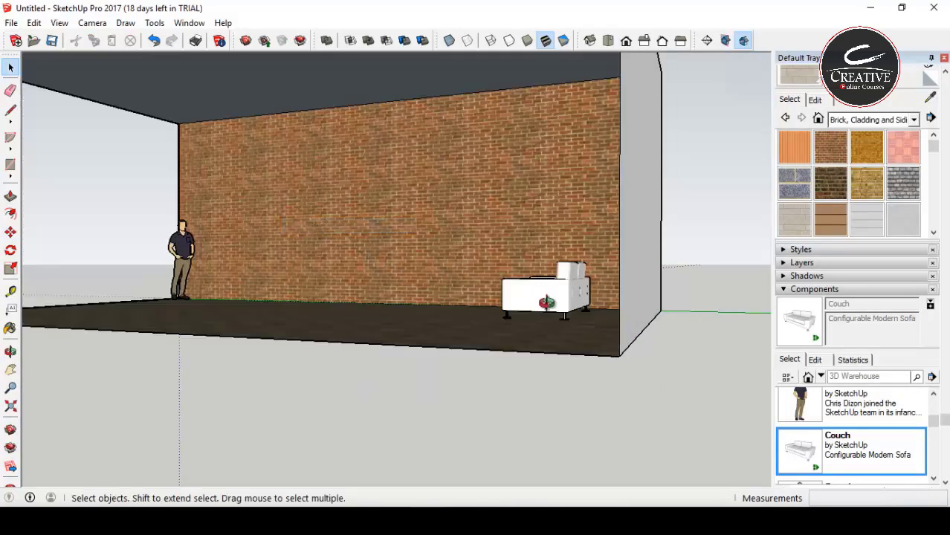
pyautogui.moveTo(543, 299); pyautogui.dragTo(422, 291, button='middle')
pyautogui.scroll(3, 576, 320)
pyautogui.scroll(2, 576, 320)
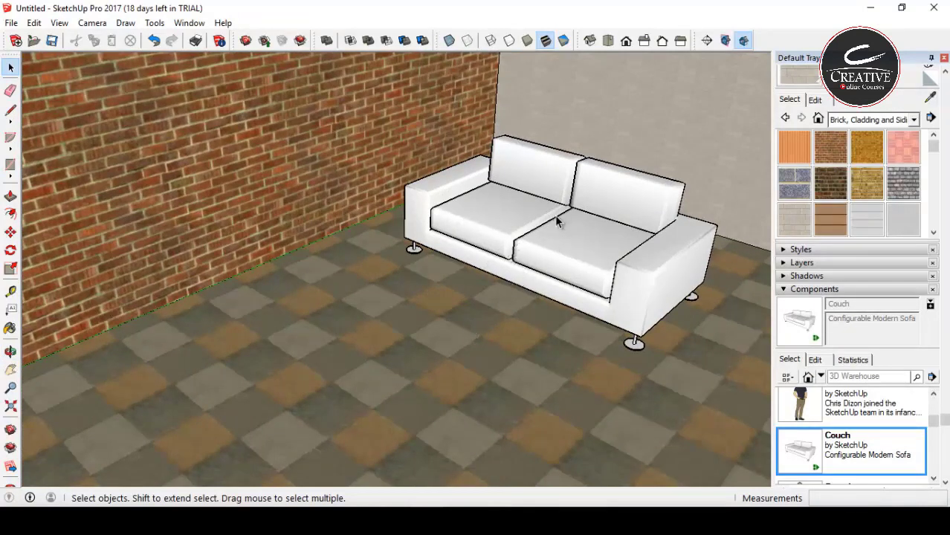
pyautogui.scroll(10, 524, 232)
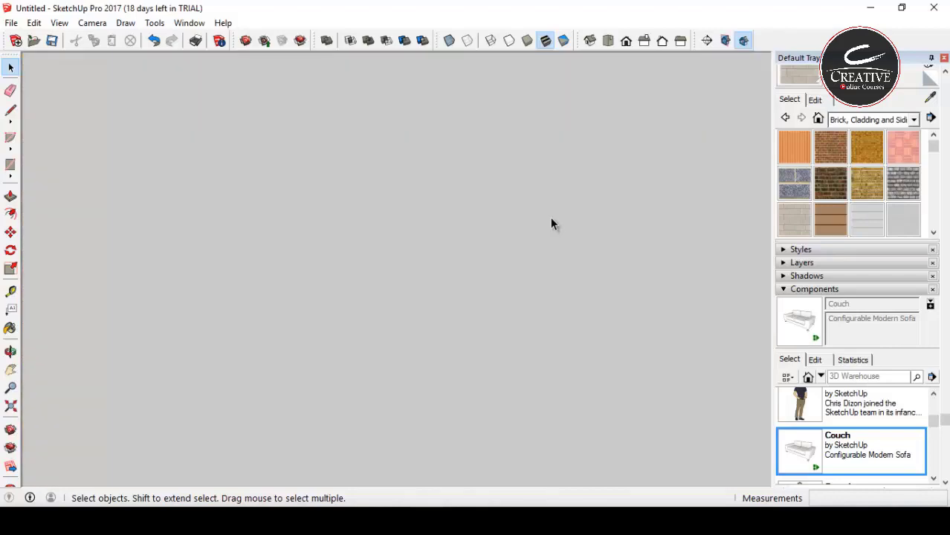
pyautogui.moveTo(552, 221); pyautogui.dragTo(530, 276, button='middle')
pyautogui.scroll(-10, 534, 260)
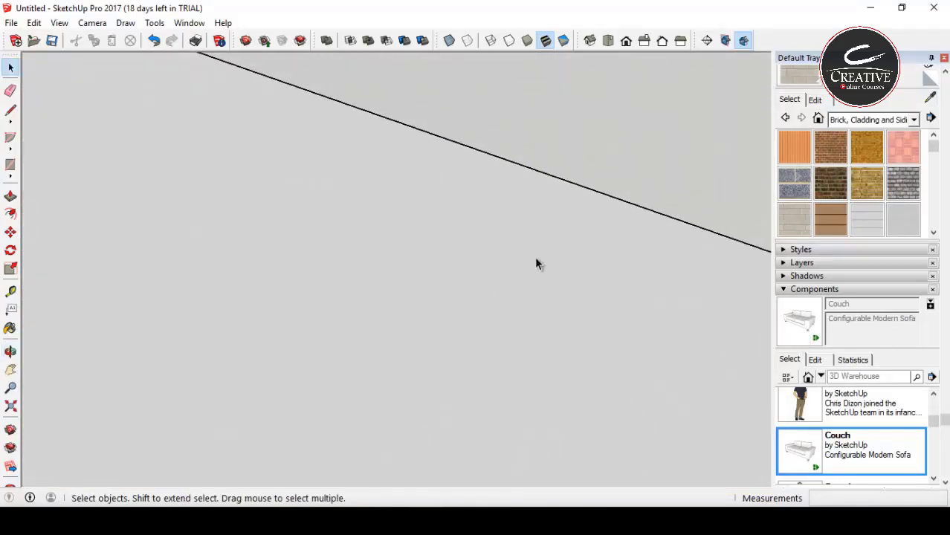
pyautogui.moveTo(551, 281); pyautogui.dragTo(145, 331, button='middle')
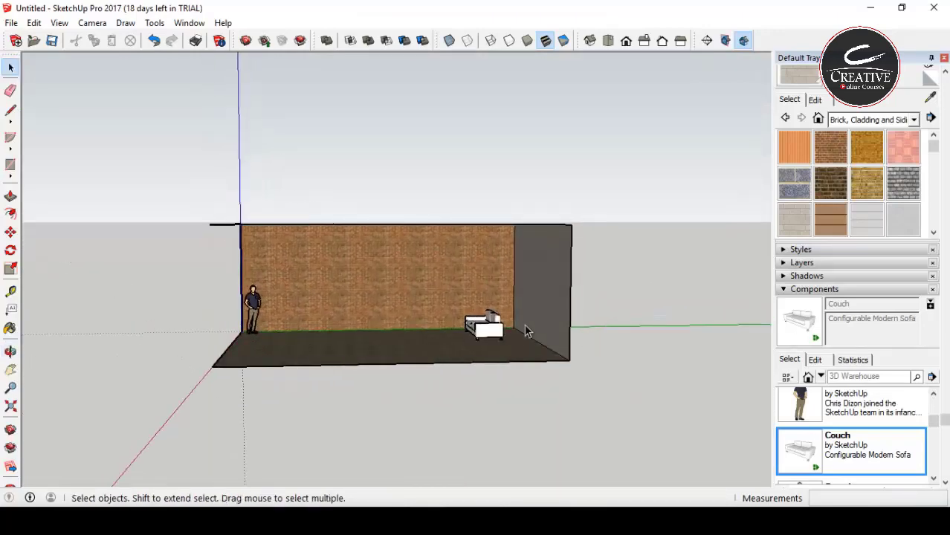
pyautogui.moveTo(528, 327); pyautogui.dragTo(508, 334, button='middle')
pyautogui.scroll(3, 480, 355)
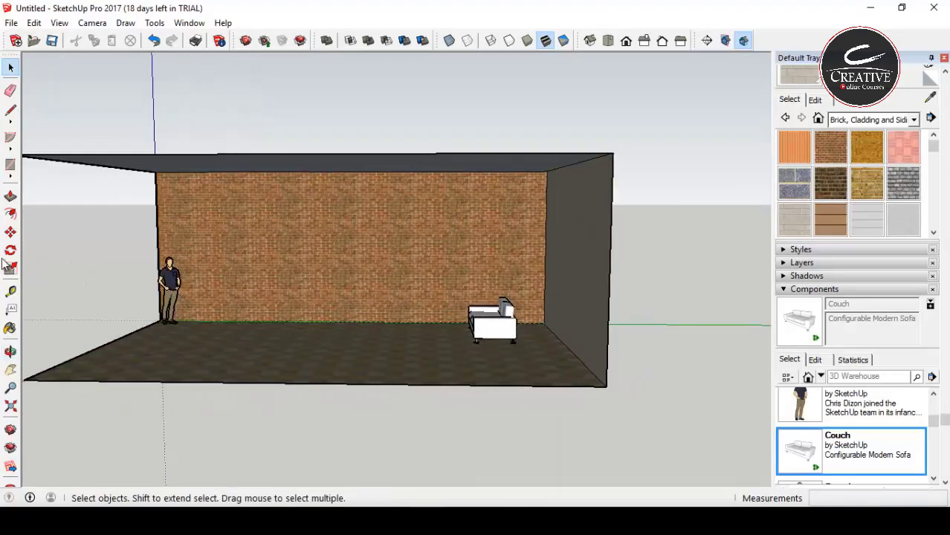
# - Rotate the couch 90° about a point on it so its back sits against the brick wall
pyautogui.click(10, 250)
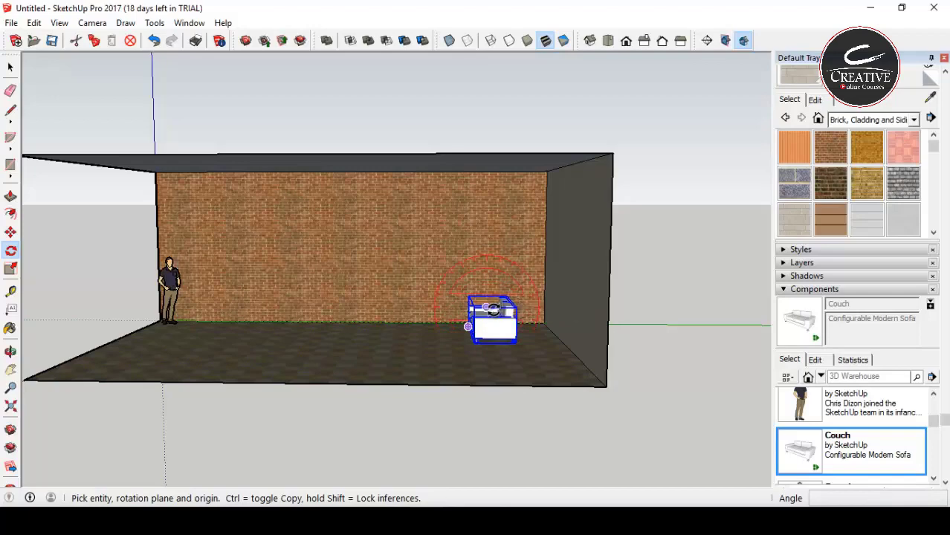
pyautogui.scroll(5, 498, 311)
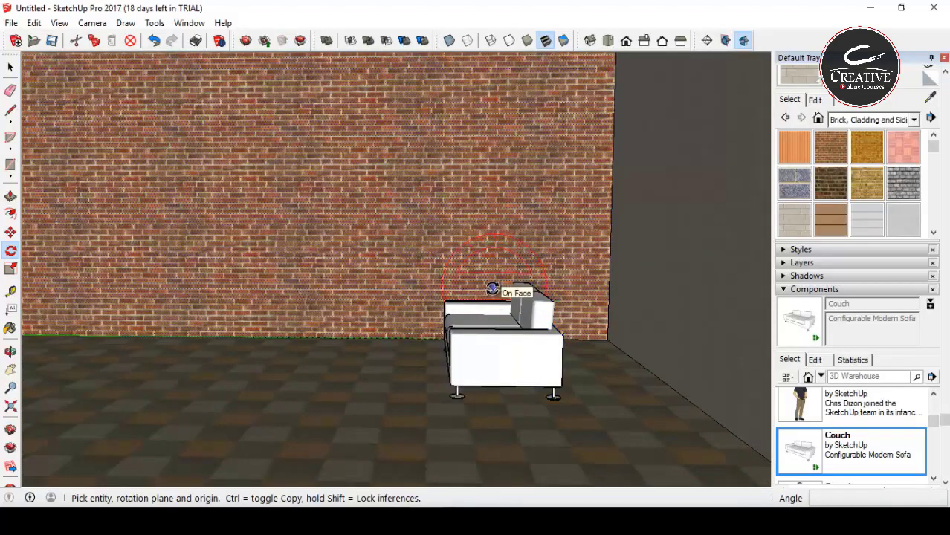
pyautogui.moveTo(437, 301); pyautogui.dragTo(515, 354)
pyautogui.moveTo(515, 354); pyautogui.dragTo(495, 324, button='middle')
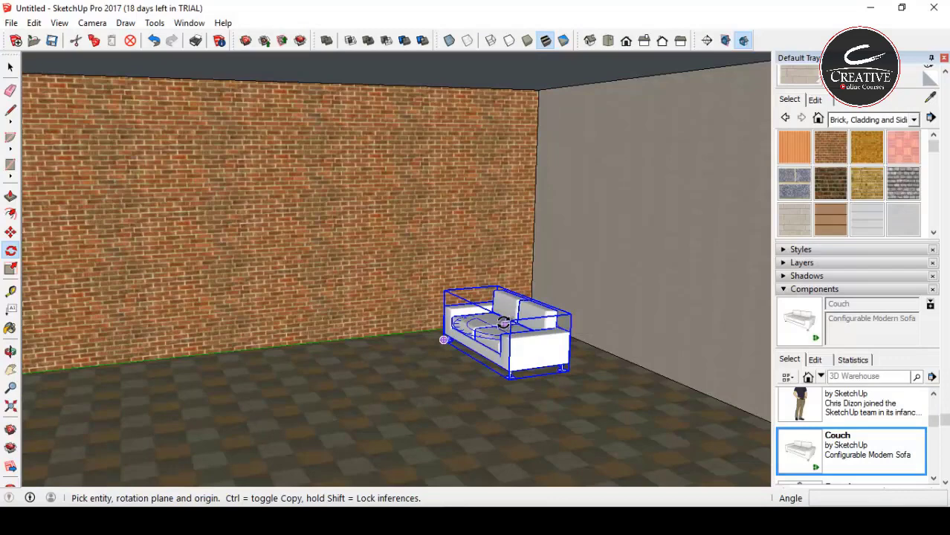
pyautogui.click(502, 323)
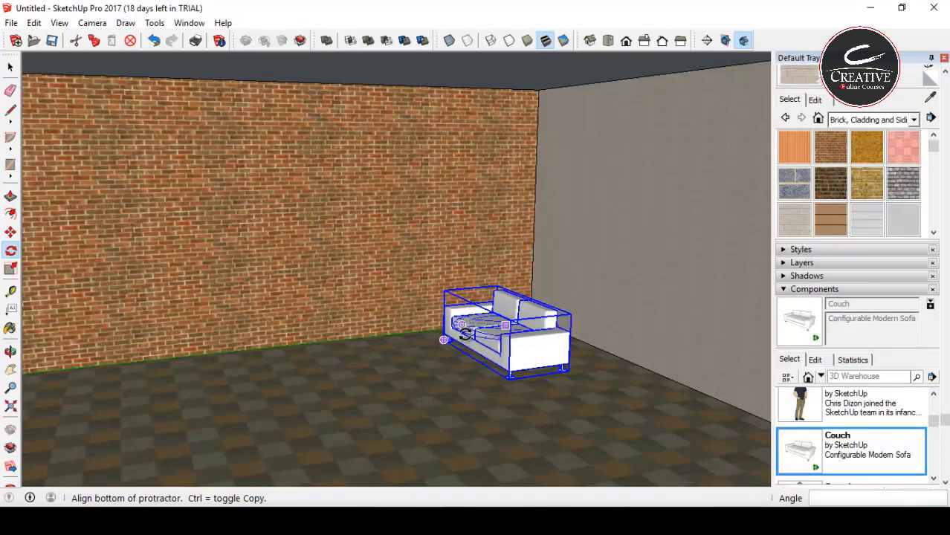
pyautogui.click(460, 331)
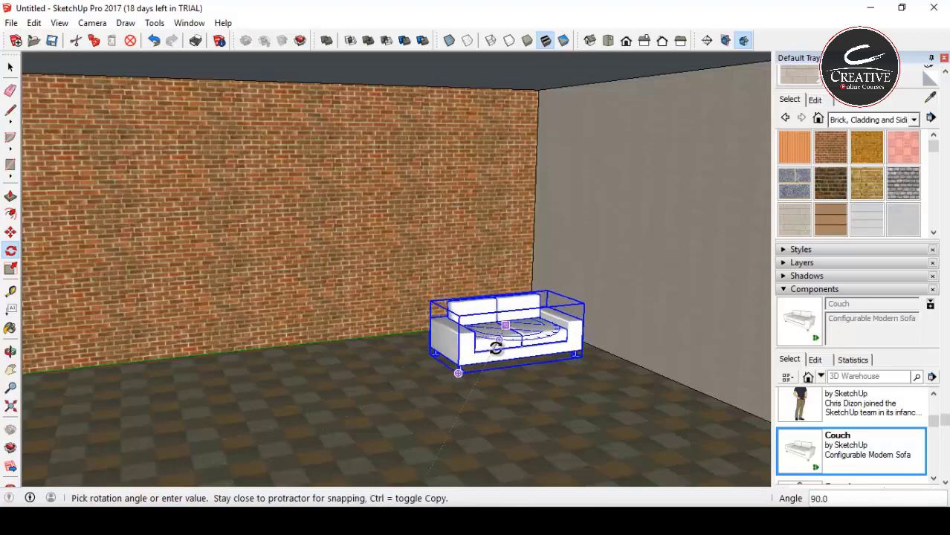
pyautogui.click(498, 349)
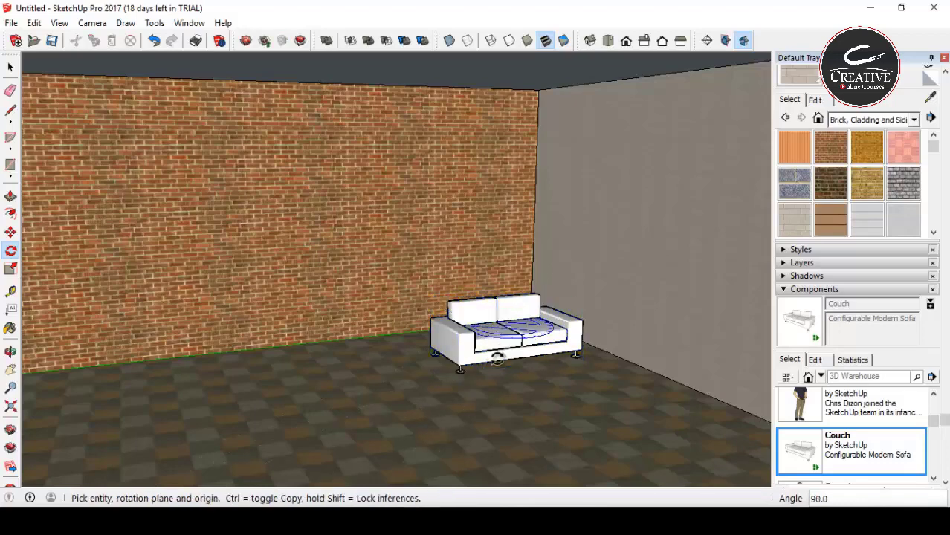
pyautogui.scroll(-6, 492, 371)
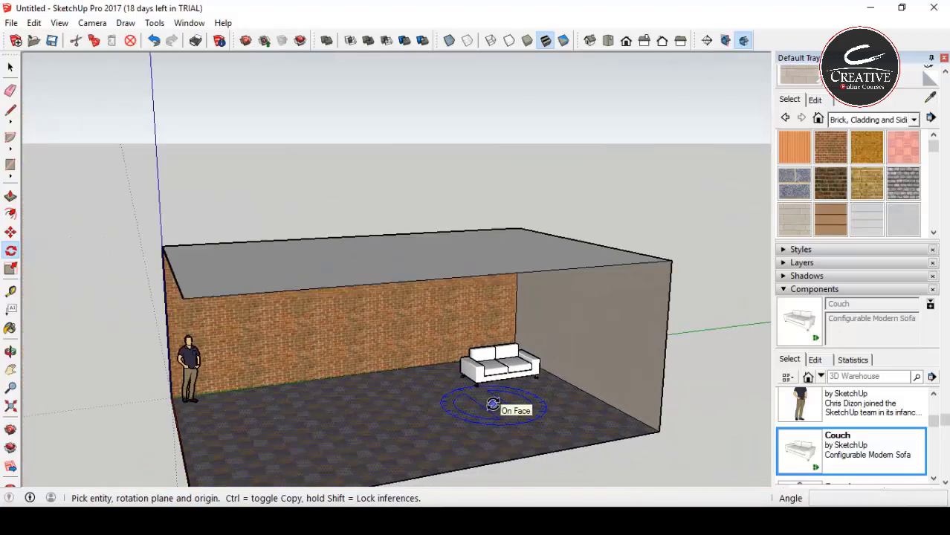
pyautogui.moveTo(492, 405); pyautogui.dragTo(386, 333, button='middle')
pyautogui.press('q')
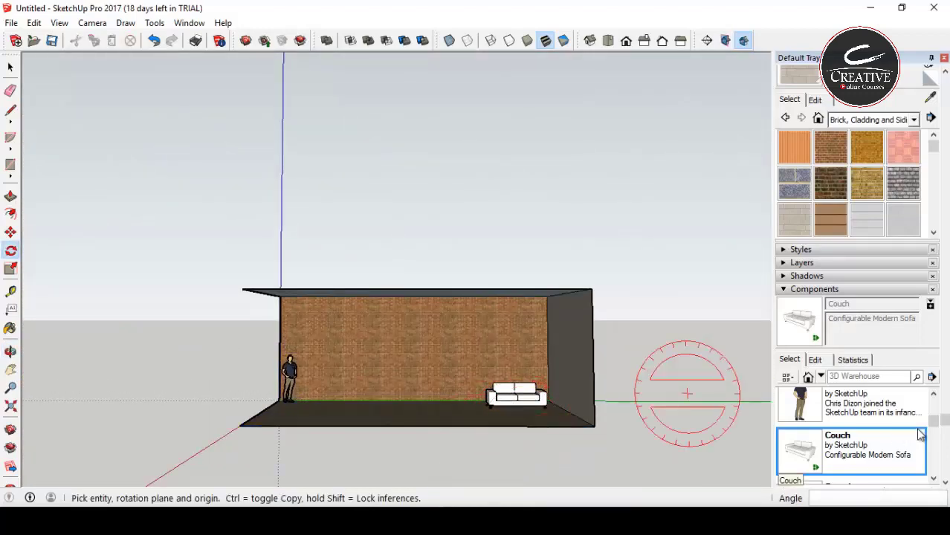
# - Place a Tree 3D Evergreen component on the room's floor
pyautogui.moveTo(935, 421); pyautogui.dragTo(935, 463)
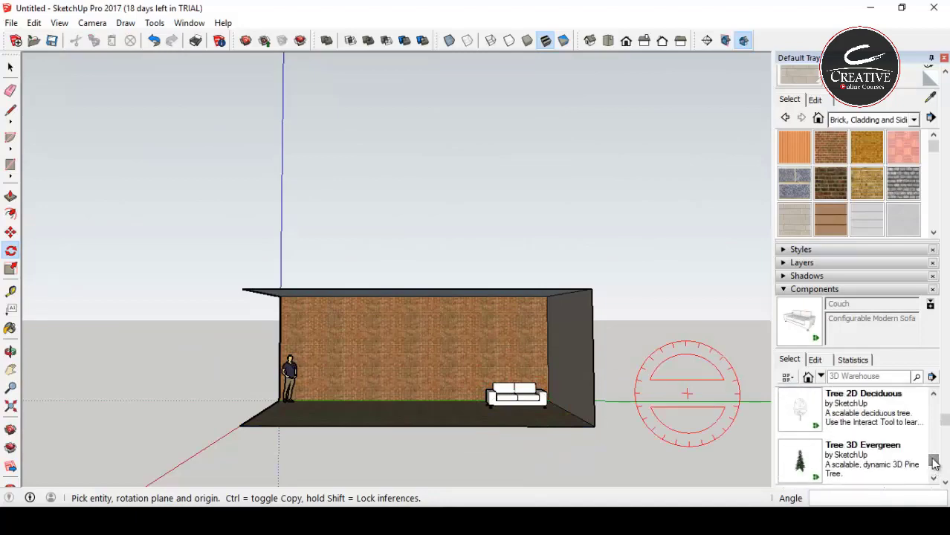
pyautogui.click(842, 458)
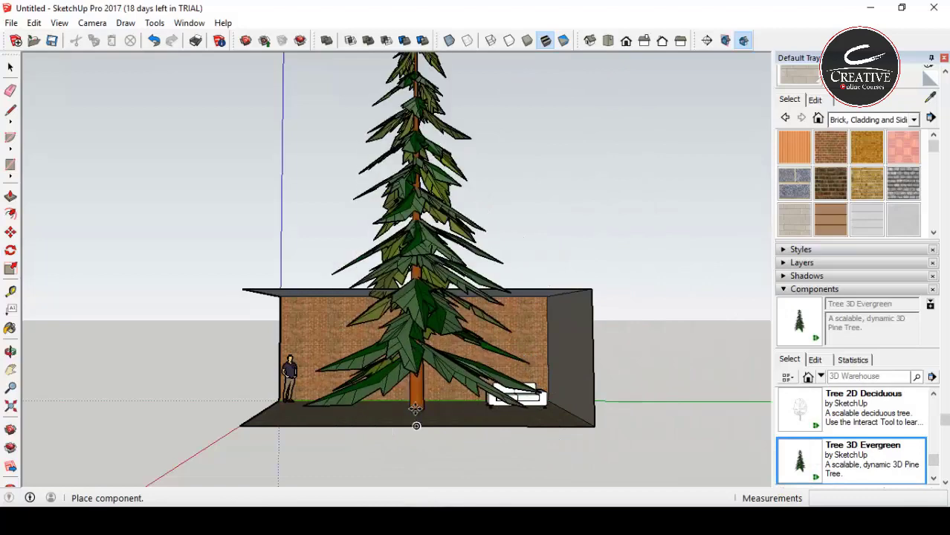
pyautogui.click(415, 408)
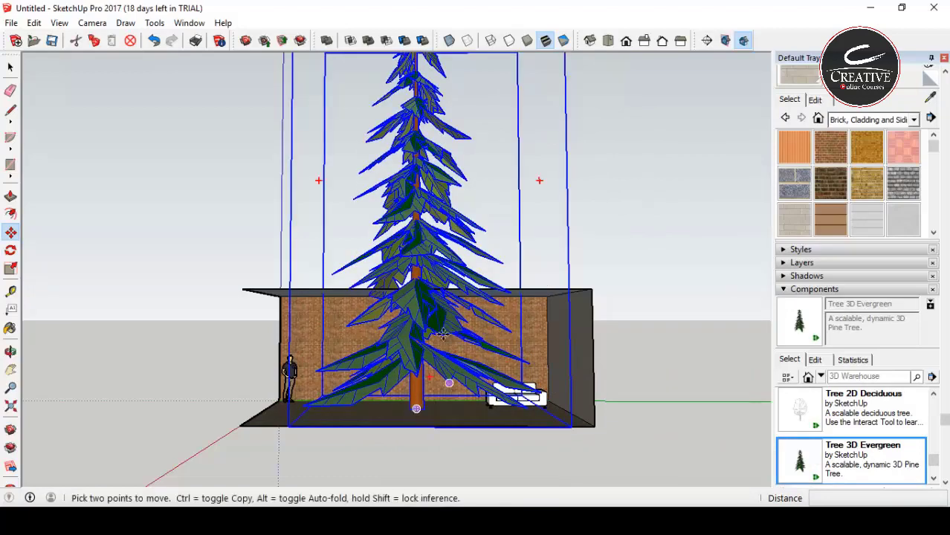
pyautogui.scroll(-3, 401, 94)
pyautogui.moveTo(401, 94); pyautogui.dragTo(424, 353, button='middle')
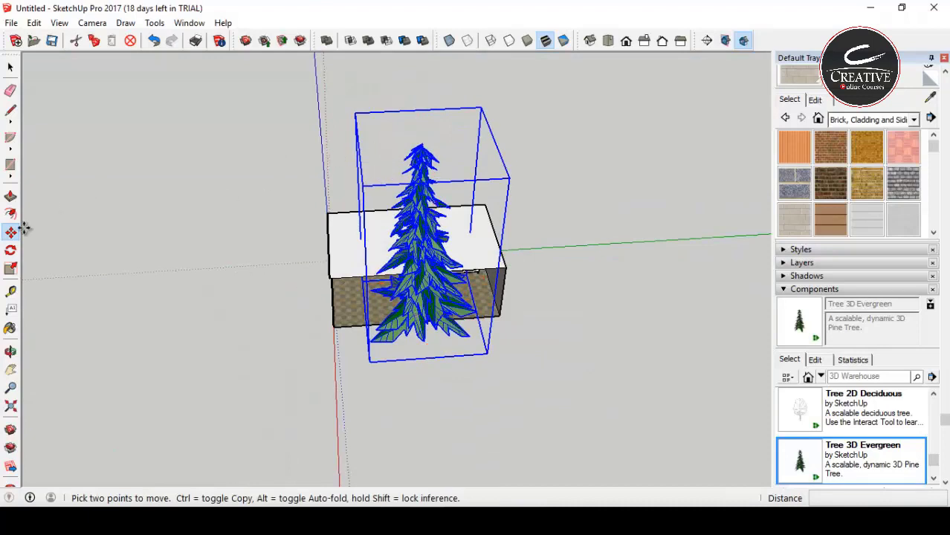
pyautogui.click(10, 269)
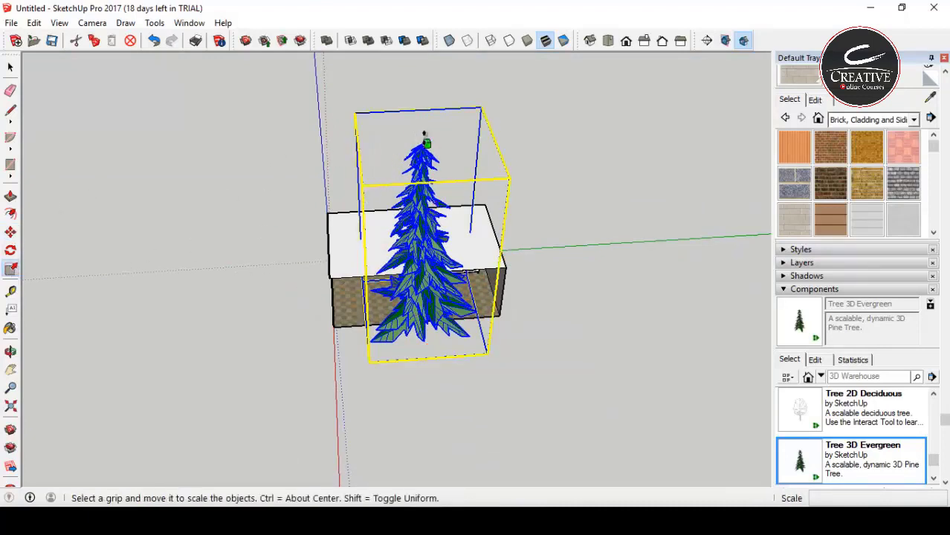
# - Scale the pine tree down vertically from its top grip until it fits under the ceiling
pyautogui.click(425, 139)
pyautogui.moveTo(425, 187); pyautogui.dragTo(422, 268)
pyautogui.moveTo(423, 268); pyautogui.dragTo(420, 192, button='middle')
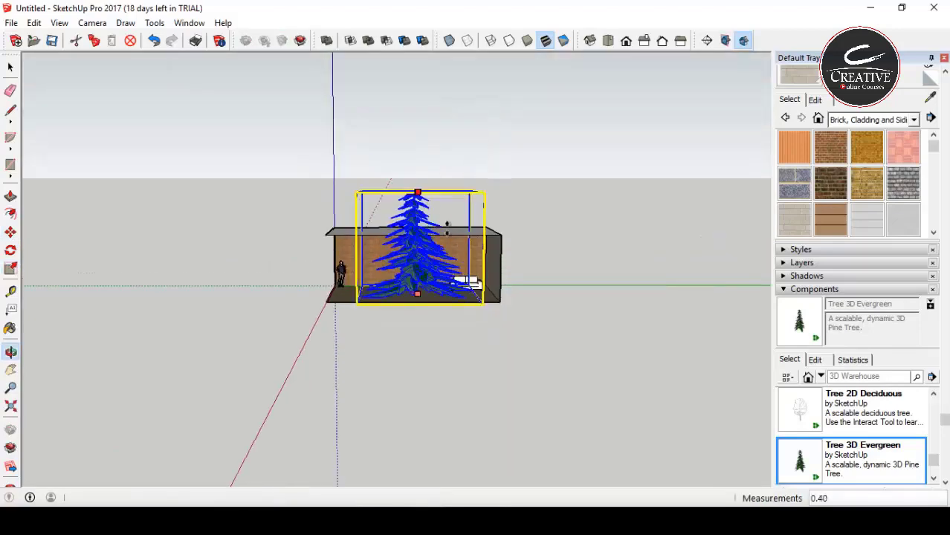
pyautogui.moveTo(419, 191); pyautogui.dragTo(417, 250)
pyautogui.scroll(10, 416, 275)
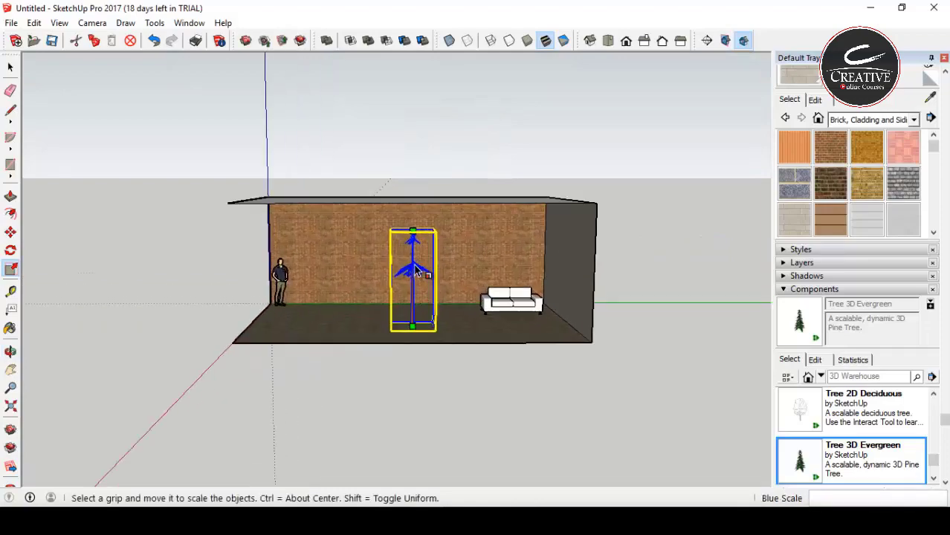
pyautogui.scroll(-4, 411, 274)
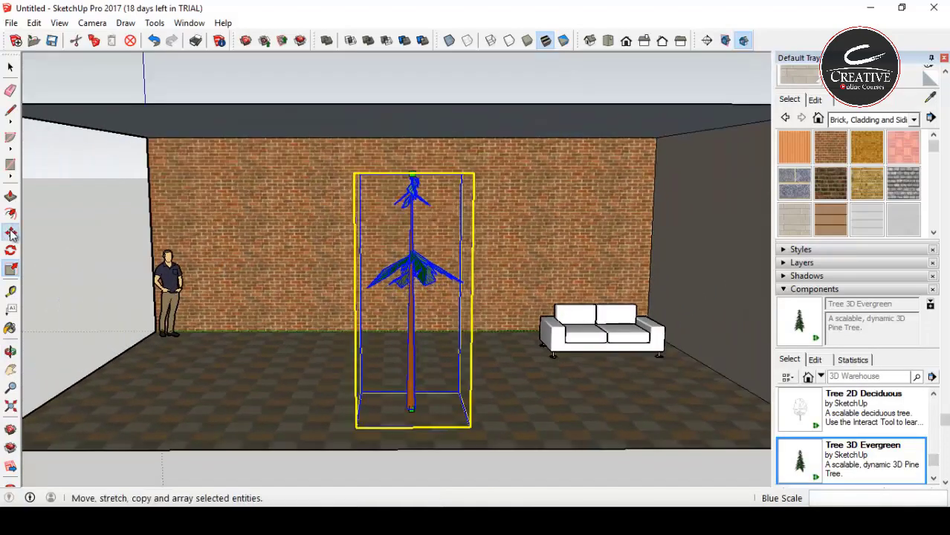
pyautogui.click(10, 233)
# - Move the pine tree against the brick wall between the figure and the couch, then deselect it
pyautogui.click(414, 273)
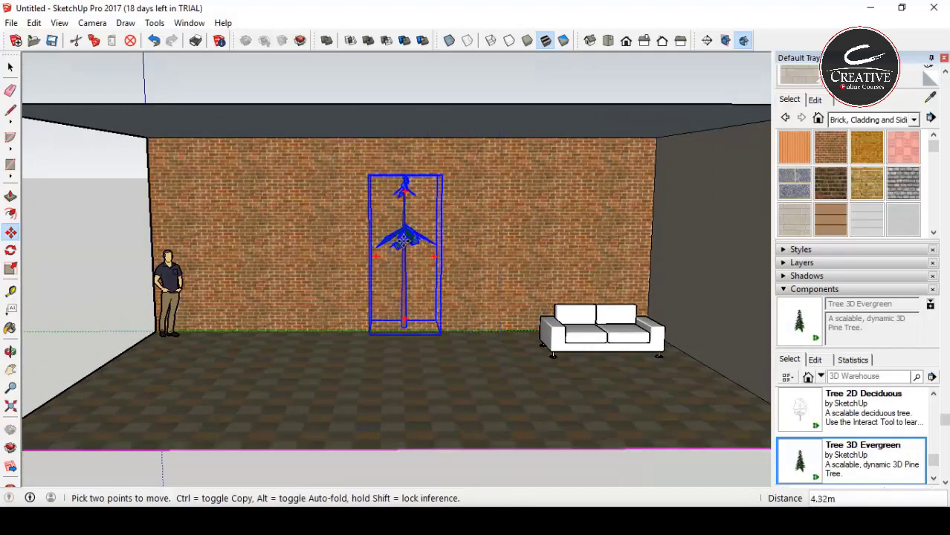
pyautogui.click(402, 248)
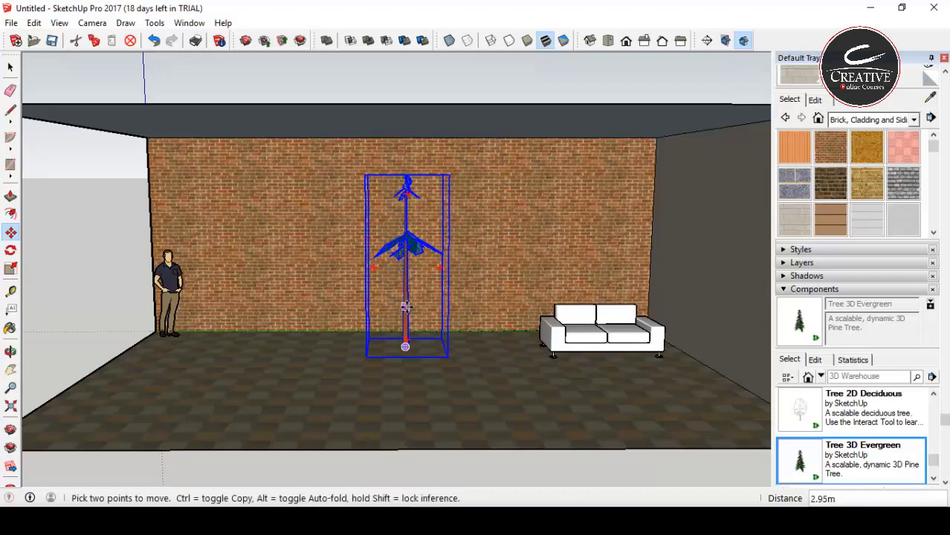
pyautogui.moveTo(595, 409); pyautogui.dragTo(512, 245, button='middle')
pyautogui.click(480, 269)
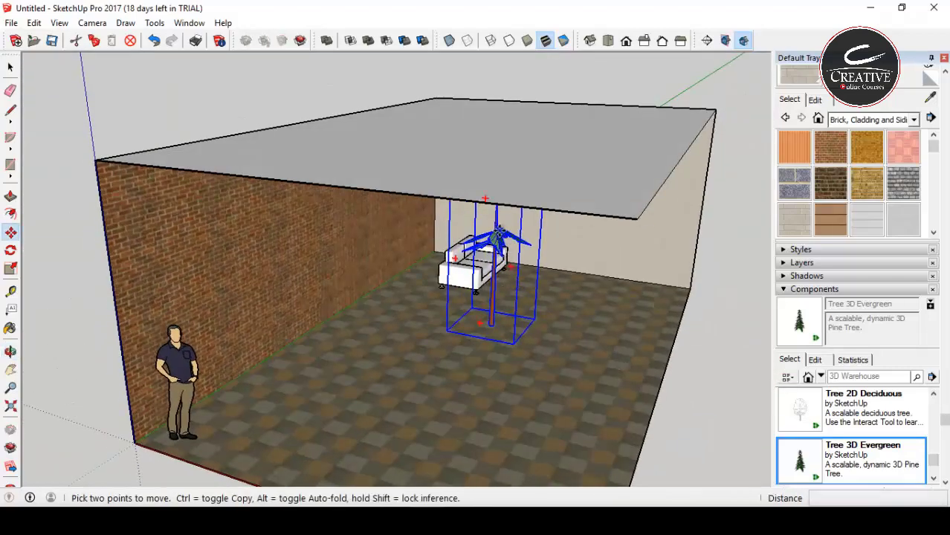
pyautogui.moveTo(423, 211); pyautogui.dragTo(446, 245, button='middle')
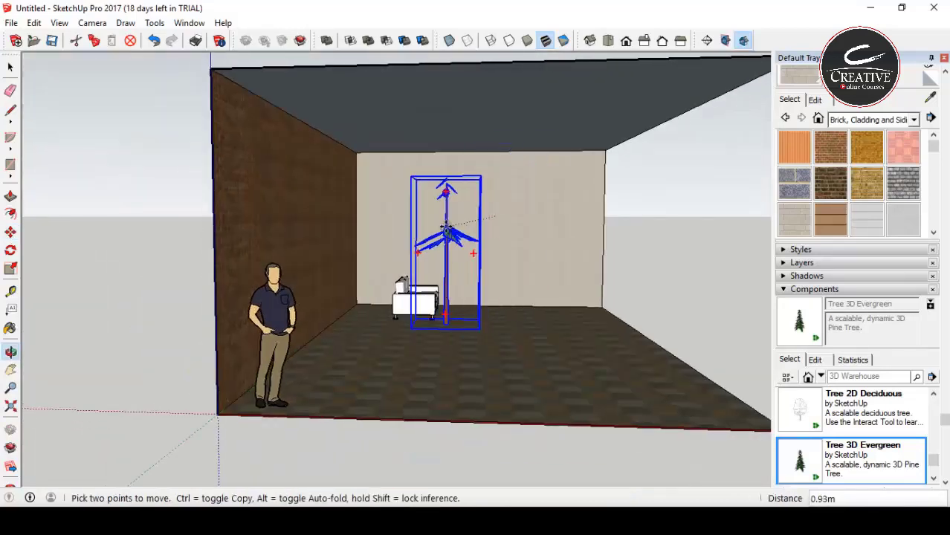
pyautogui.click(376, 237)
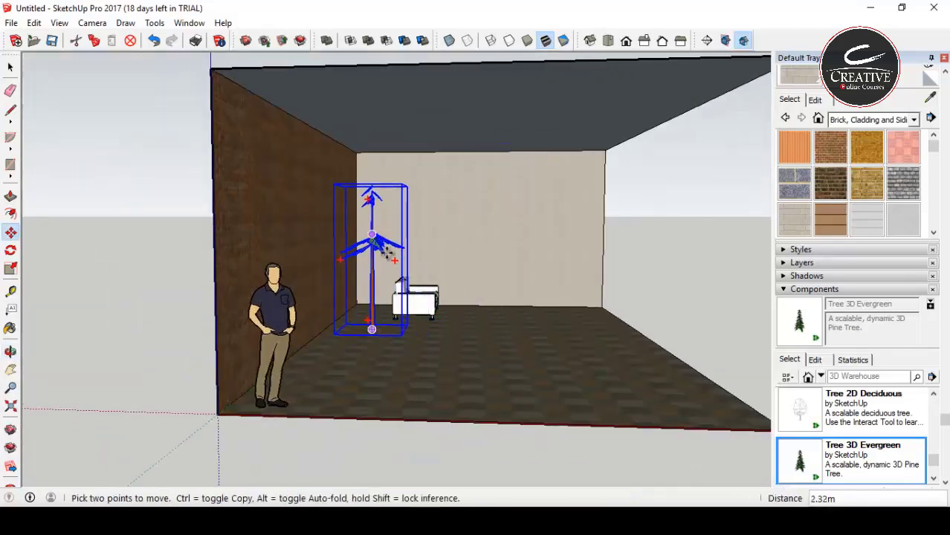
pyautogui.moveTo(461, 279); pyautogui.dragTo(320, 349, button='middle')
pyautogui.scroll(1, 318, 359)
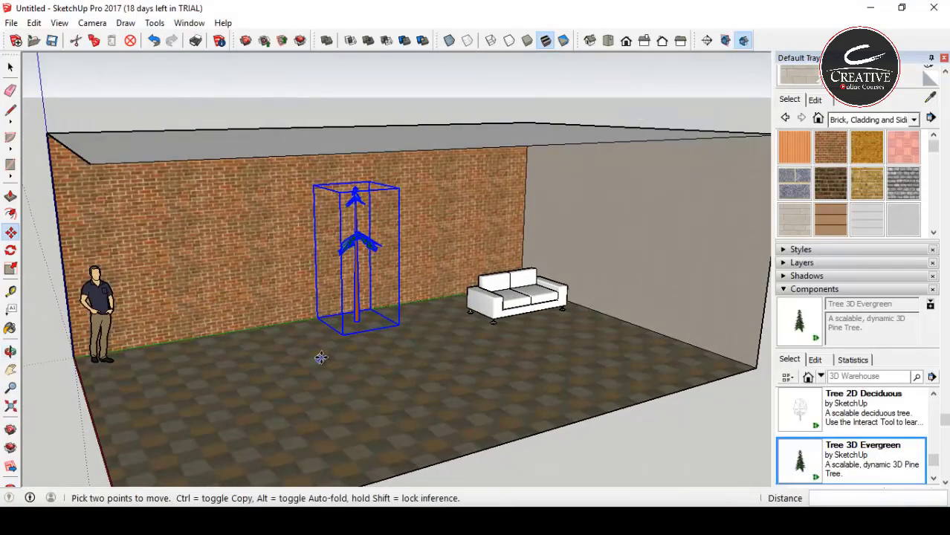
pyautogui.press('Escape')
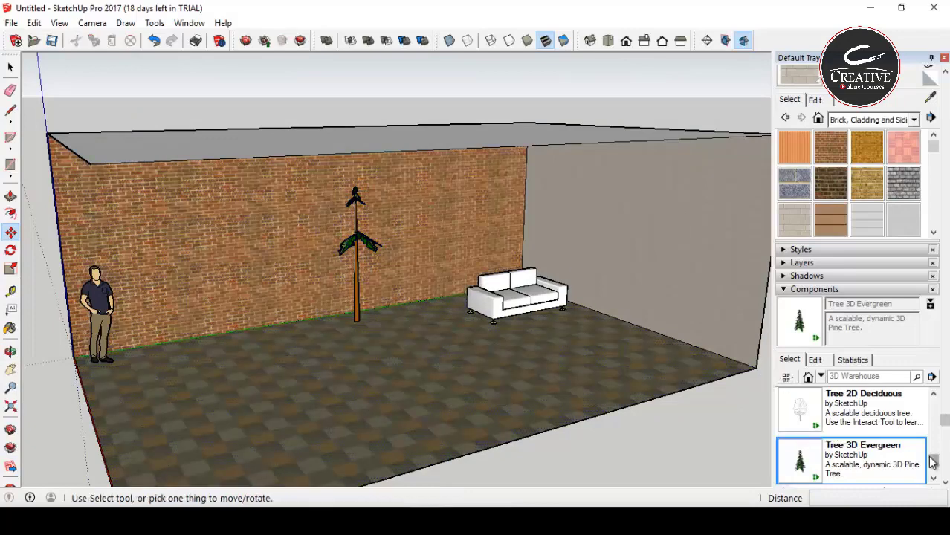
pyautogui.moveTo(933, 461); pyautogui.dragTo(934, 416)
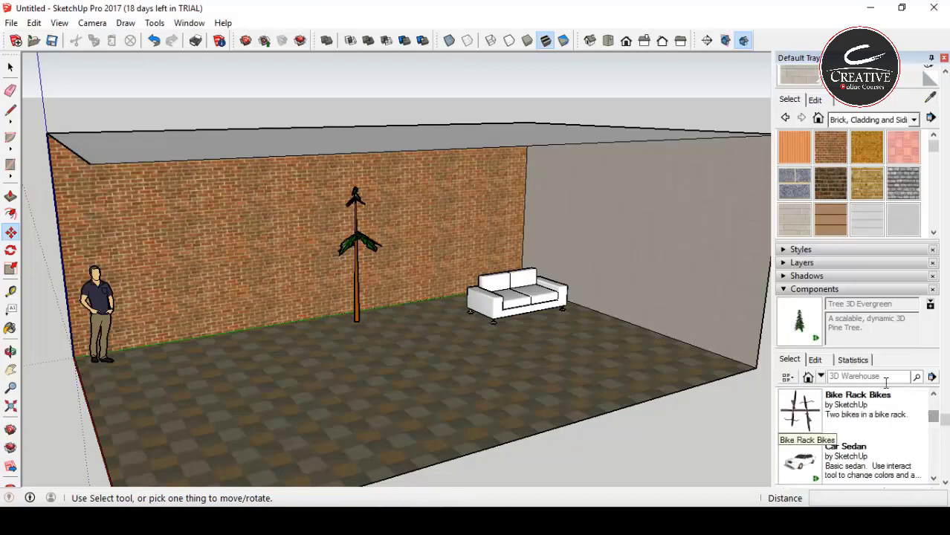